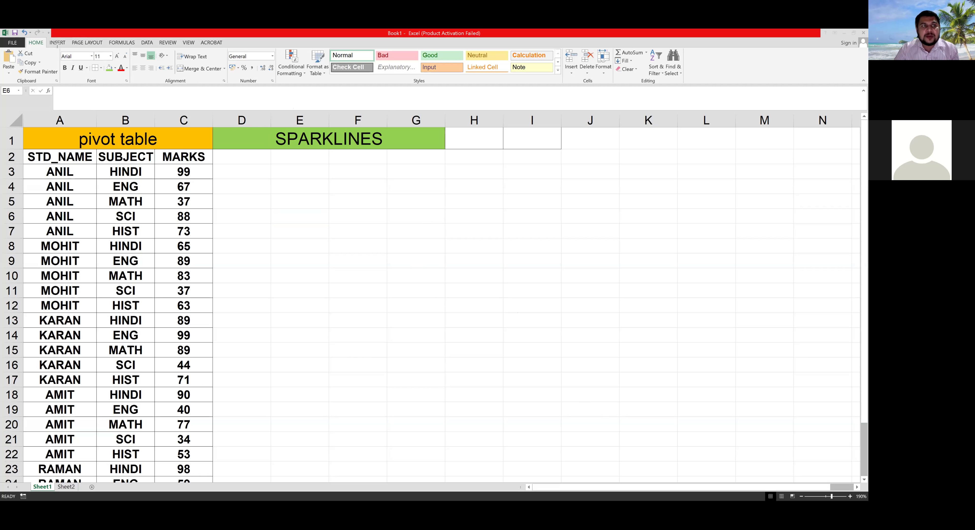
Review the available insert features for pivot tables, charts, pivot charts and slicer or timeline filters
drag(42, 33, 78, 53)
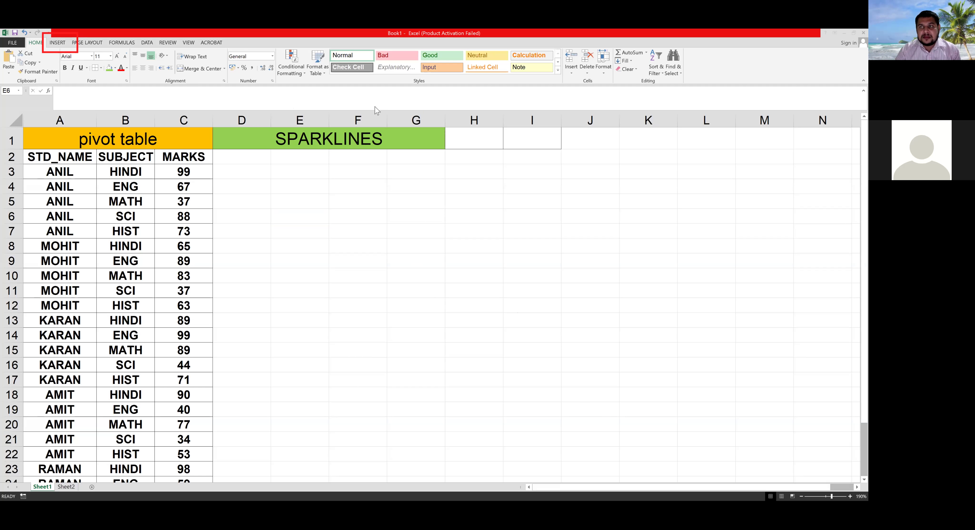
drag(55, 162, 55, 52)
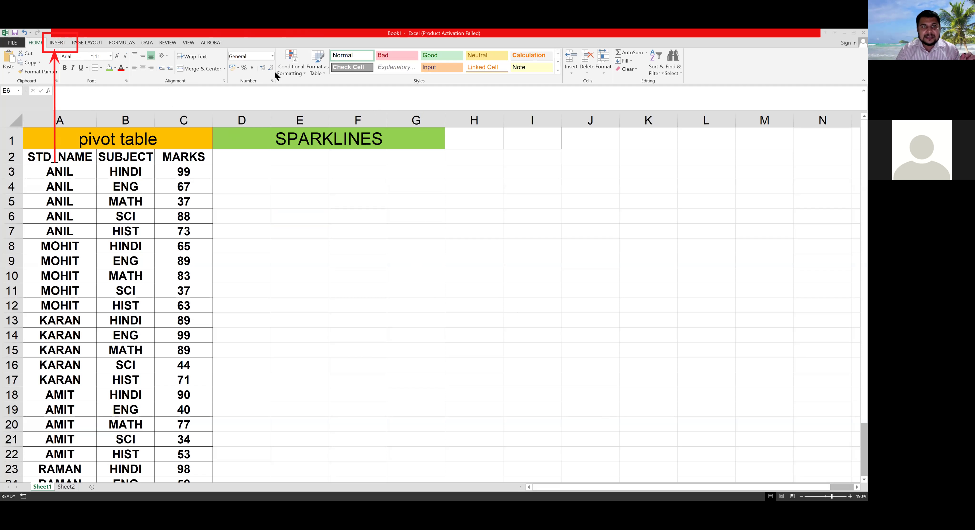
click(54, 41)
click(54, 43)
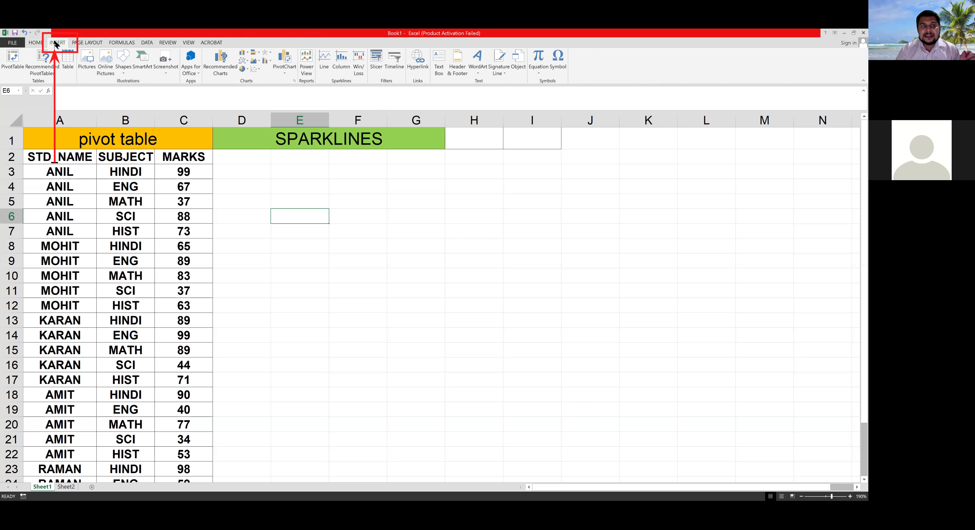
click(303, 88)
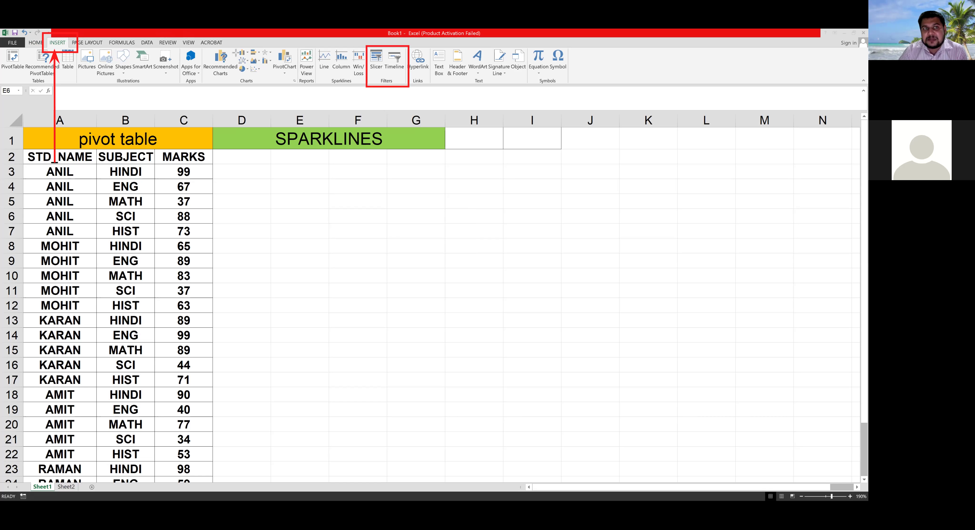
mouse_move(236, 50)
mouse_down()
mouse_move(273, 78)
mouse_move(269, 86)
mouse_up()
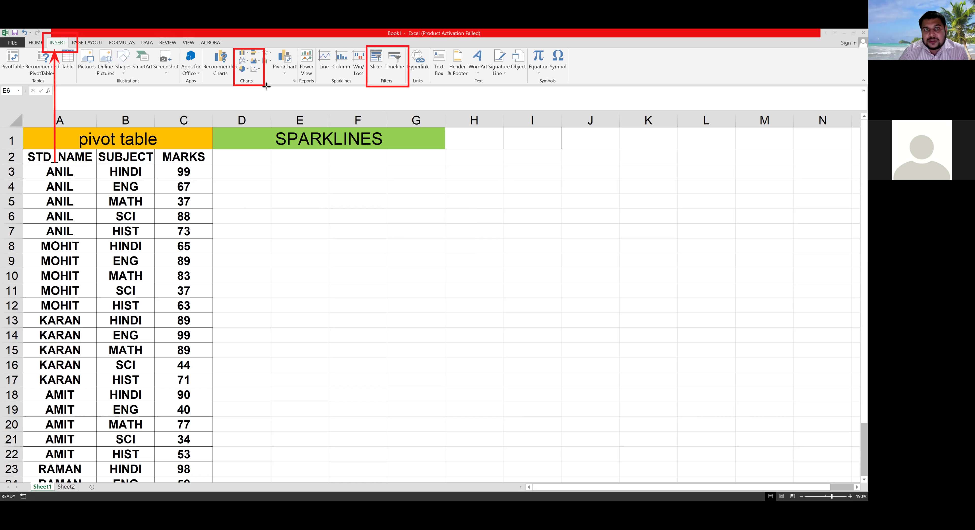
drag(270, 45, 297, 87)
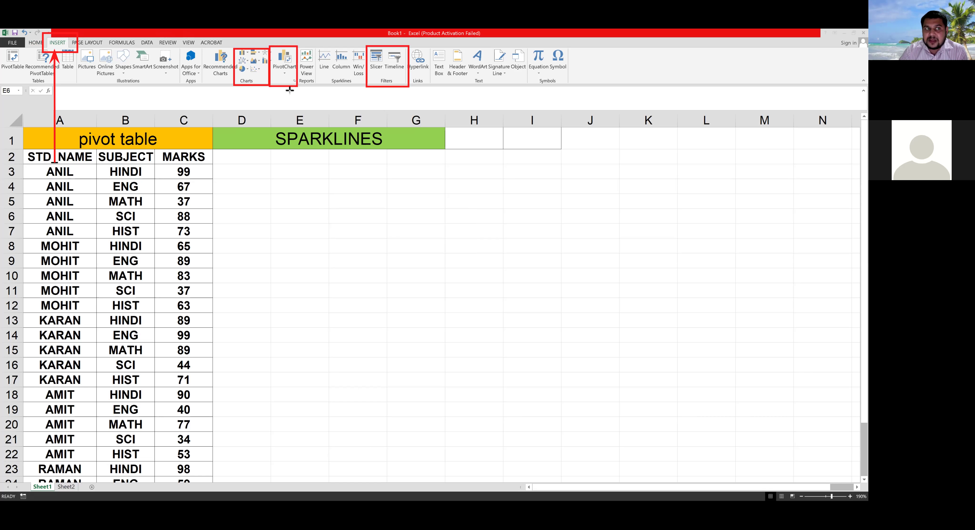
drag(5, 45, 26, 81)
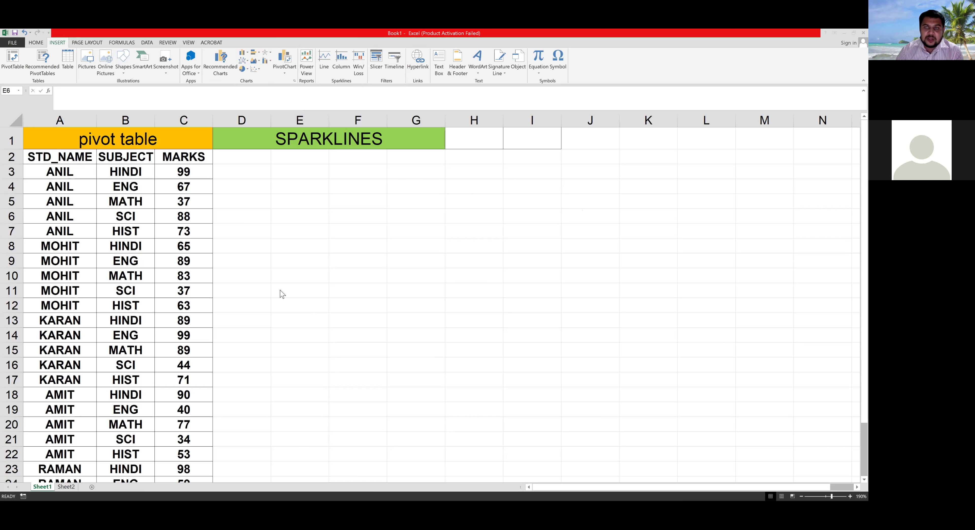
Examine the source data under the pivot table heading, looking at the repeated student names, subjects and marks
click(104, 140)
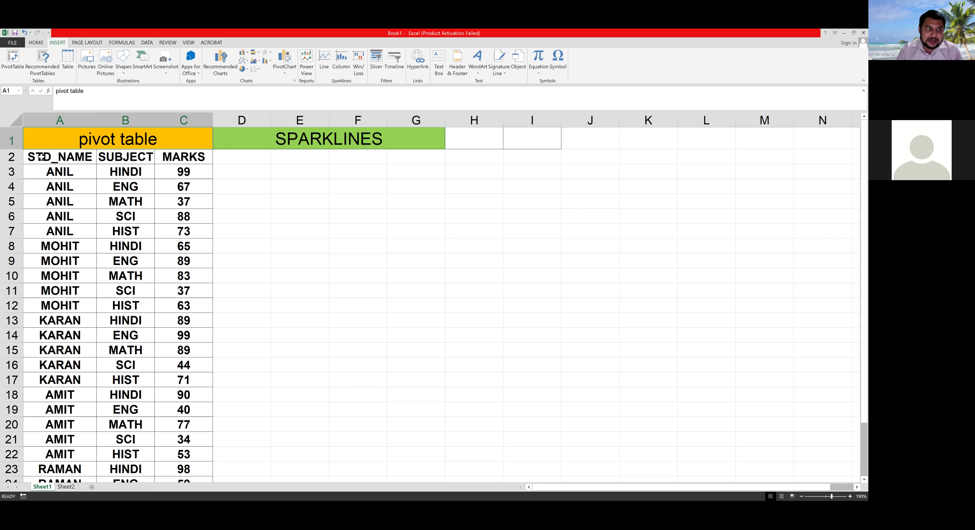
drag(55, 173, 48, 226)
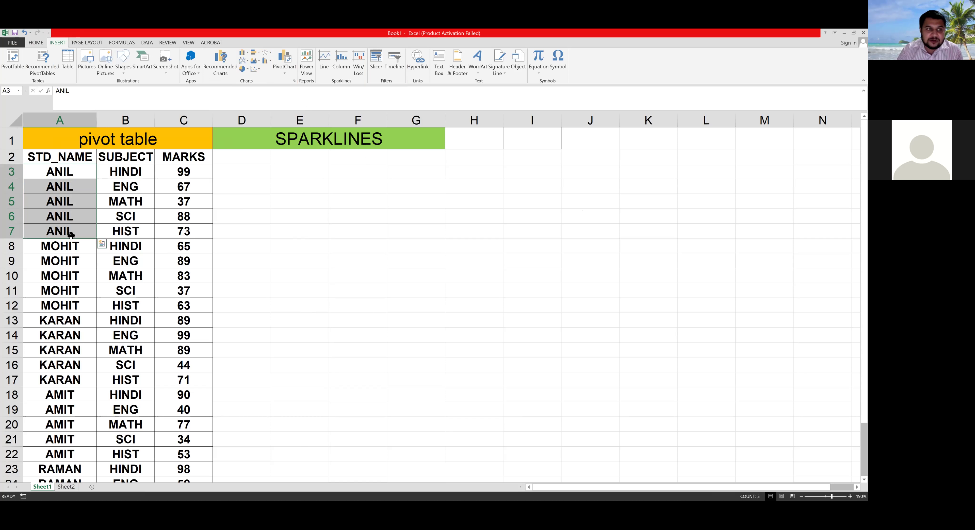
drag(58, 248, 60, 299)
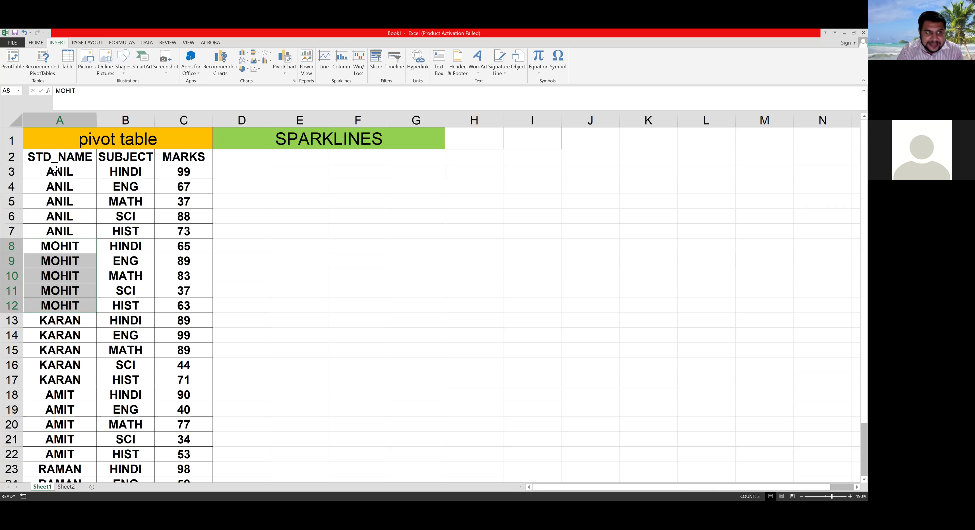
click(71, 175)
drag(71, 175, 183, 312)
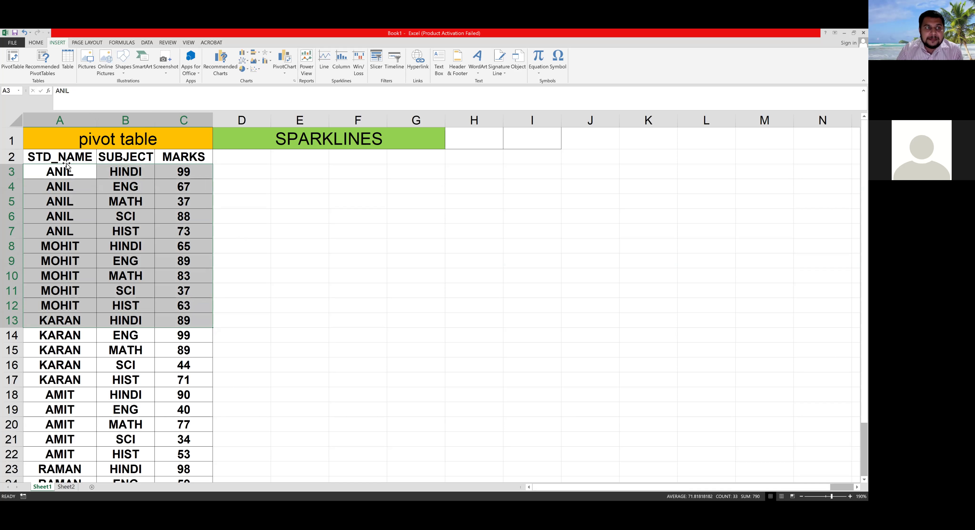
click(60, 155)
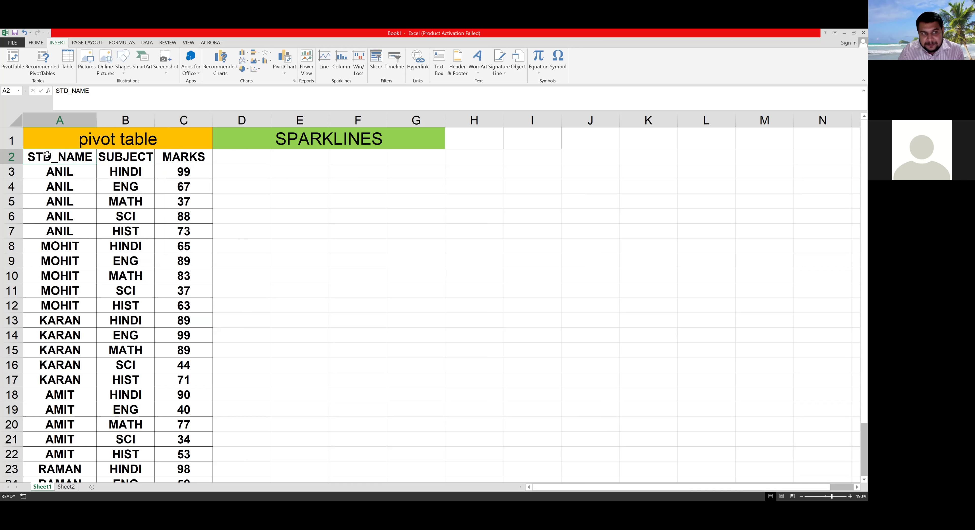
Create a PivotTable from the range A2:C27 on Sheet1, placing the report in a new worksheet
drag(46, 155, 165, 459)
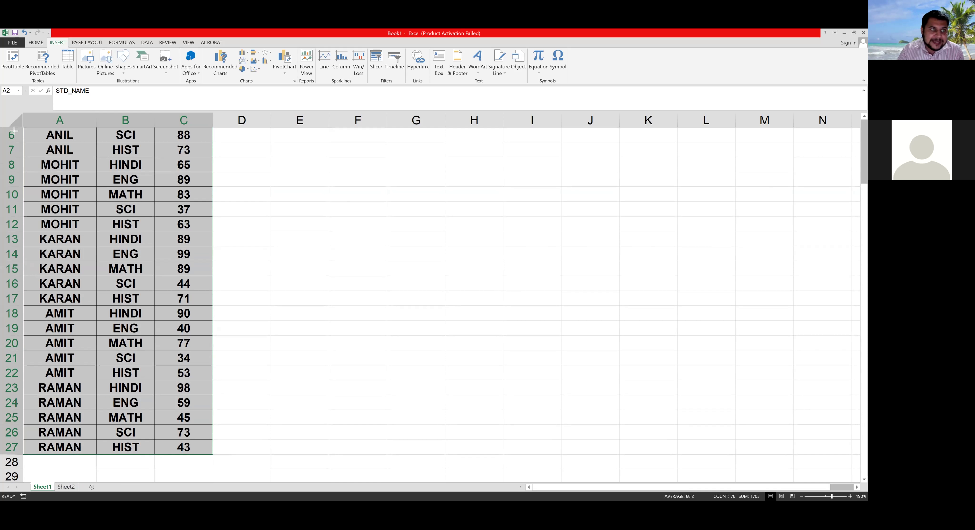
drag(13, 132, 14, 71)
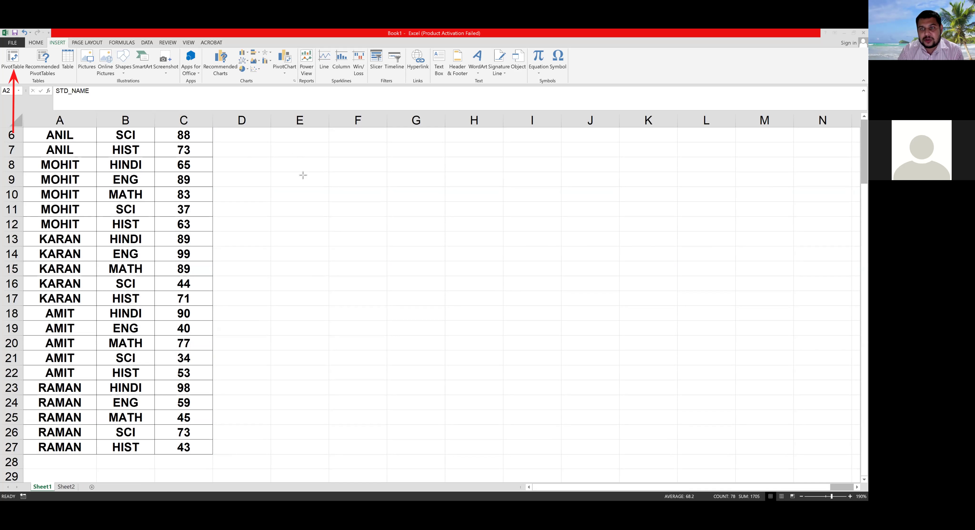
click(11, 61)
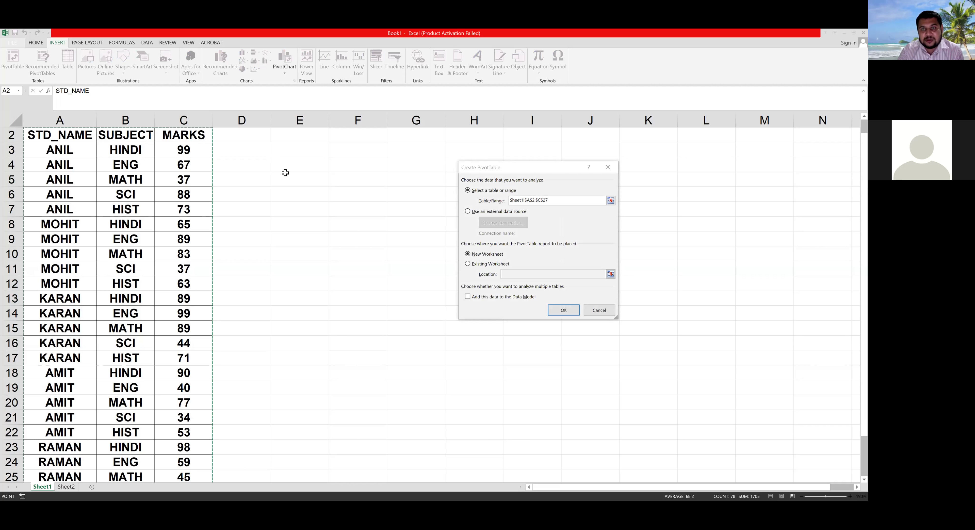
drag(458, 193, 531, 209)
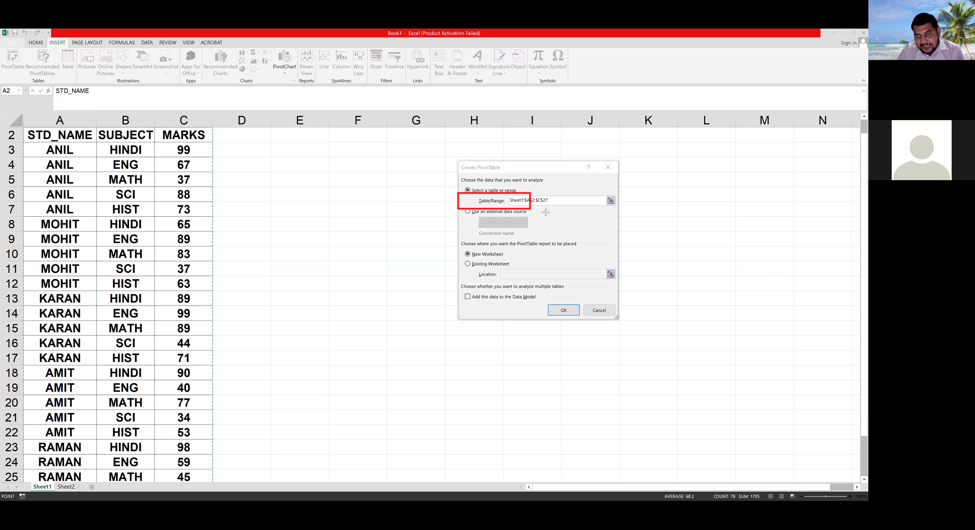
drag(612, 214, 627, 209)
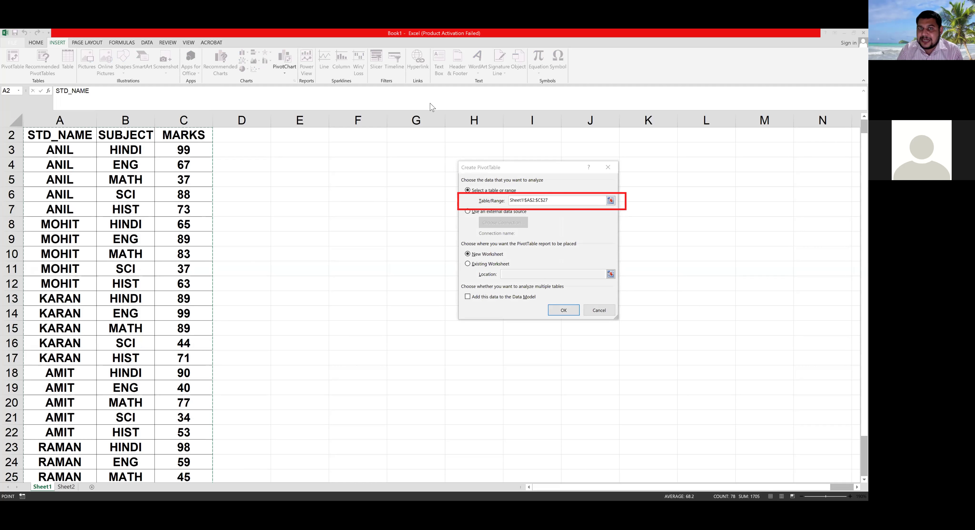
click(470, 89)
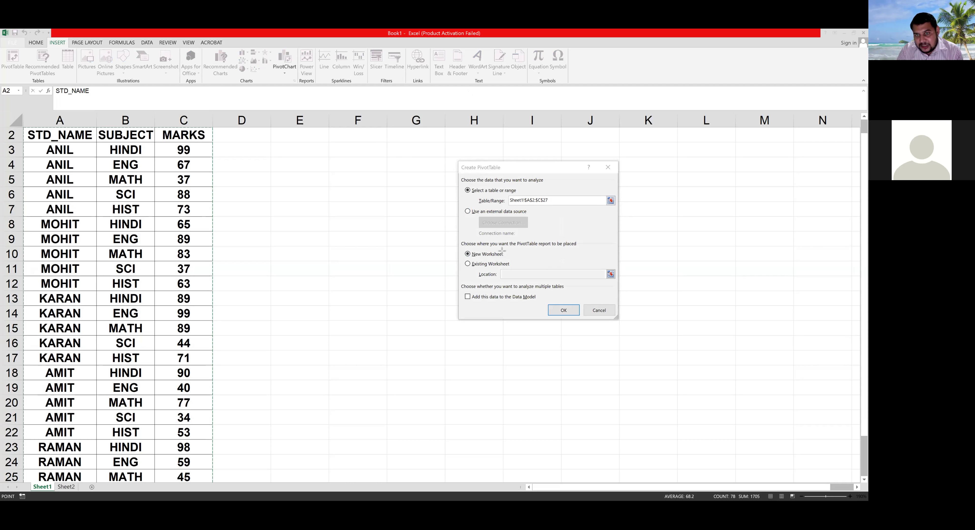
drag(549, 260, 588, 259)
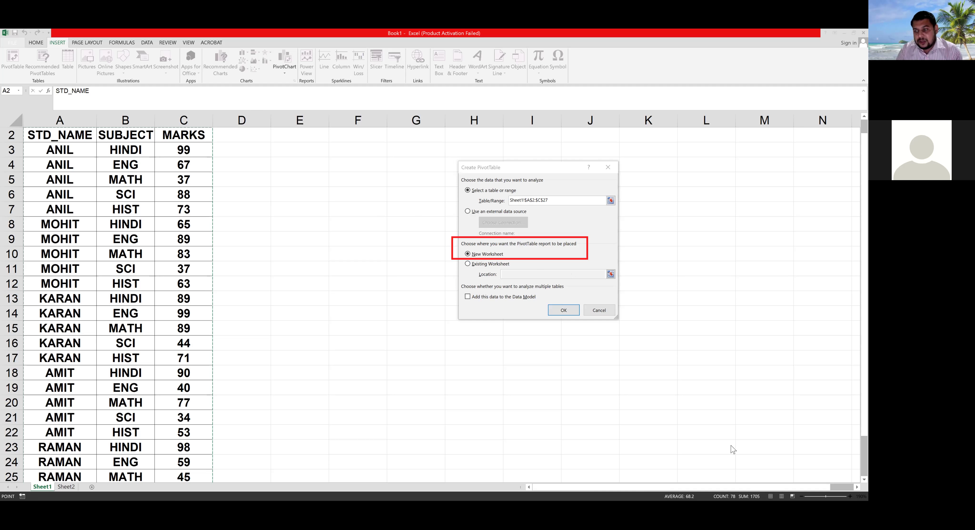
click(690, 418)
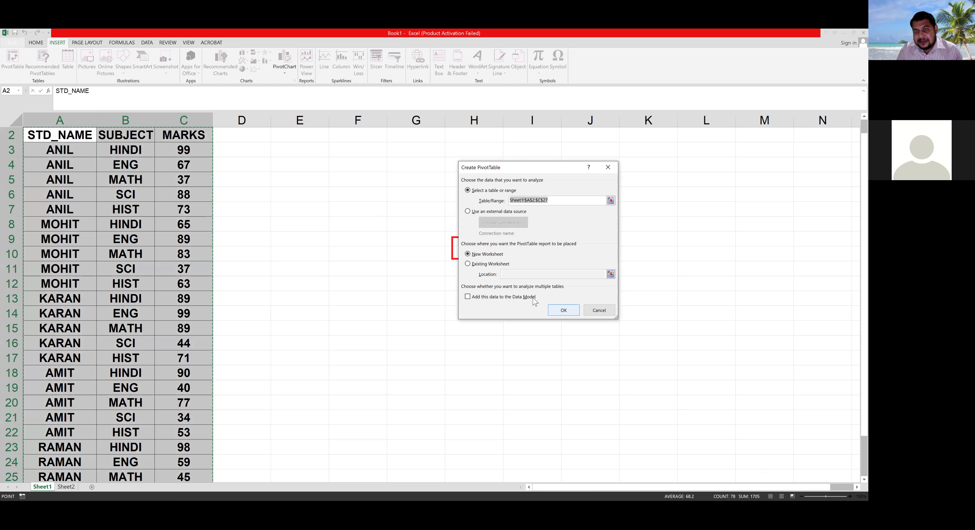
click(562, 311)
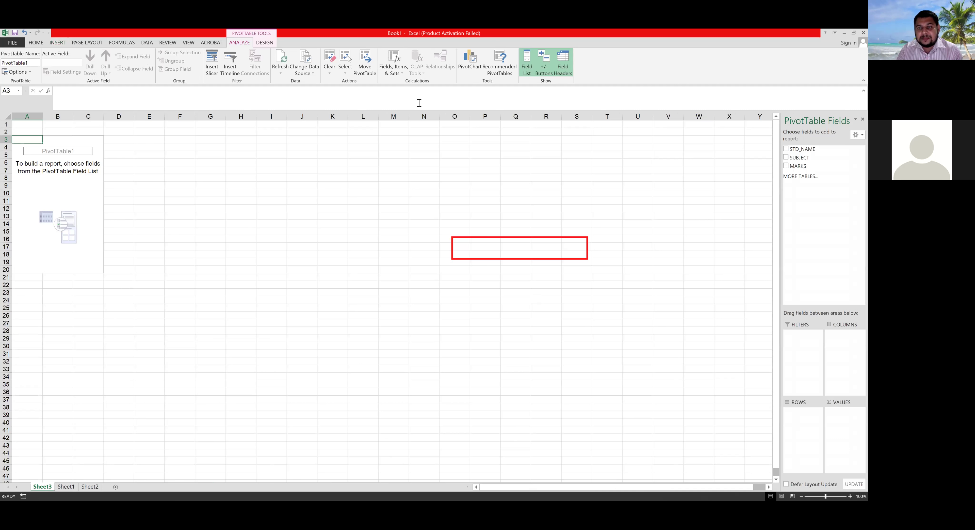
Add the STD_NAME field to the rows of the empty pivot table report
scroll(390, 299, up, 11)
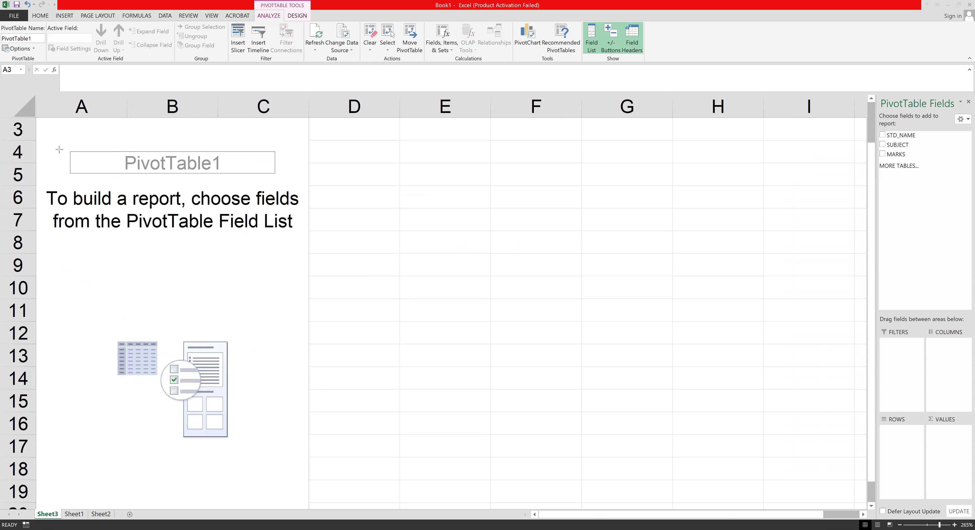
drag(56, 143, 277, 177)
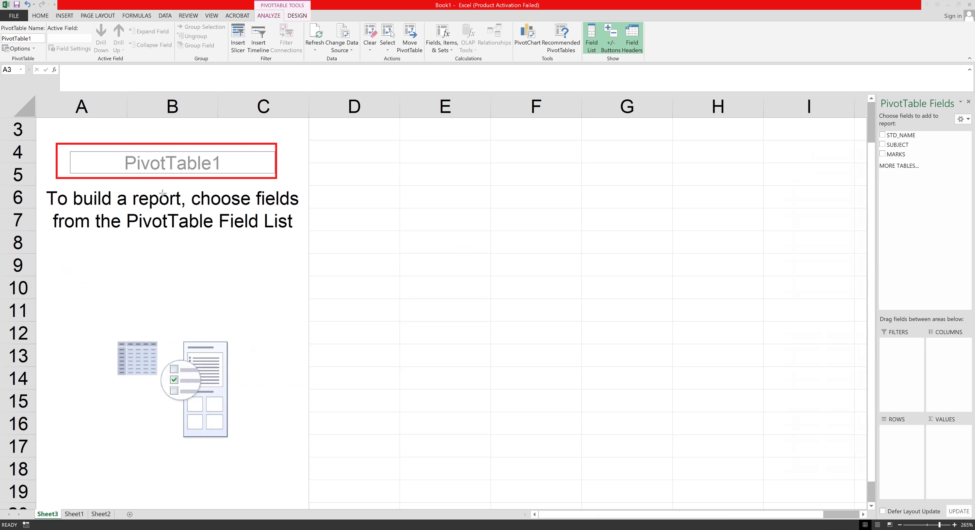
drag(38, 184, 319, 241)
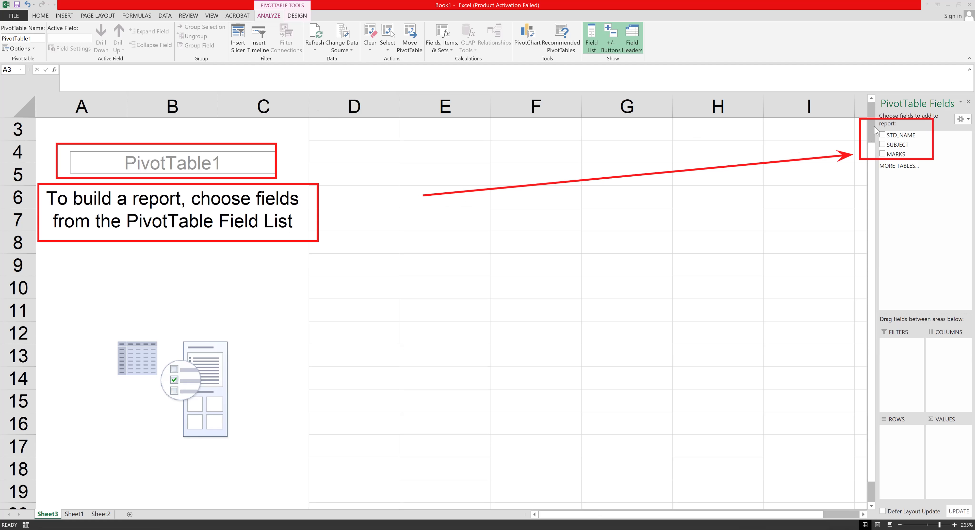
click(882, 136)
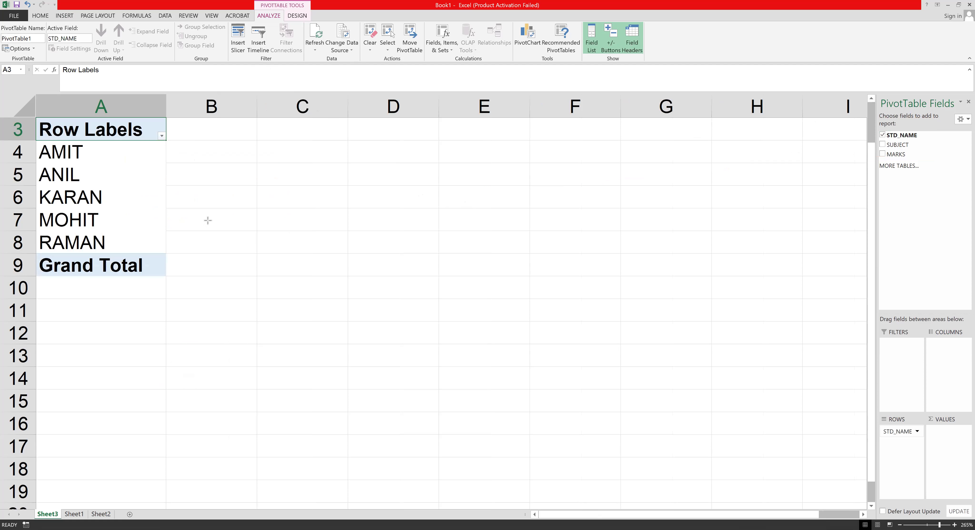
key(ctrl+2)
mouse_move(37, 140)
mouse_down()
mouse_move(104, 205)
mouse_move(128, 251)
mouse_up()
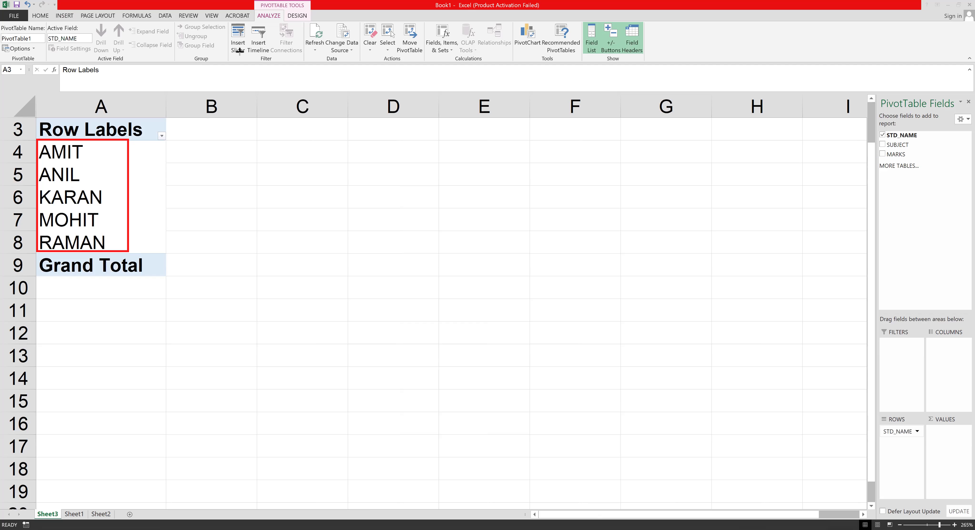
key(Escape)
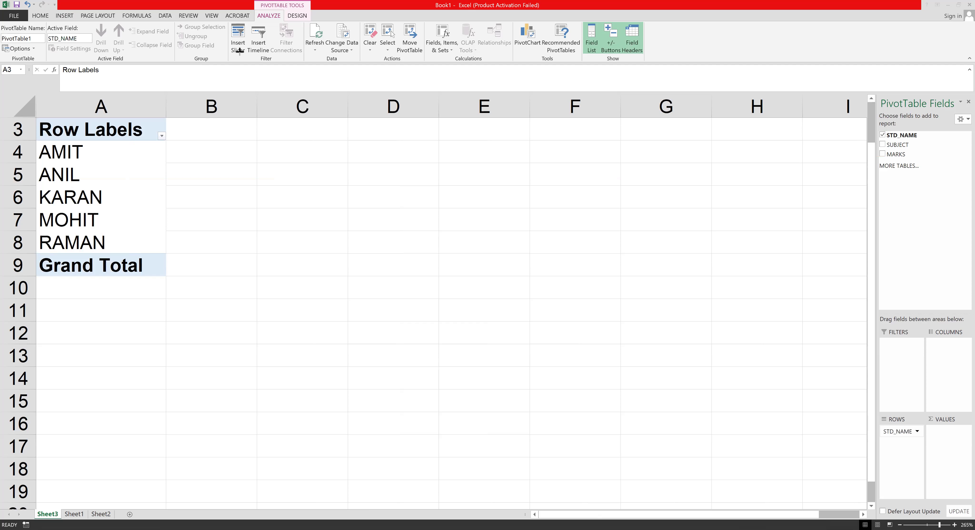
Add the SUBJECT field to the pivot table rows beneath STD_NAME and the MARKS field as summed values
click(882, 146)
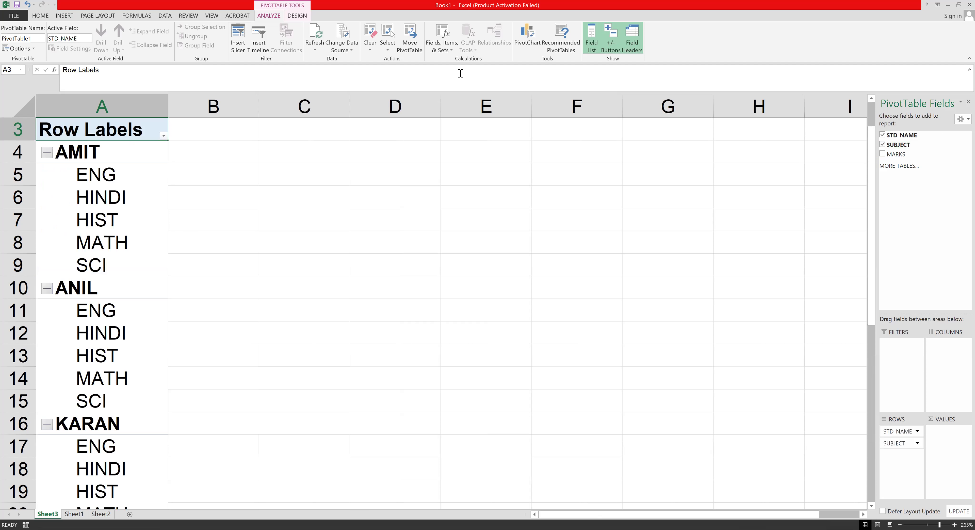
drag(834, 198, 877, 146)
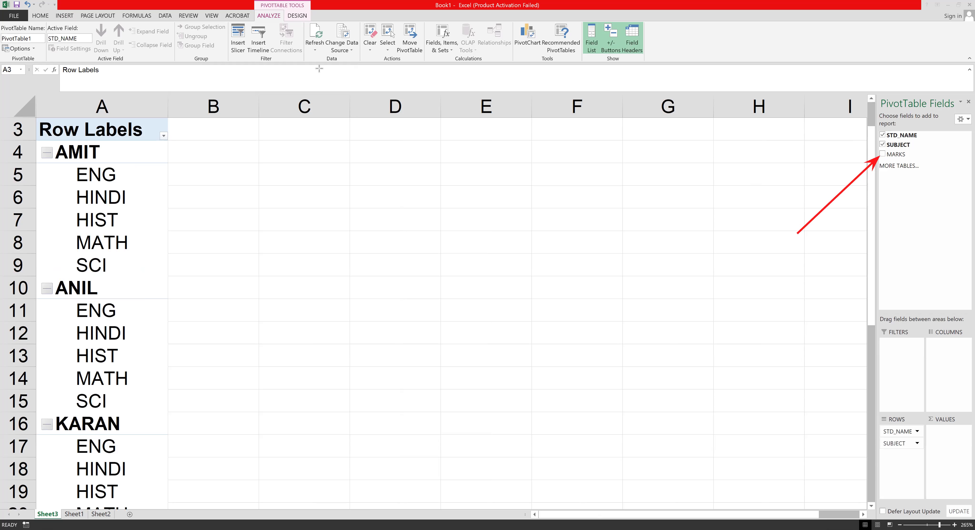
click(883, 154)
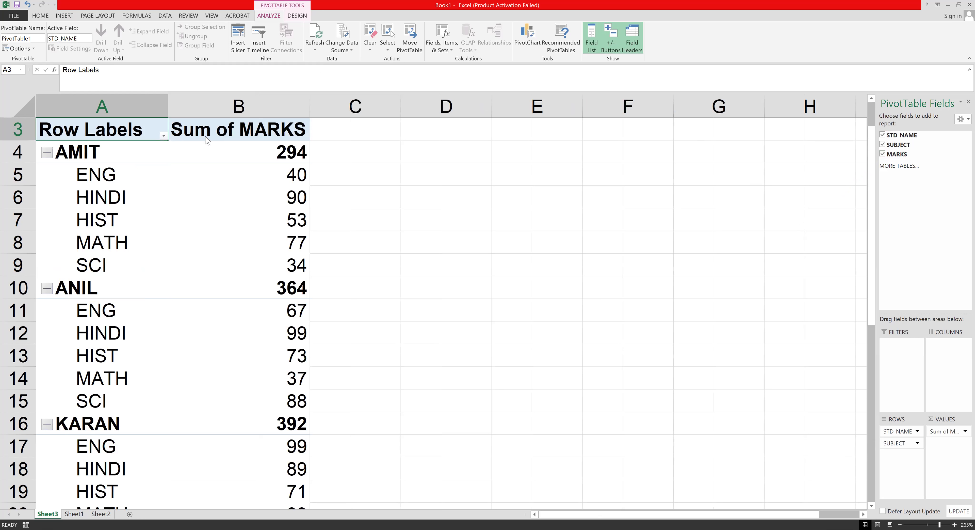
Examine the marks subtotals for each student and the Grand Total row at the end of the pivot table
key(ctrl+2)
drag(242, 141, 320, 163)
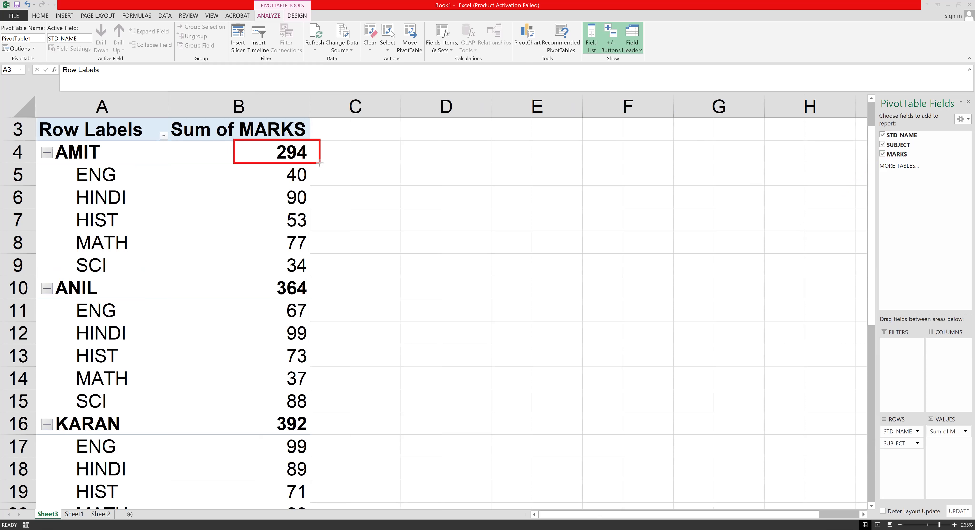
drag(240, 277, 322, 302)
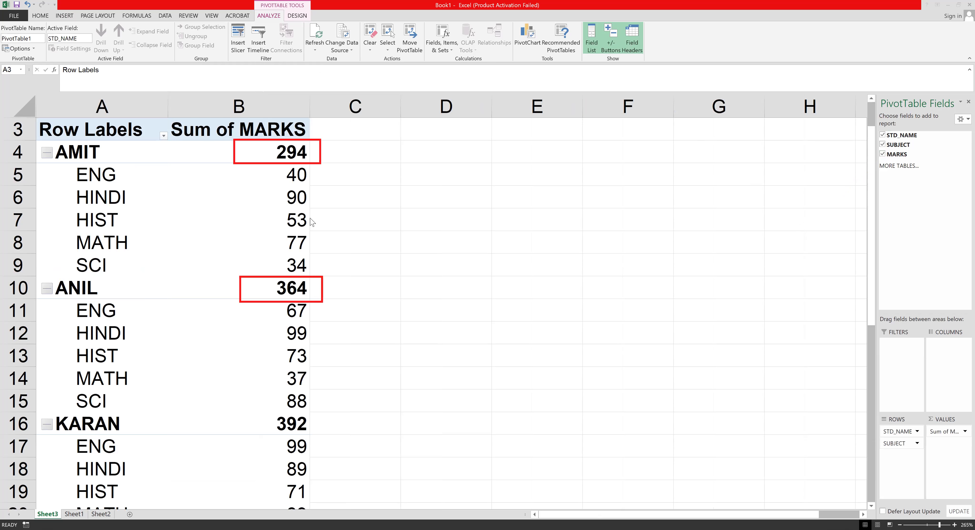
scroll(330, 220, down, 2)
scroll(330, 221, down, 8)
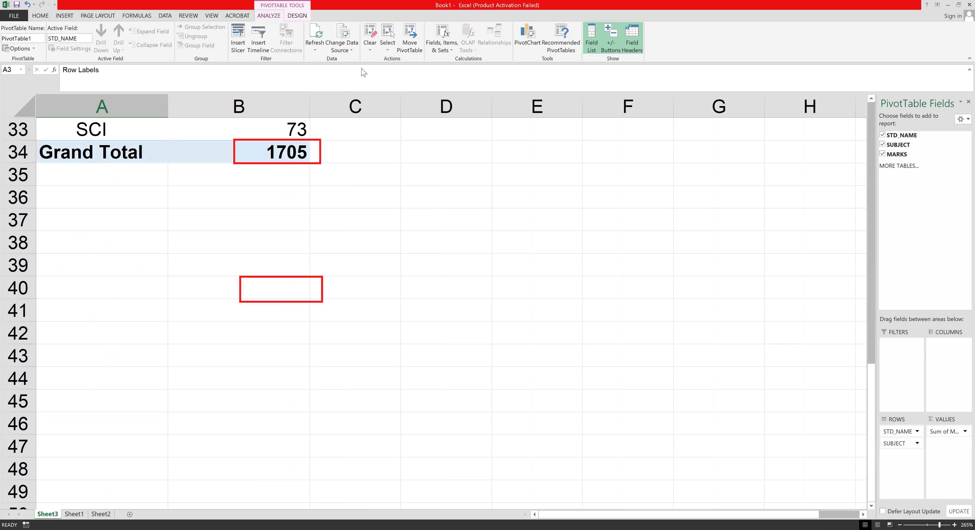
key(ctrl+shift+3)
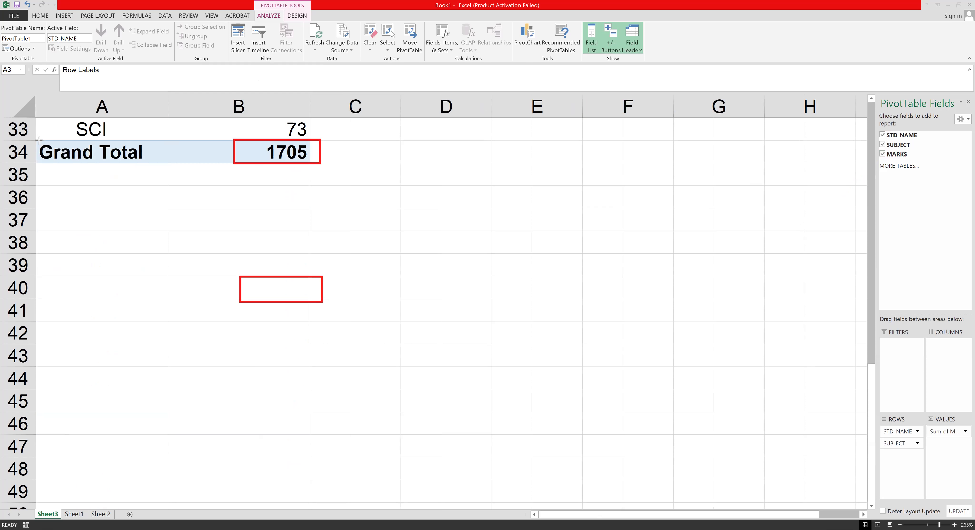
mouse_move(34, 137)
mouse_down()
mouse_move(220, 163)
mouse_move(324, 166)
mouse_up()
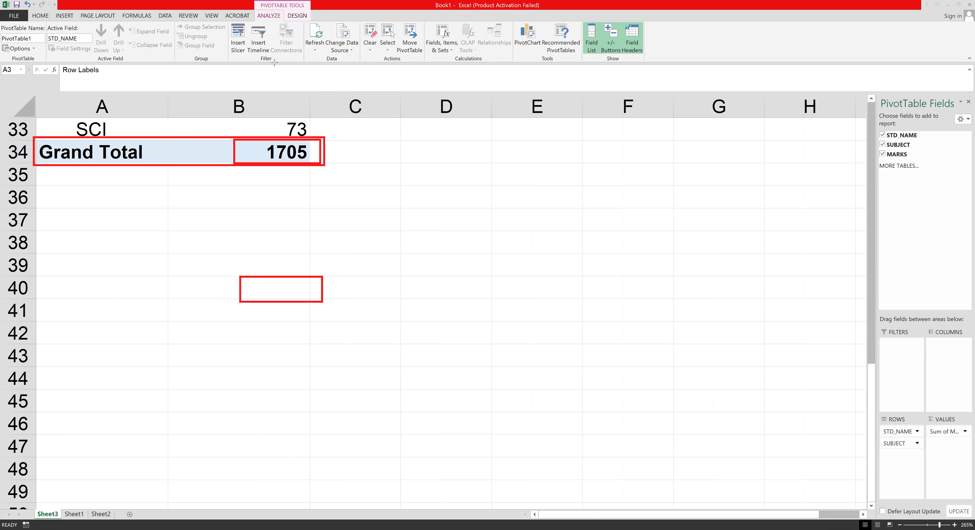
Filter the pivot table's STD_NAME row labels to show only the first listed student
key(Escape)
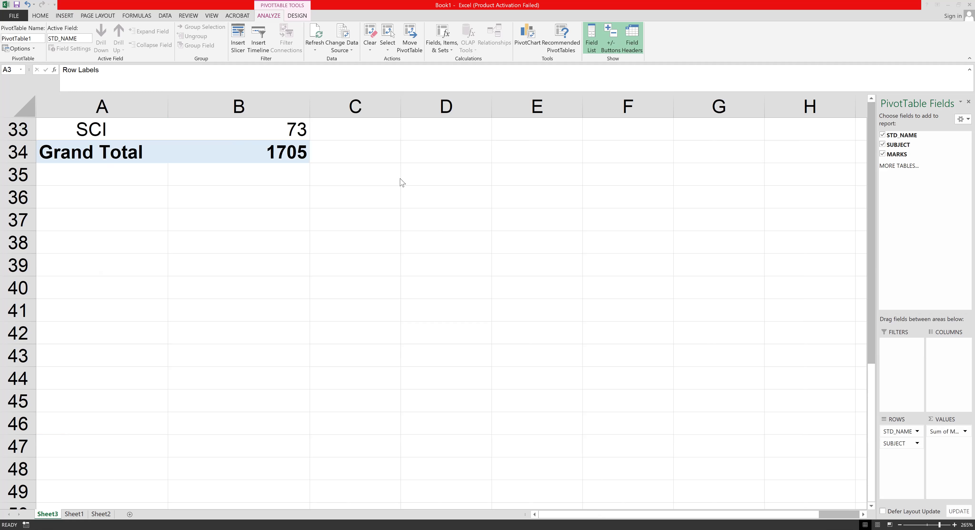
click(871, 382)
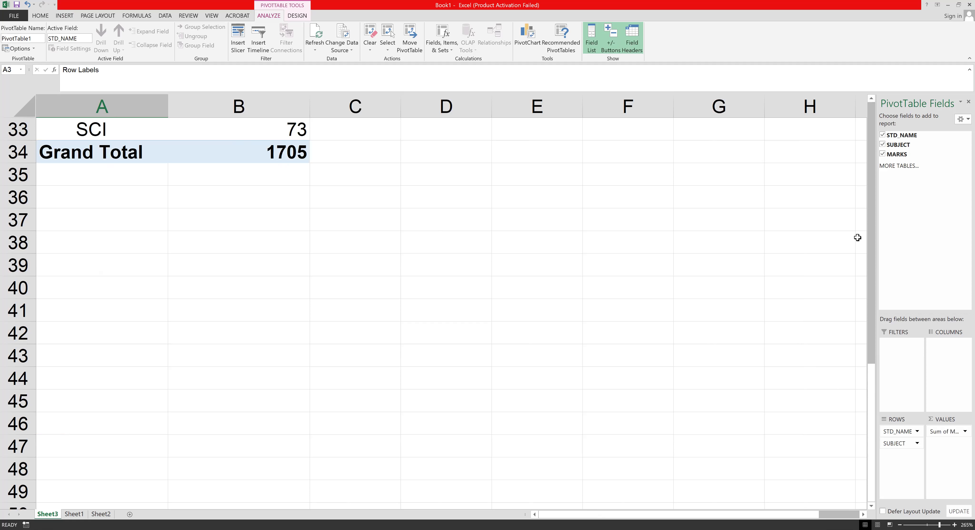
drag(873, 380, 873, 102)
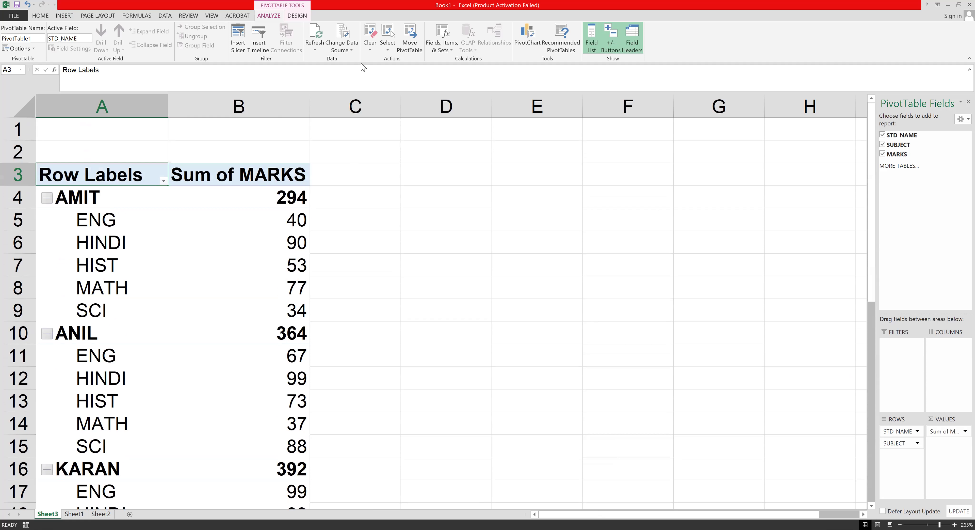
drag(136, 155, 192, 195)
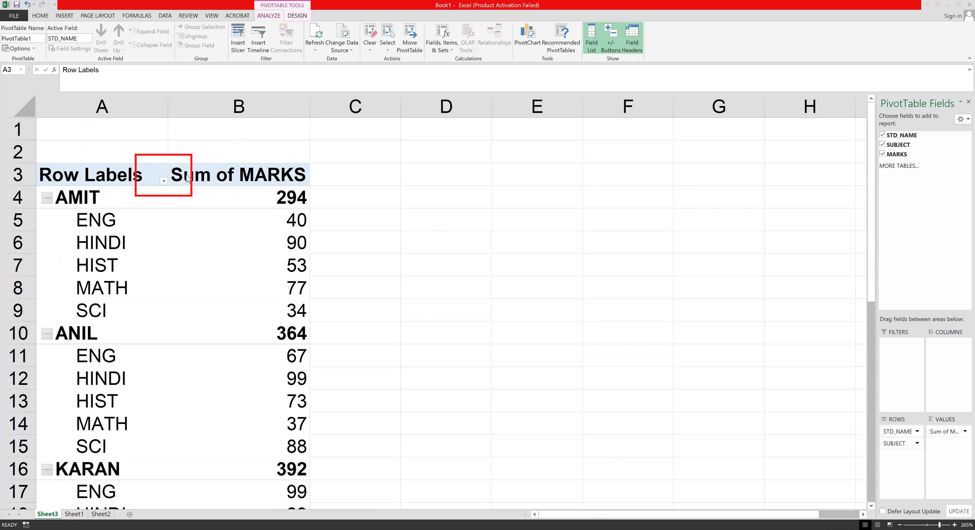
click(163, 180)
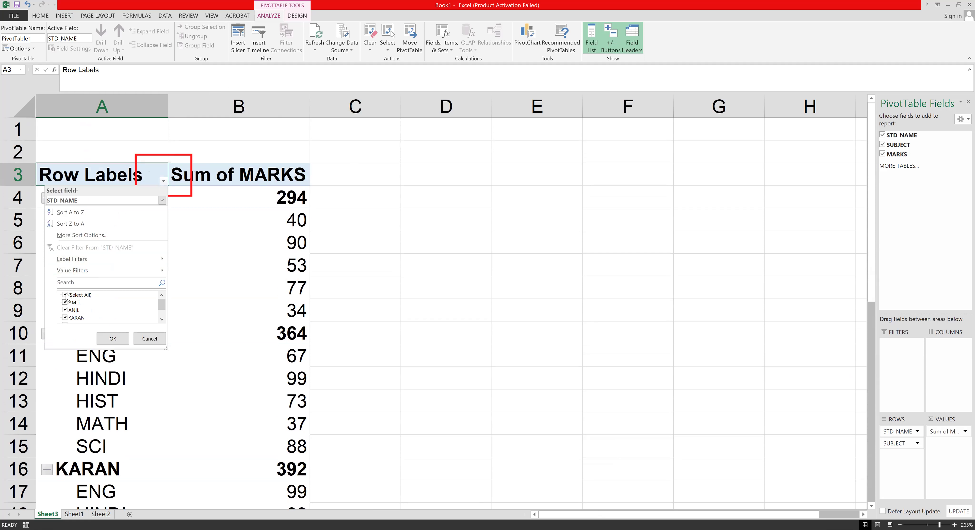
click(65, 295)
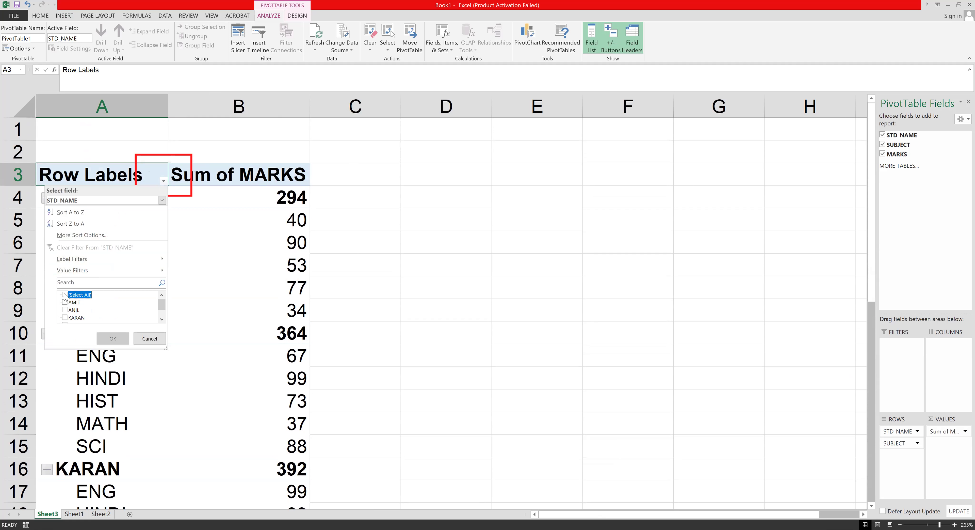
click(68, 303)
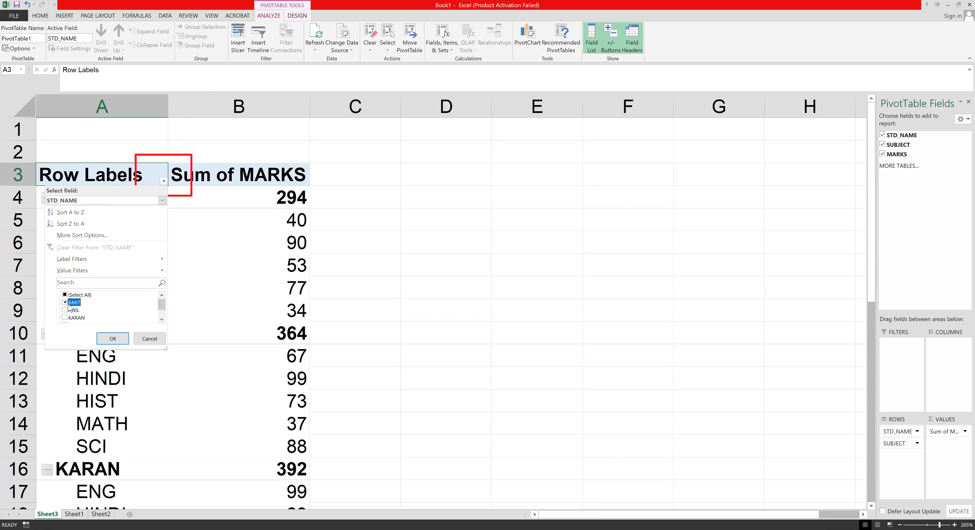
click(112, 338)
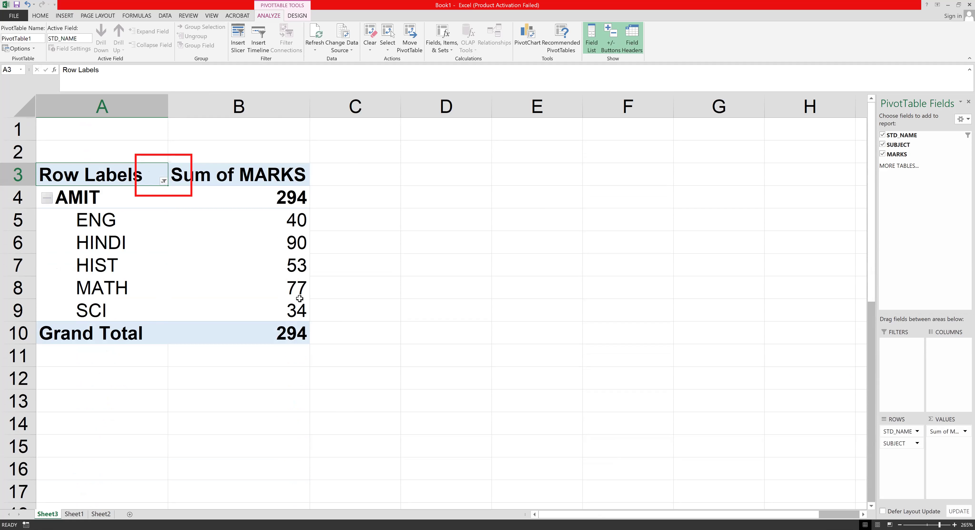
Reselect all students in the STD_NAME row label filter and check the full list of marks
click(163, 181)
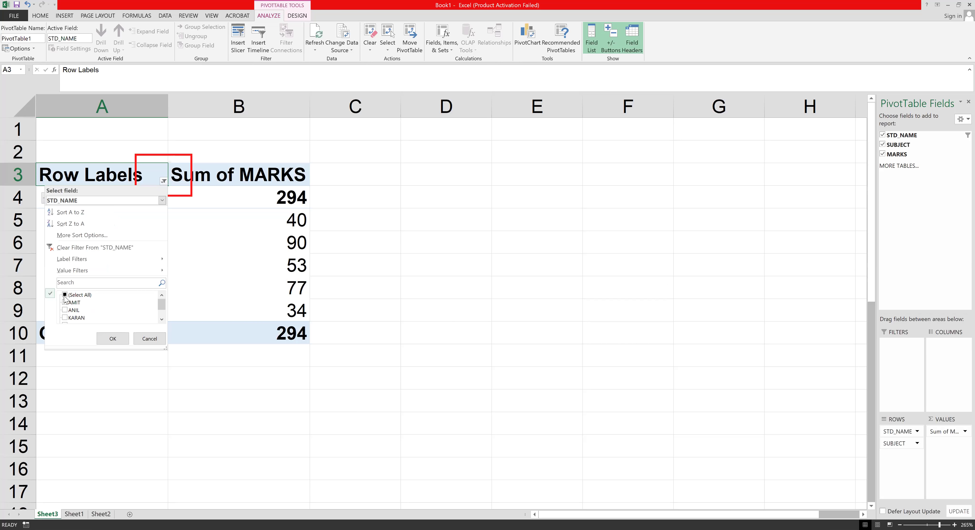
click(65, 294)
click(107, 339)
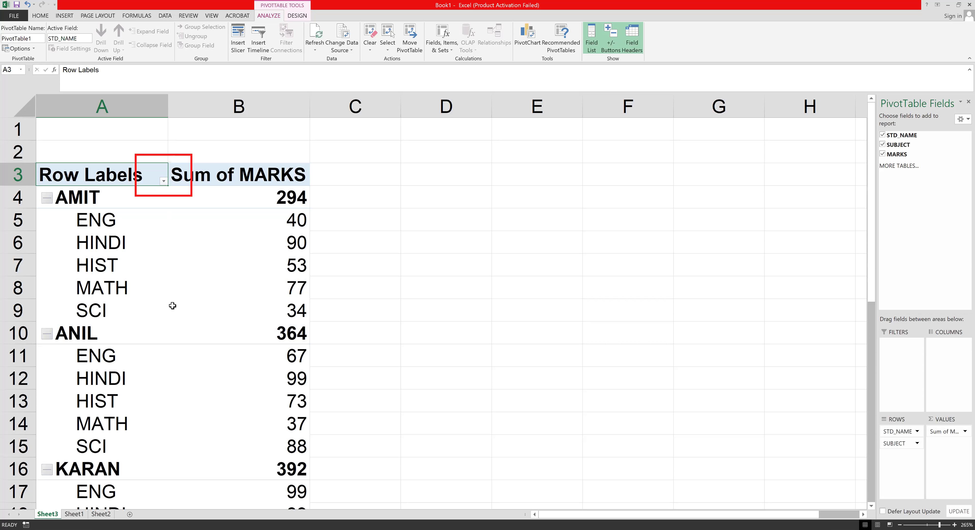
scroll(174, 307, down, 11)
scroll(176, 310, up, 11)
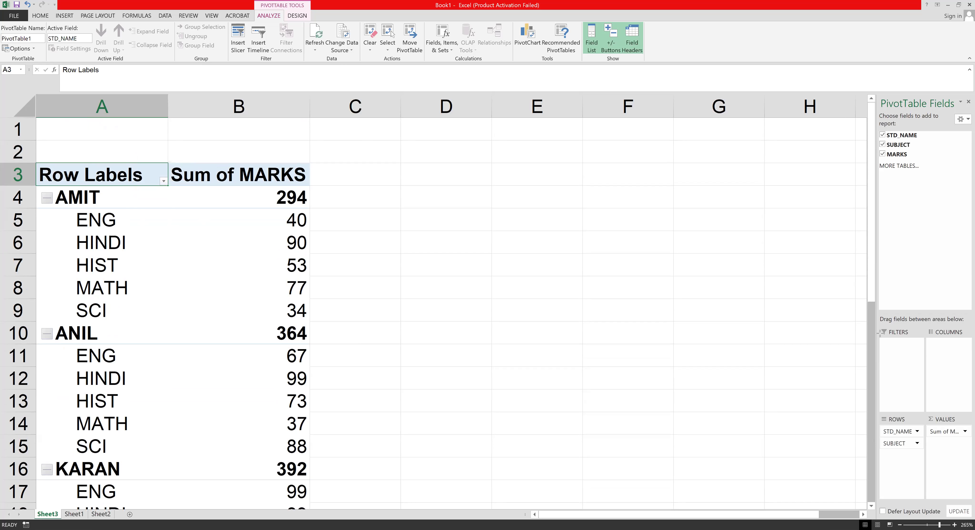
Move the SUBJECT field from the pivot table's rows to its columns, keeping STD_NAME in the rows
drag(873, 407, 927, 457)
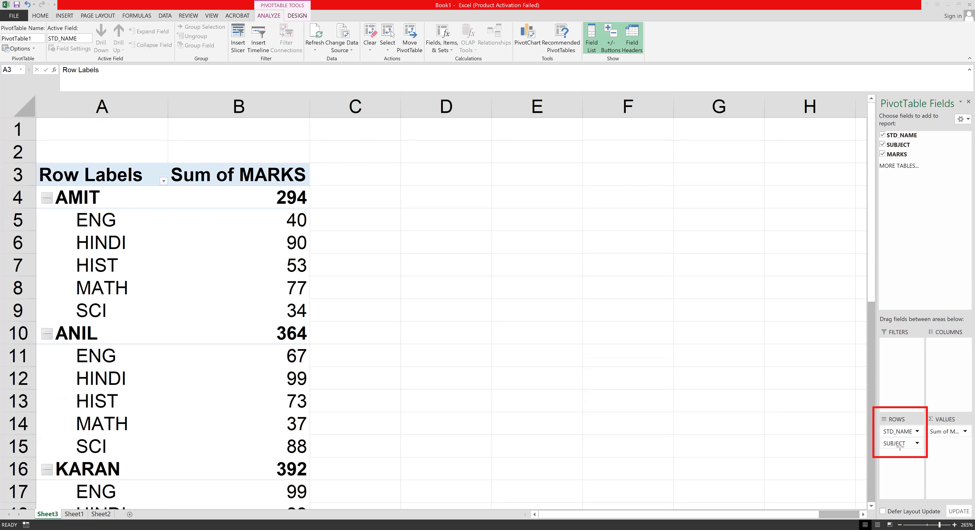
mouse_move(921, 324)
mouse_down()
mouse_move(968, 346)
mouse_move(974, 363)
mouse_up()
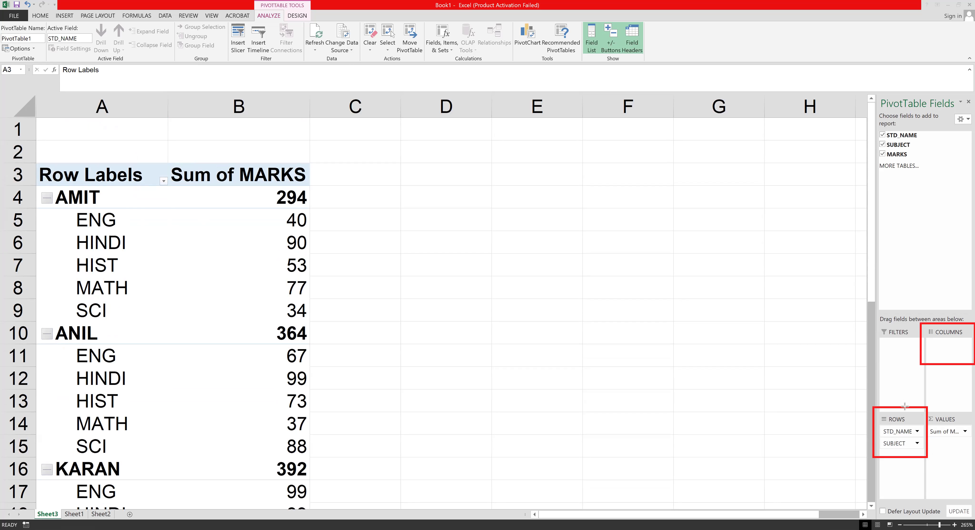
drag(914, 421, 947, 353)
drag(898, 445, 942, 349)
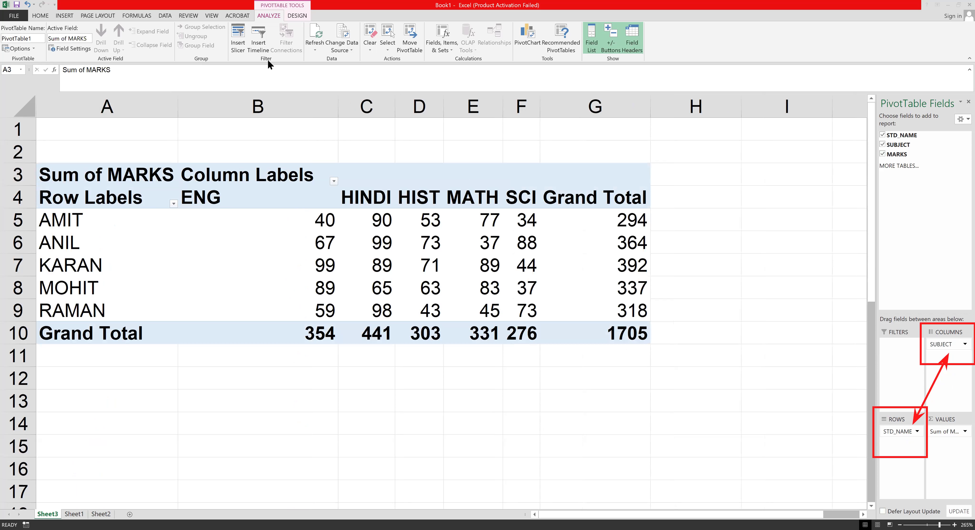
mouse_move(303, 189)
mouse_down()
mouse_move(593, 255)
mouse_move(620, 267)
mouse_move(657, 342)
mouse_up()
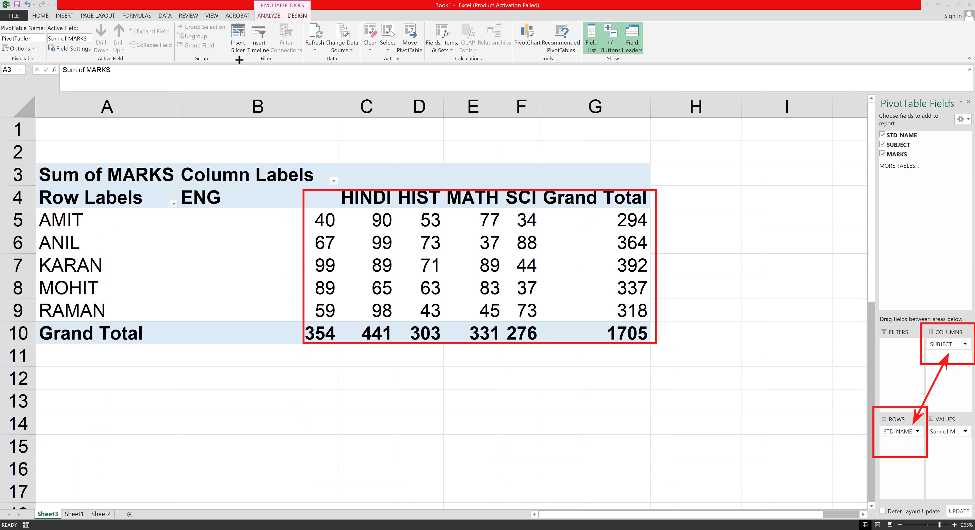
mouse_move(33, 186)
mouse_down()
mouse_move(107, 209)
mouse_move(156, 208)
mouse_up()
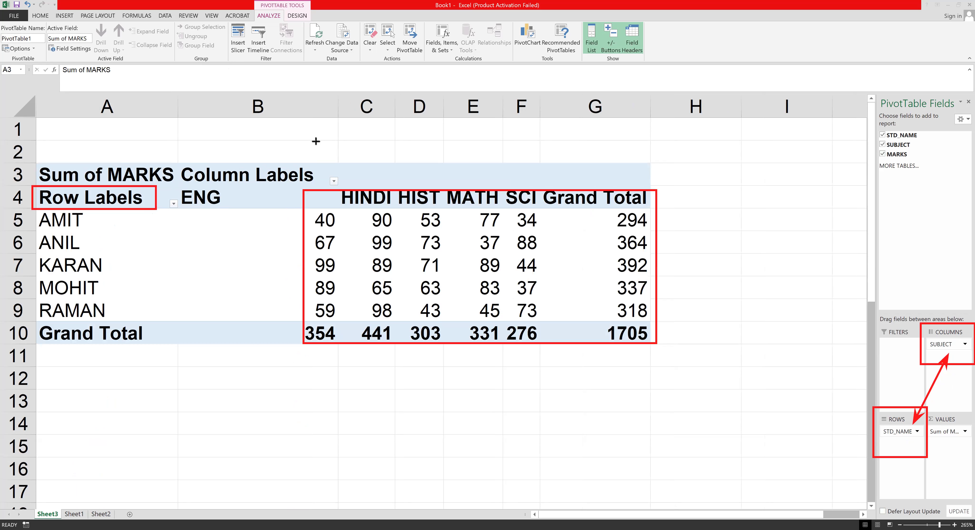
Set the pivot table's report layout to Tabular Form
drag(313, 148, 297, 17)
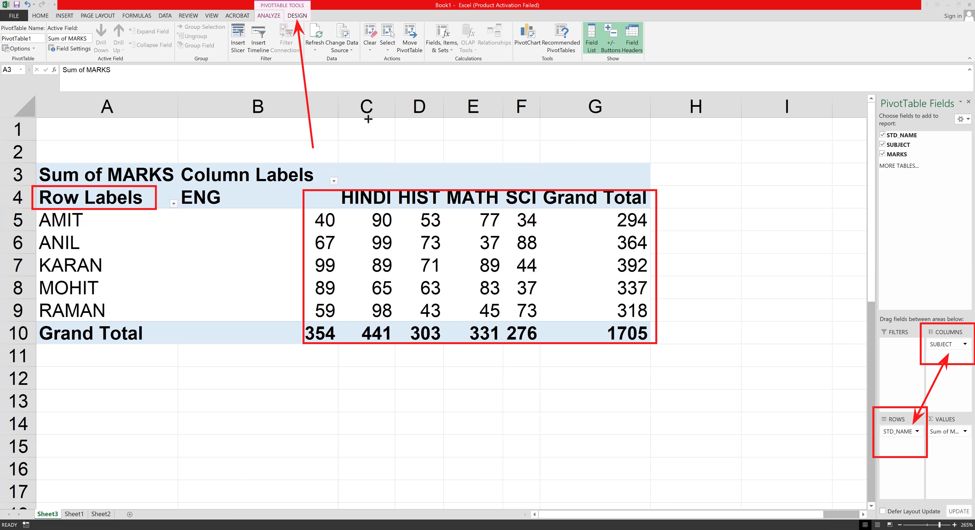
click(296, 16)
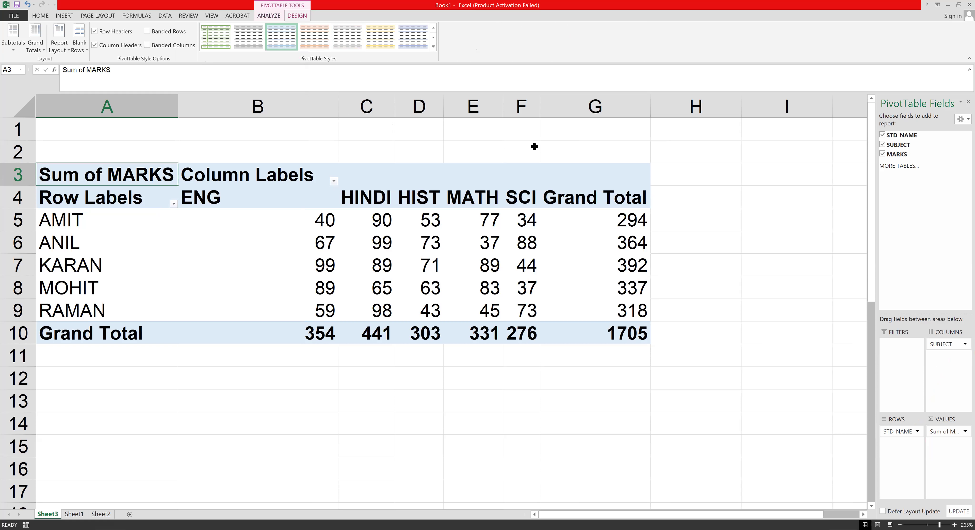
drag(71, 153, 60, 57)
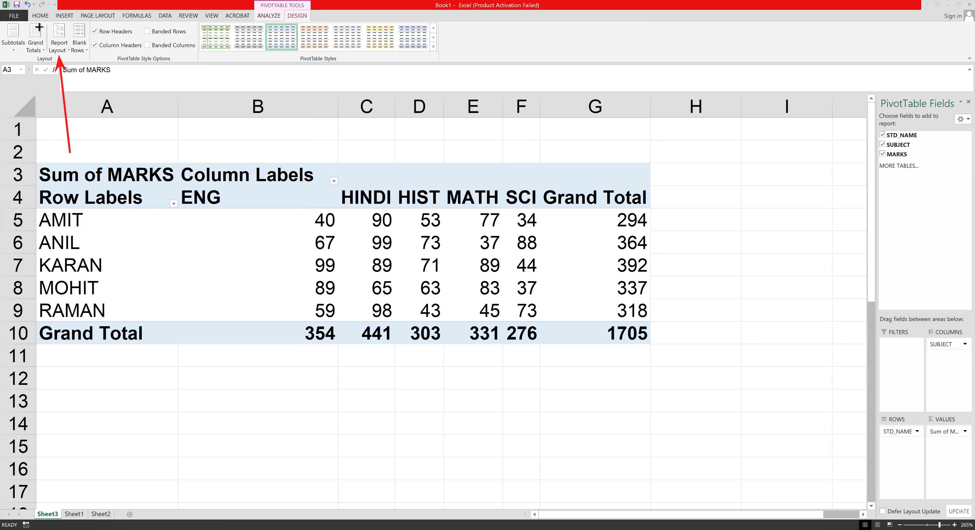
drag(45, 21, 75, 58)
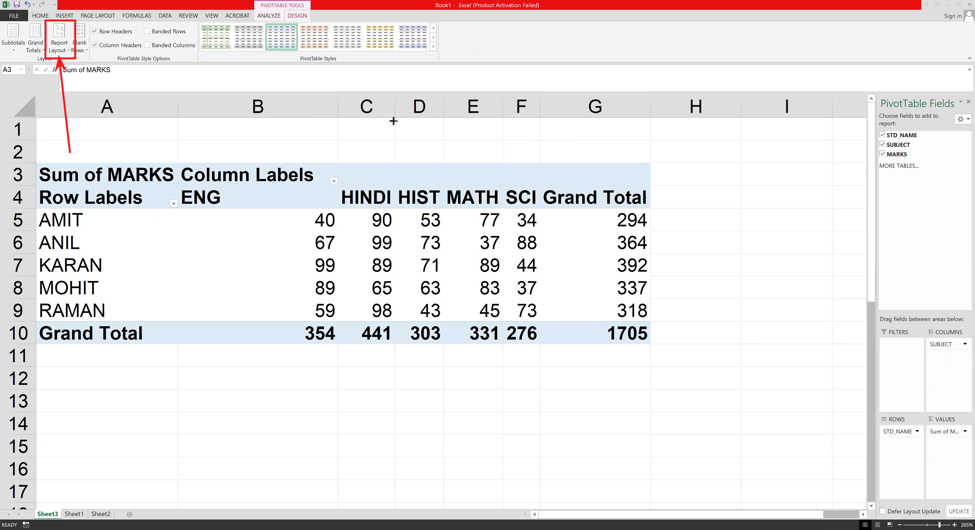
click(68, 52)
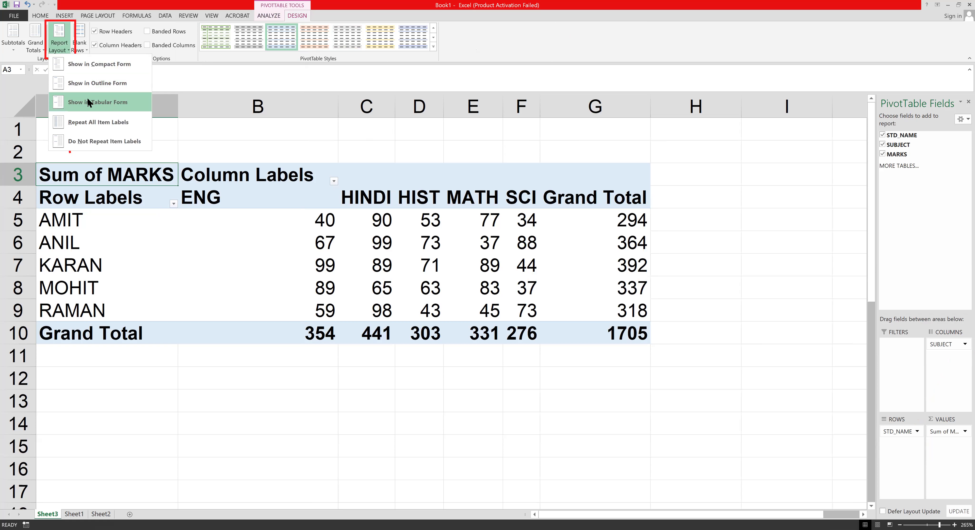
click(88, 104)
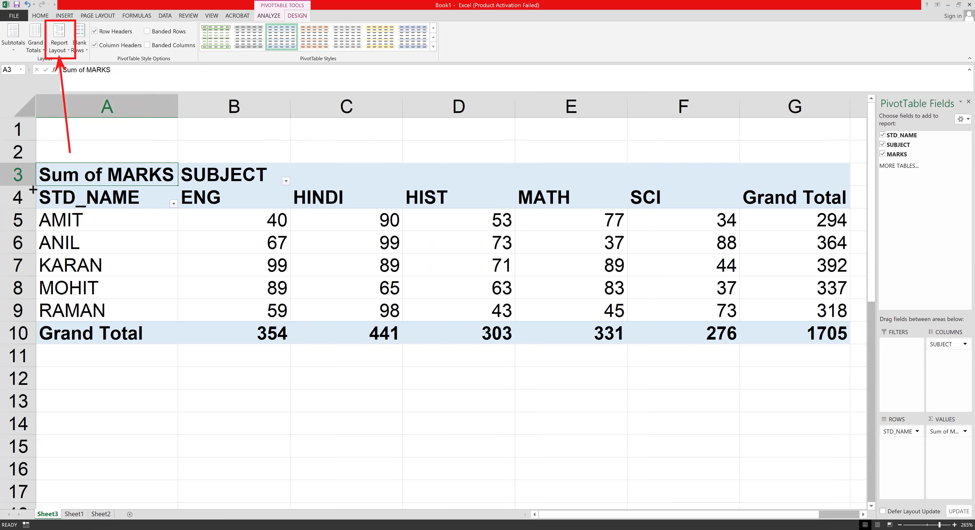
mouse_move(36, 187)
mouse_down()
mouse_move(114, 212)
mouse_move(154, 209)
mouse_up()
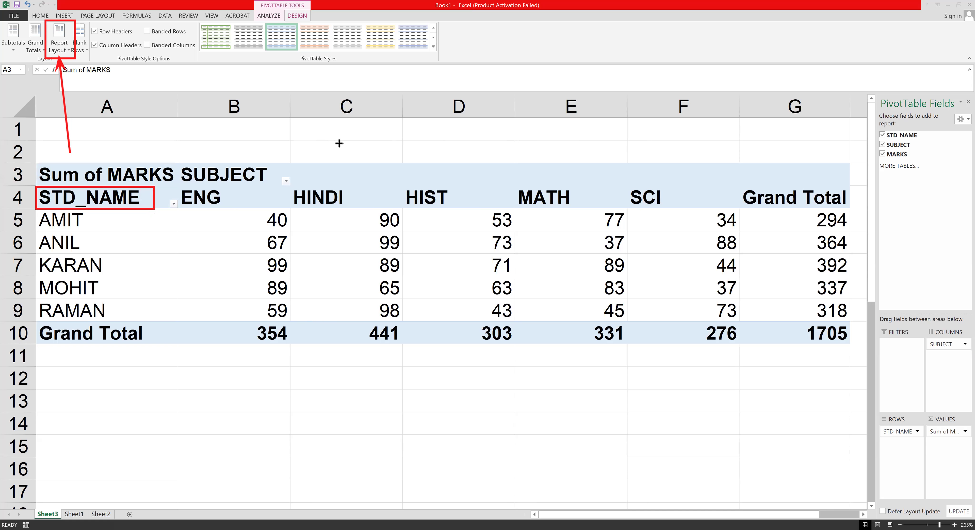
key(Escape)
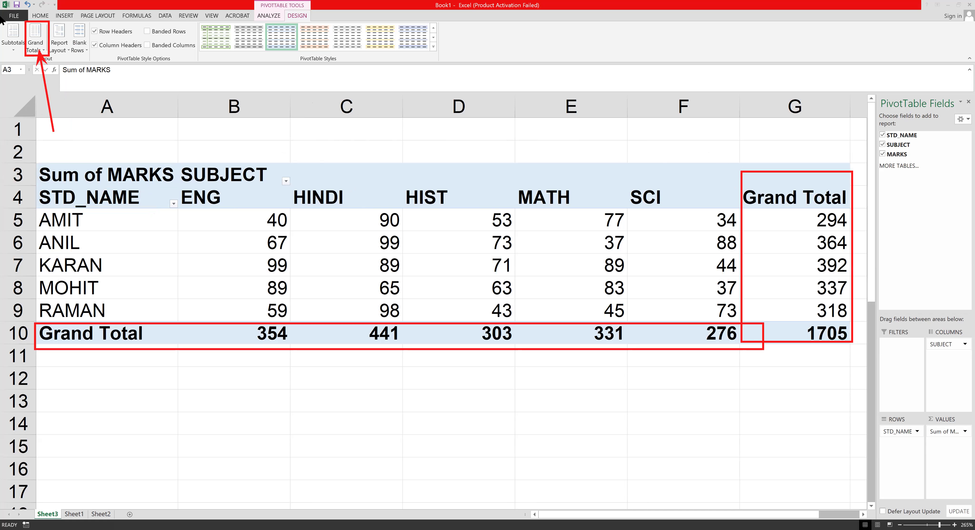
Turn off the pivot table's grand totals for both rows and columns
click(43, 52)
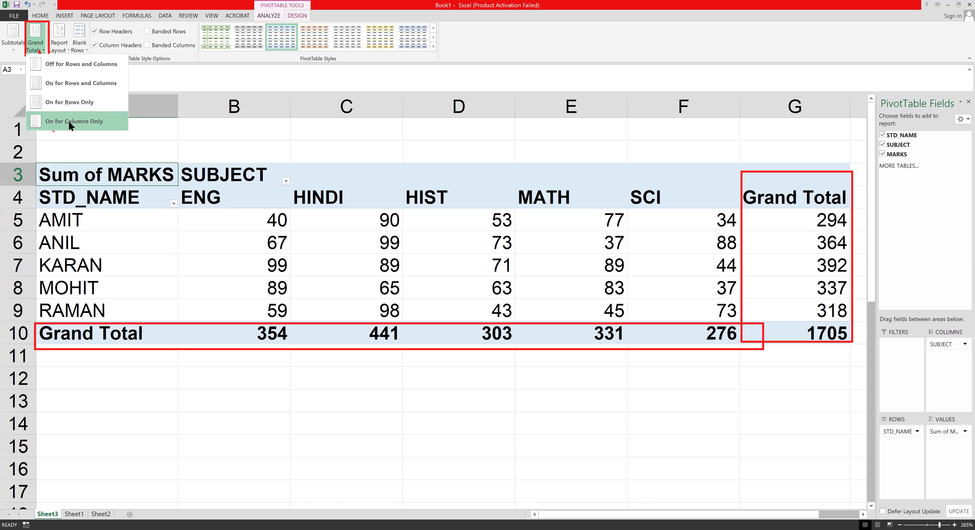
click(69, 67)
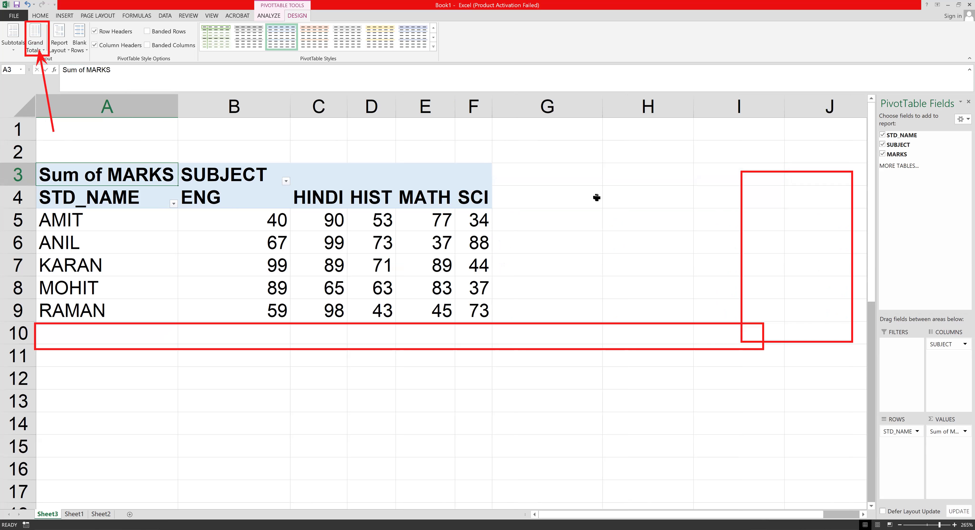
Set the grand totals to On for Rows Only, and switch them back to Off for Rows and Columns
click(44, 53)
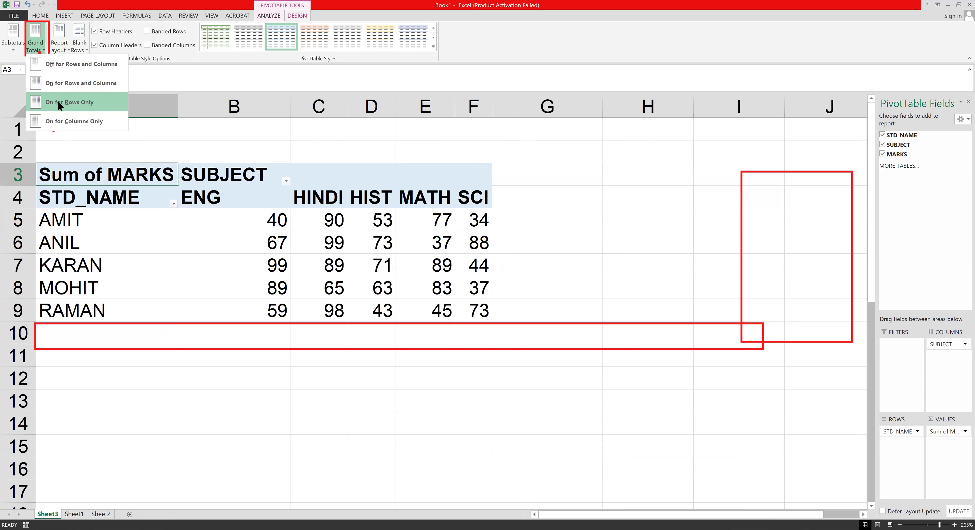
click(57, 100)
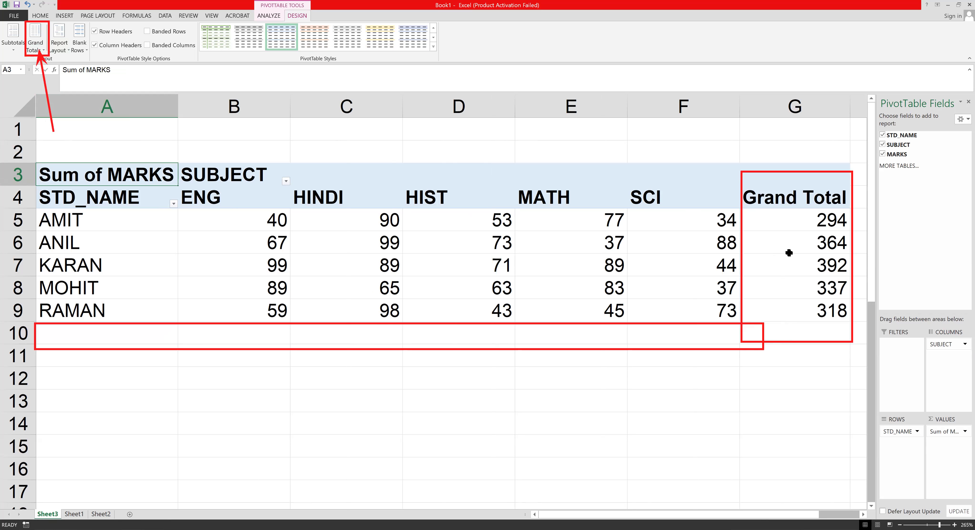
mouse_move(789, 252)
click(43, 53)
click(62, 63)
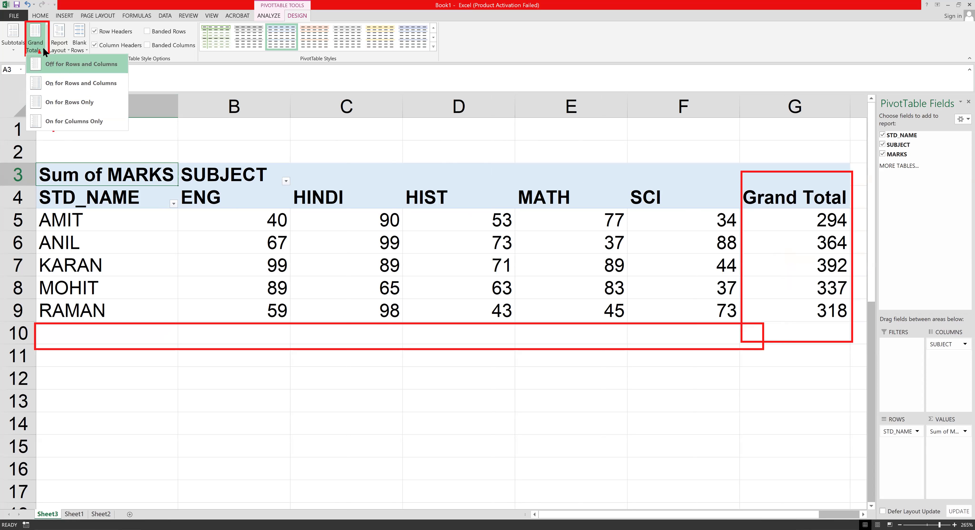
Set the pivot table's grand totals to On for Columns Only
click(44, 50)
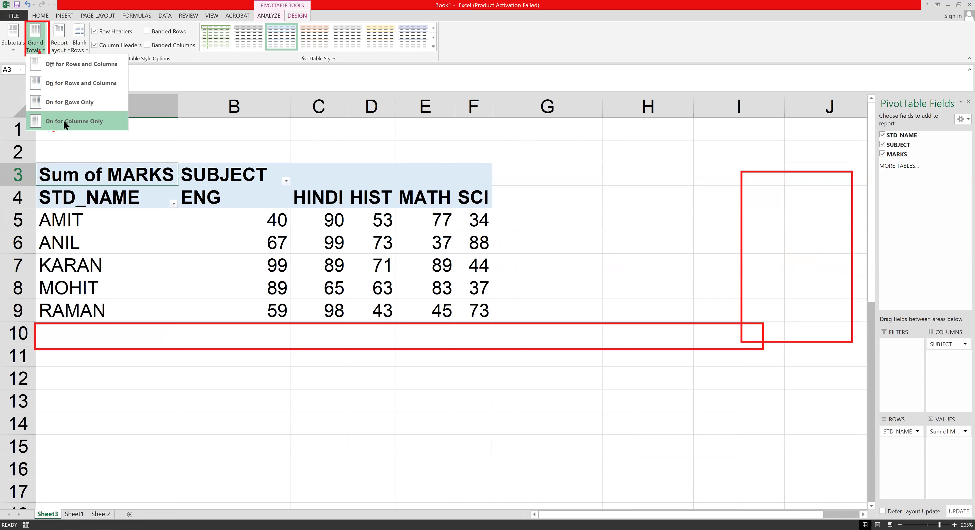
click(63, 119)
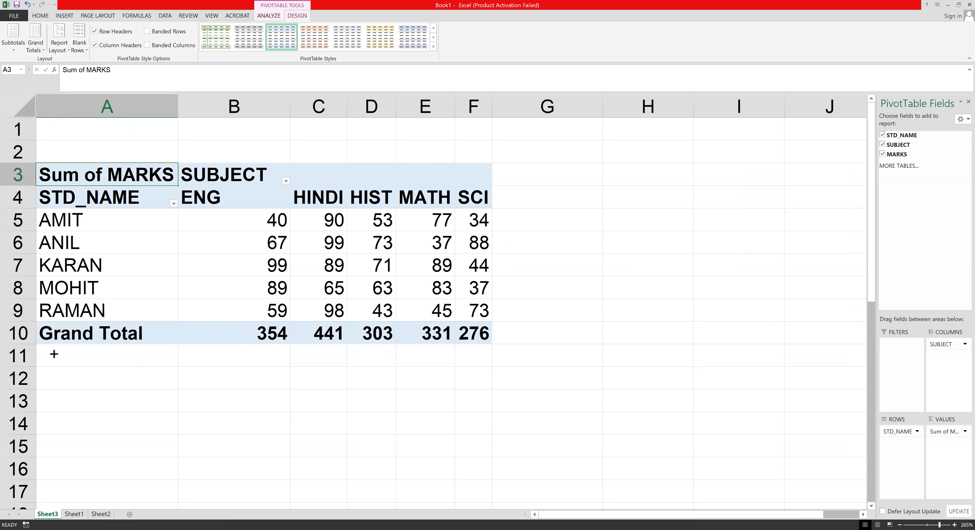
drag(37, 324, 496, 344)
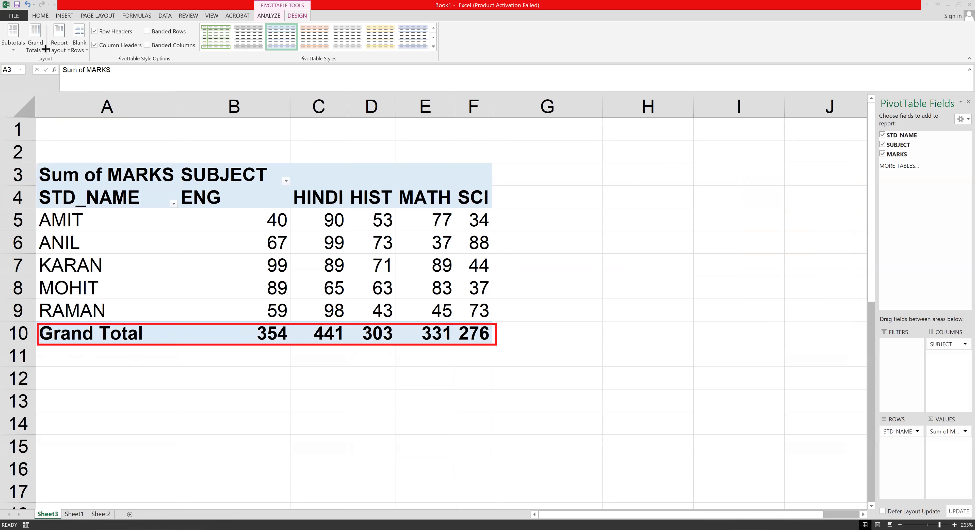
drag(23, 20, 52, 61)
key(Escape)
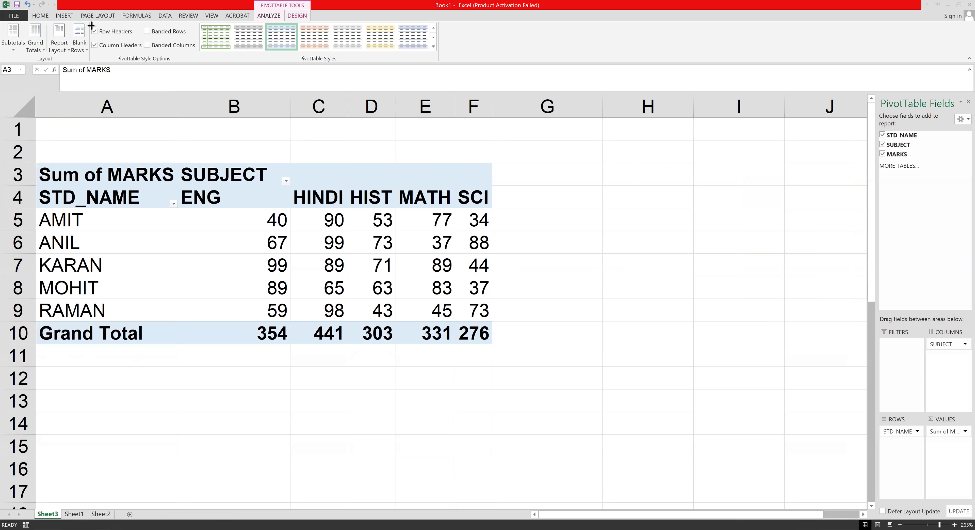
Turn off the Row Headers style option for the pivot table
mouse_move(88, 24)
mouse_down()
mouse_move(183, 66)
mouse_move(201, 63)
mouse_up()
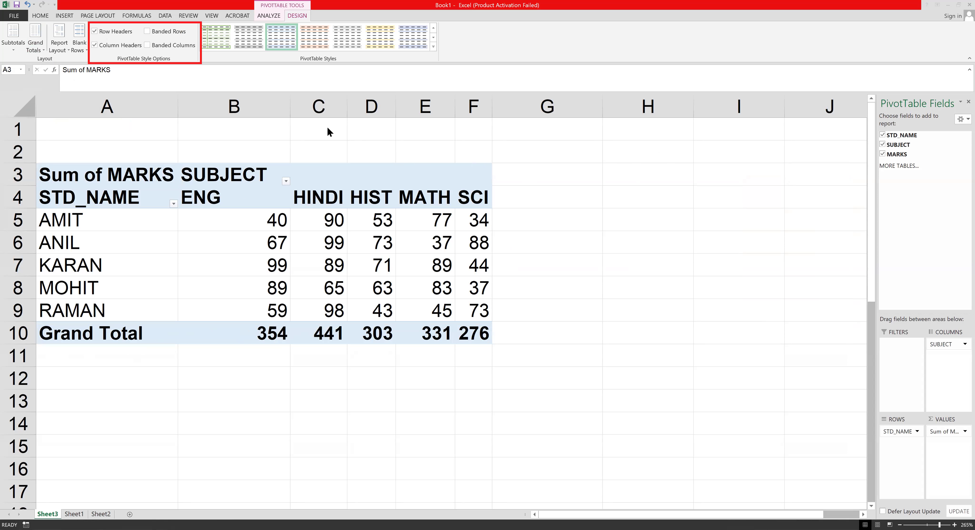
click(94, 29)
click(94, 31)
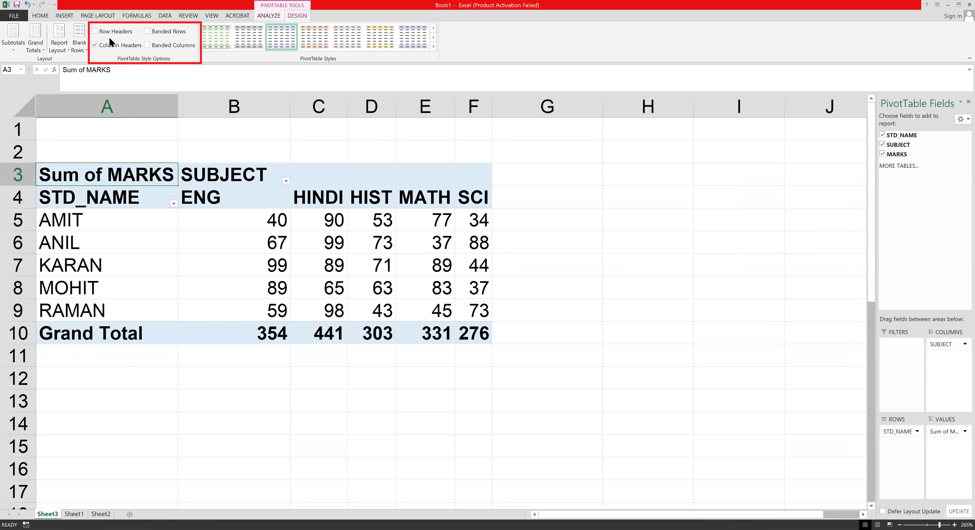
Turn the pivot table's Row Headers style option back on
click(95, 32)
click(94, 31)
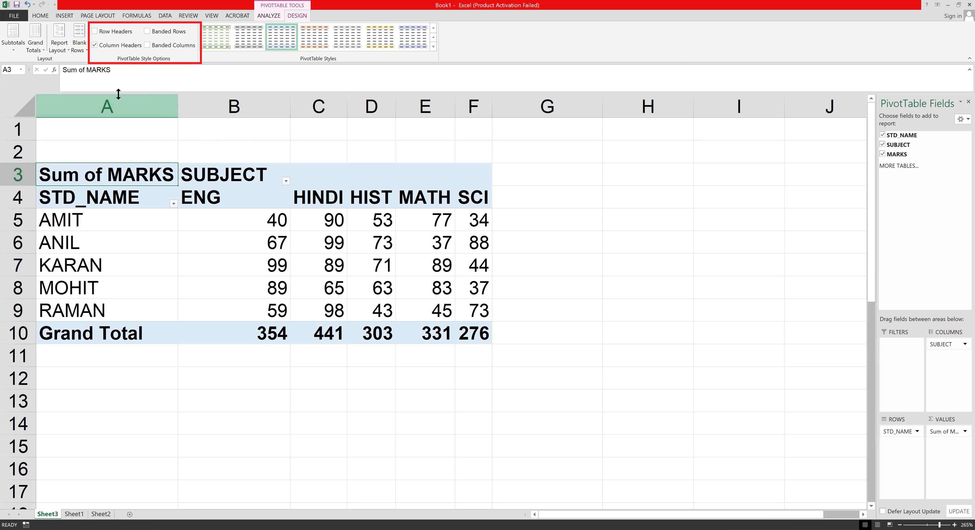
click(94, 31)
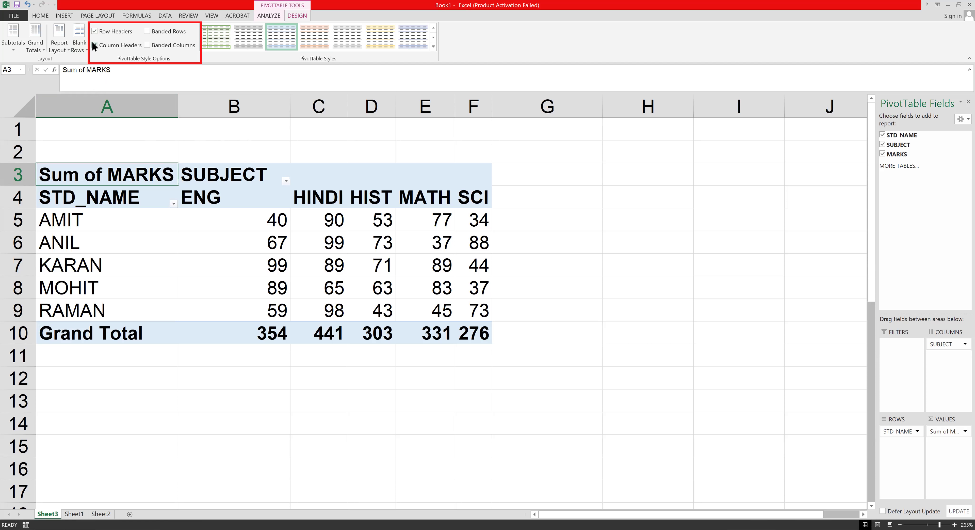
Turn the pivot table's Column Headers style option off and back on to compare the header formatting
click(94, 44)
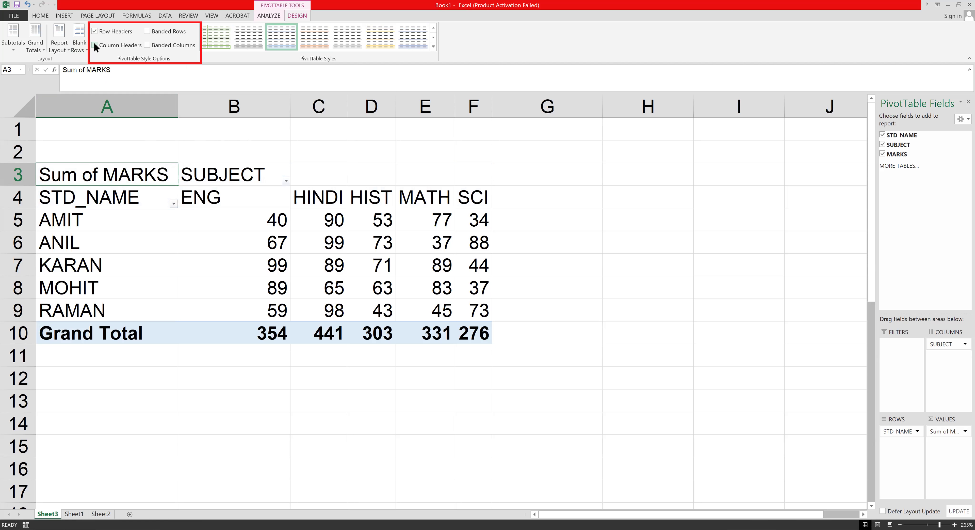
click(95, 45)
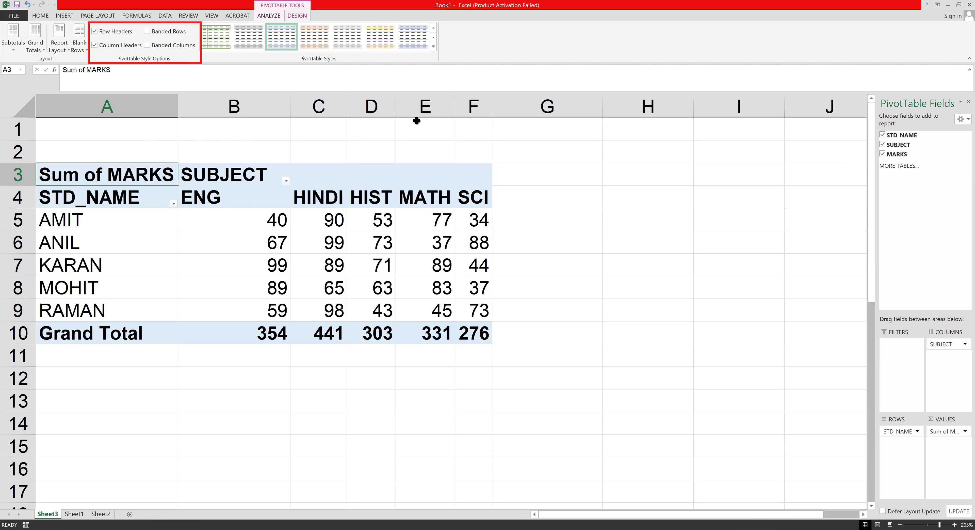
mouse_move(37, 161)
mouse_down()
mouse_move(150, 207)
mouse_move(277, 217)
mouse_move(492, 210)
mouse_up()
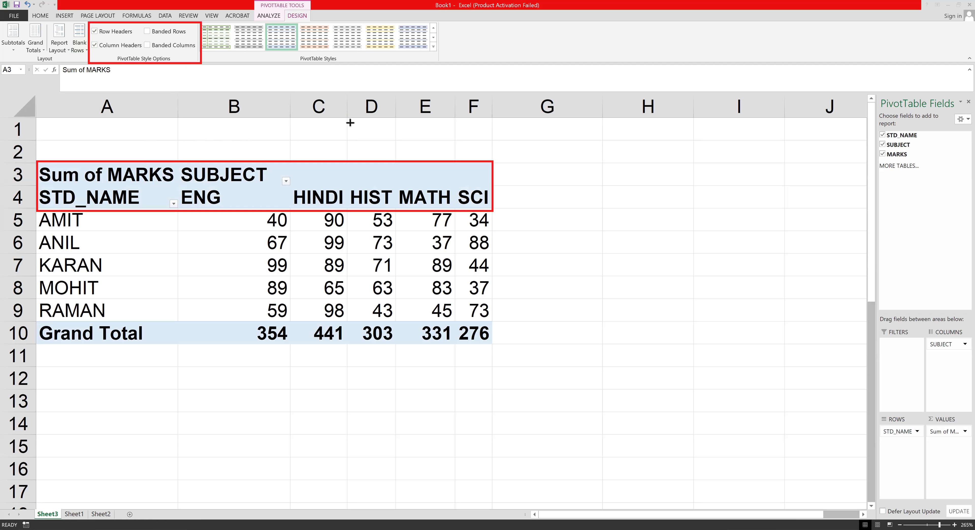
click(94, 45)
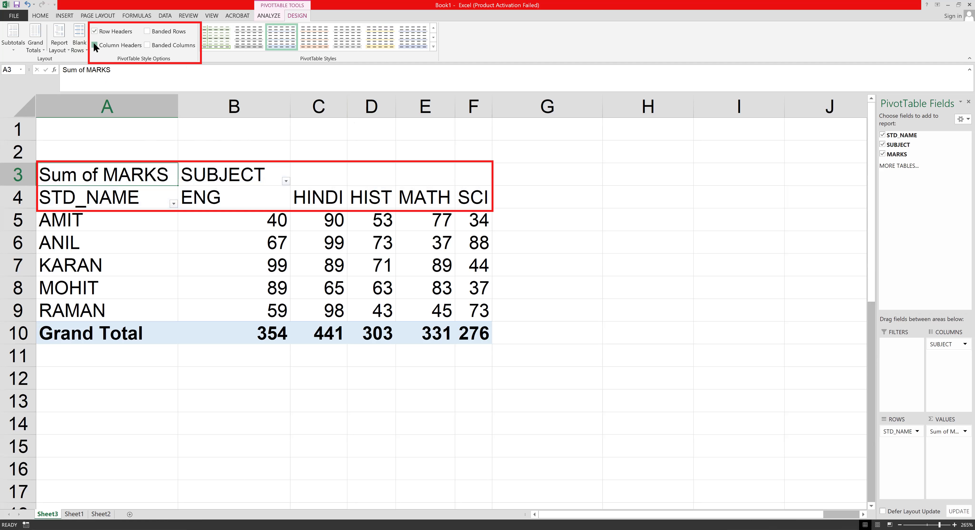
click(95, 45)
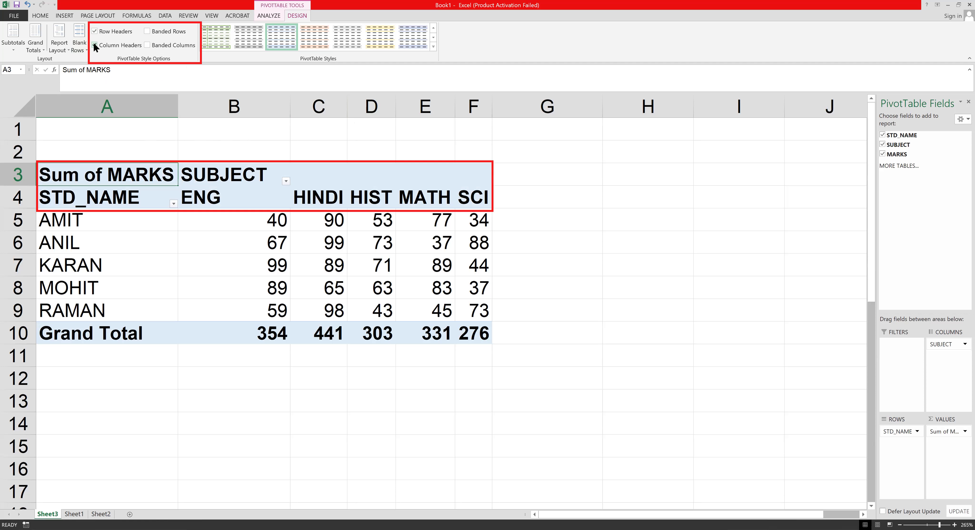
Try the Banded Rows and Banded Columns style options on the pivot table, and leave both switched off
click(146, 31)
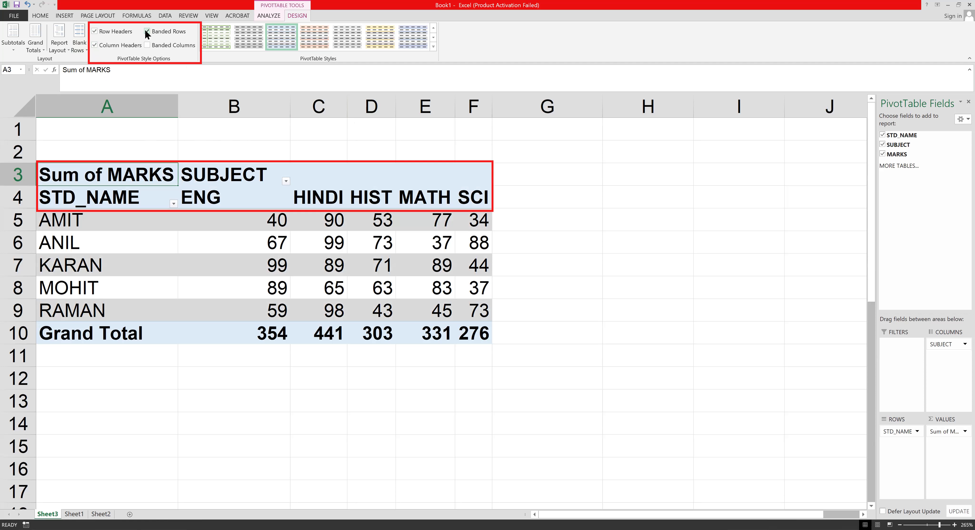
click(147, 45)
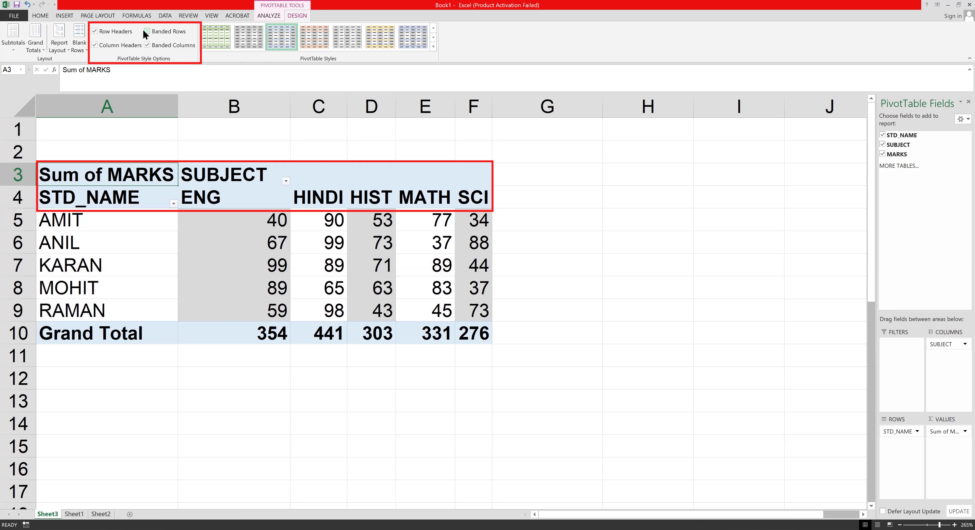
click(148, 44)
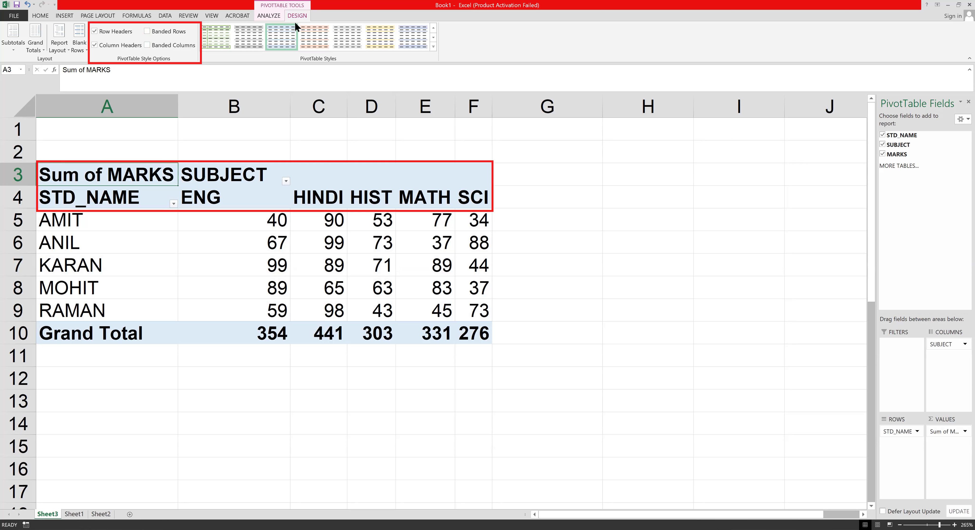
click(276, 18)
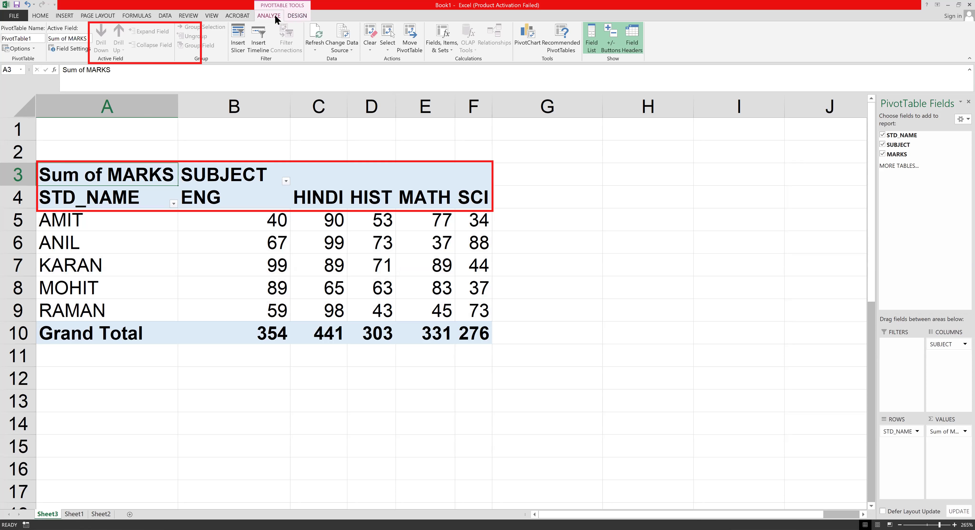
click(298, 17)
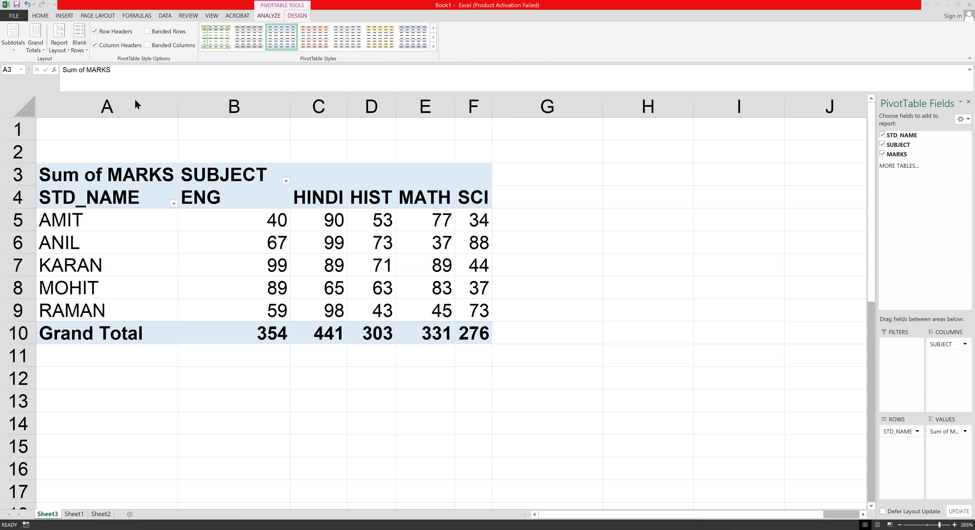
Switch to Sheet1 and select the SPARKLINES heading in cell D1
click(61, 15)
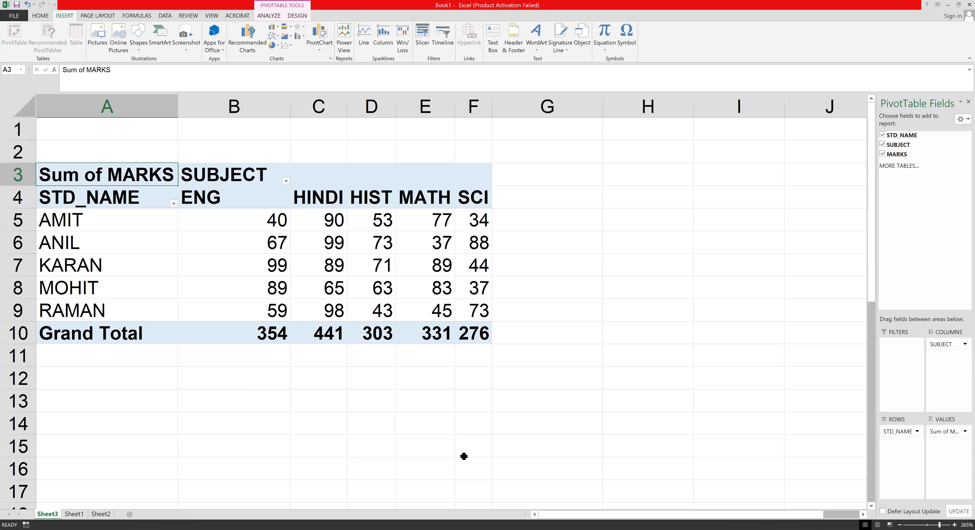
key(ctrl+Page_Down)
click(307, 122)
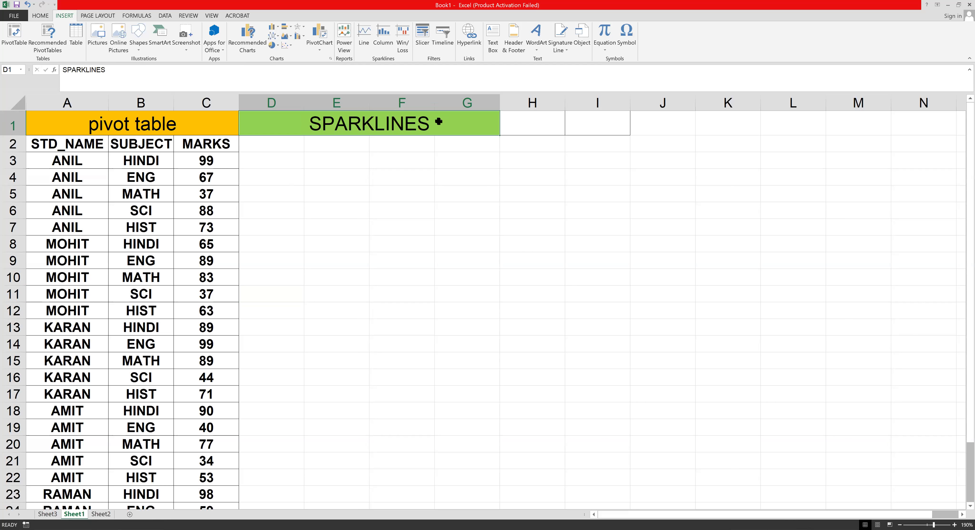
key(alt+Tab)
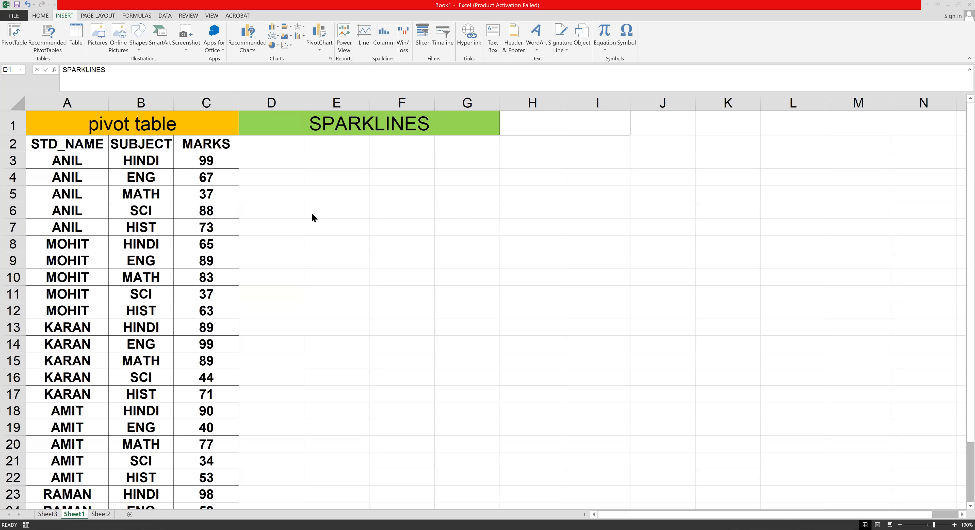
key(alt+Tab)
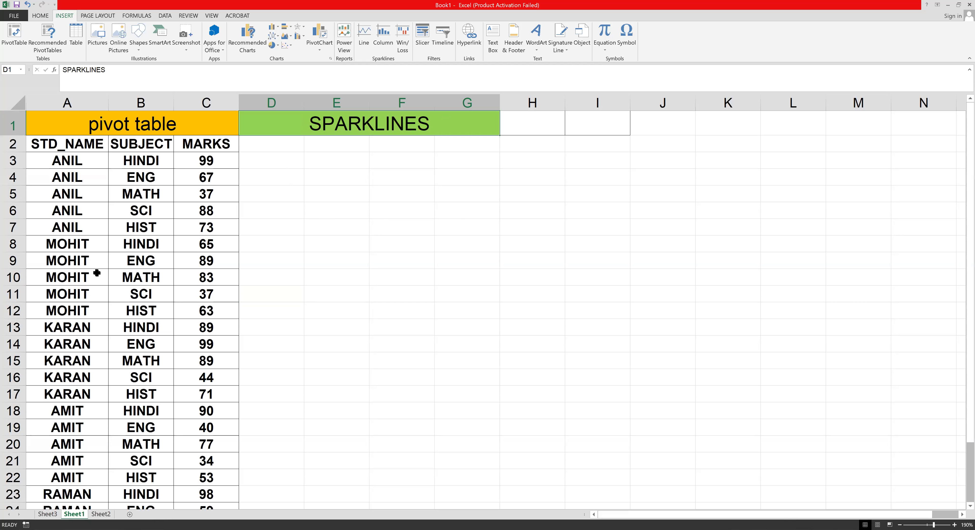
Select cell D3 beside the first mark and start creating a Line sparkline there
drag(203, 160, 184, 320)
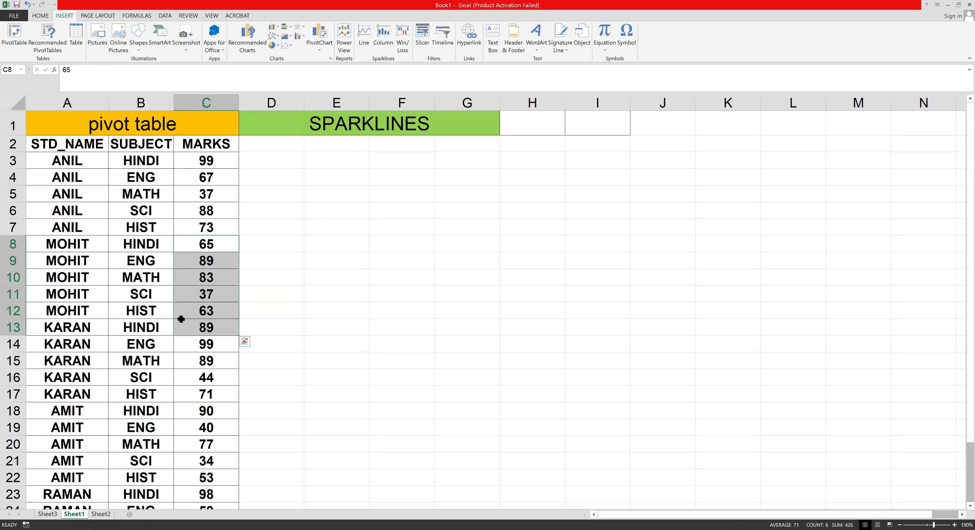
click(270, 260)
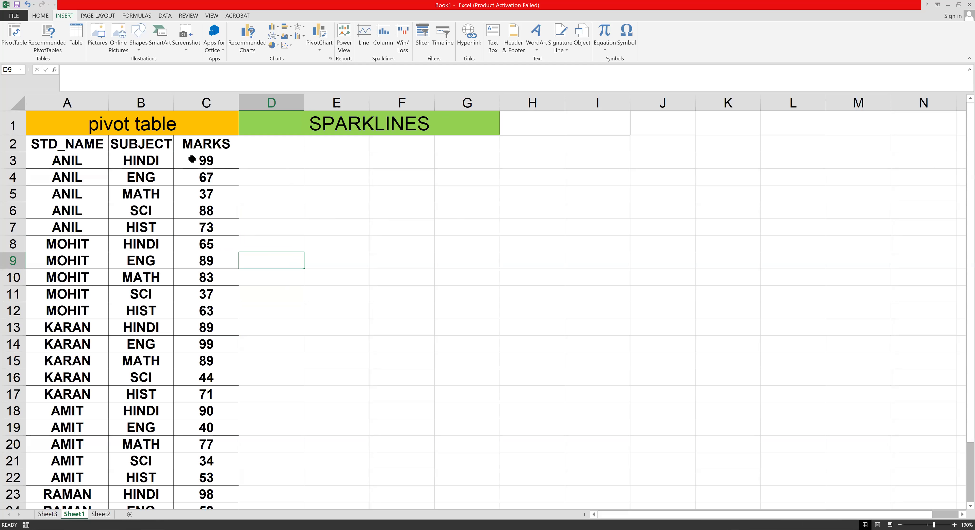
click(262, 163)
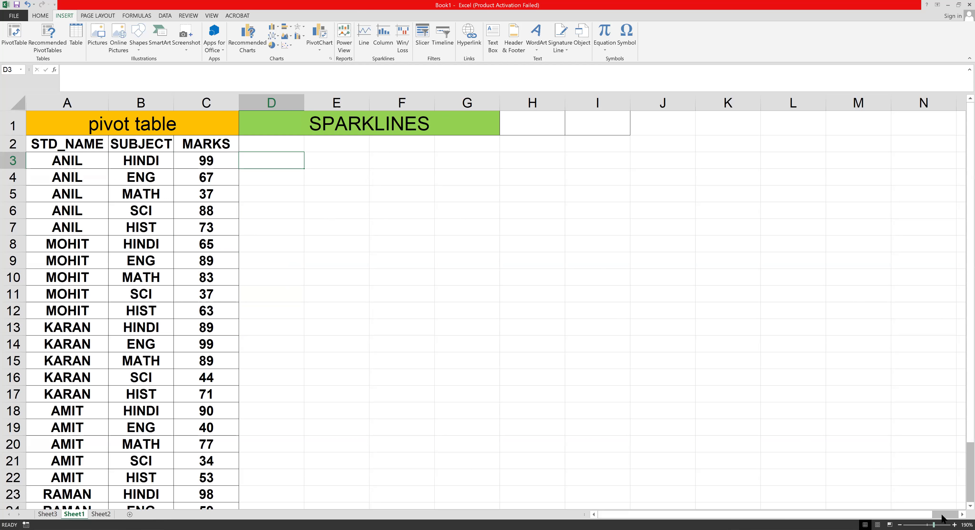
scroll(941, 519, up, 6)
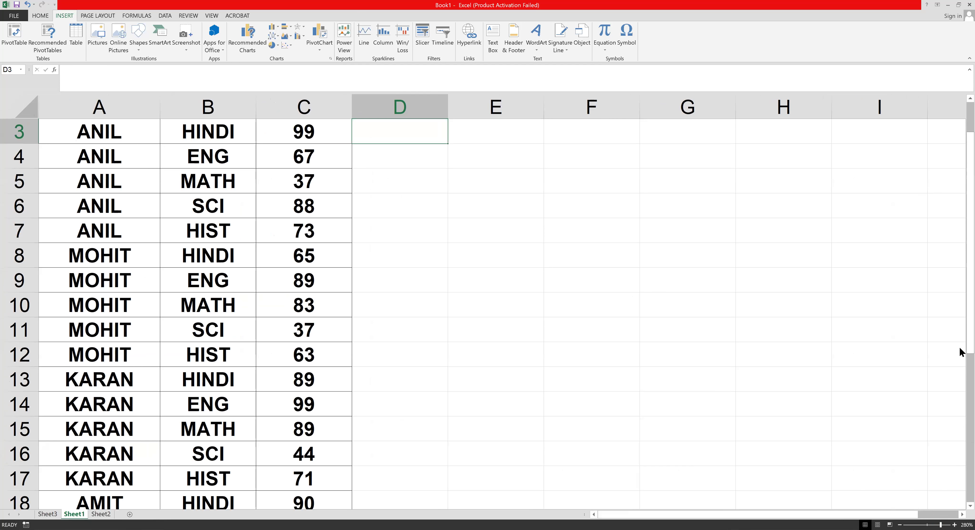
scroll(960, 333, up, 2)
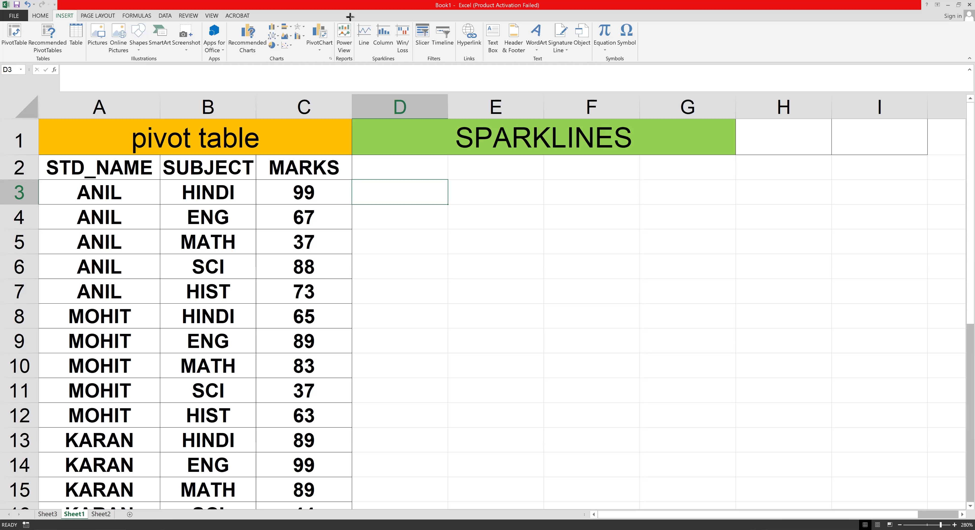
mouse_move(355, 19)
mouse_down()
mouse_move(426, 61)
mouse_move(415, 60)
mouse_up()
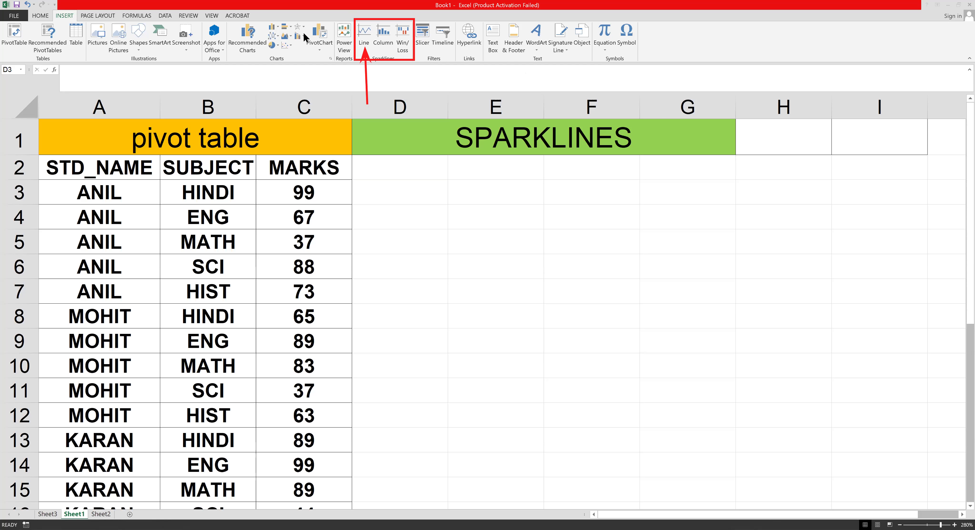
click(365, 29)
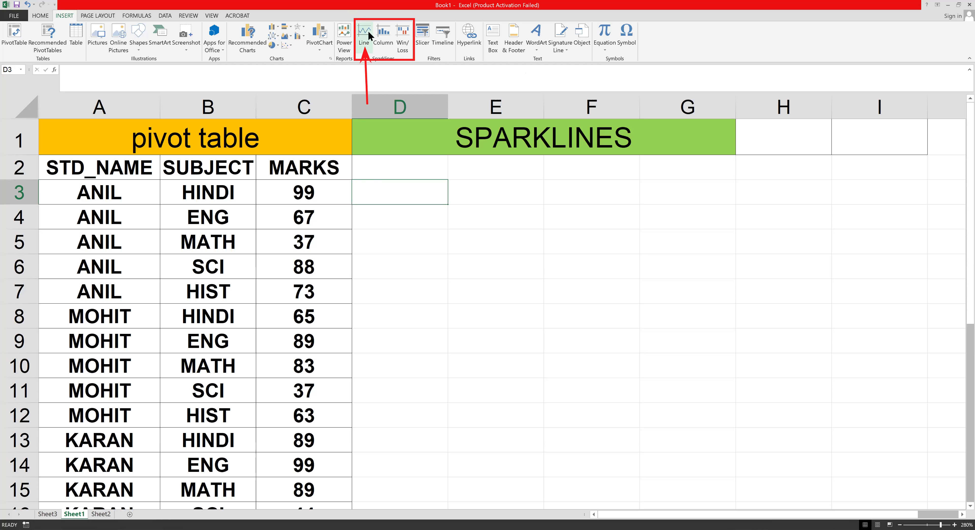
click(367, 30)
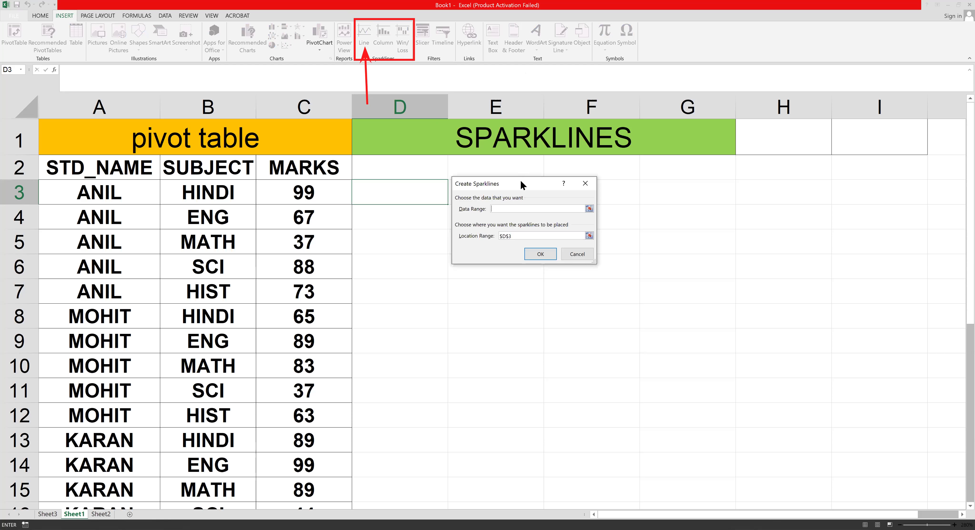
Set the sparkline's data range to C3:C7, covering the first student's five marks
drag(521, 185, 505, 197)
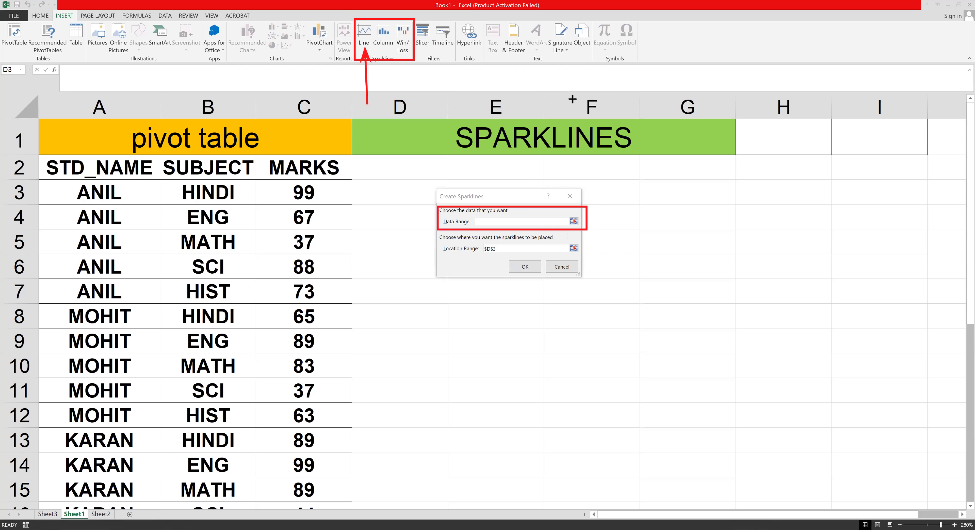
click(479, 222)
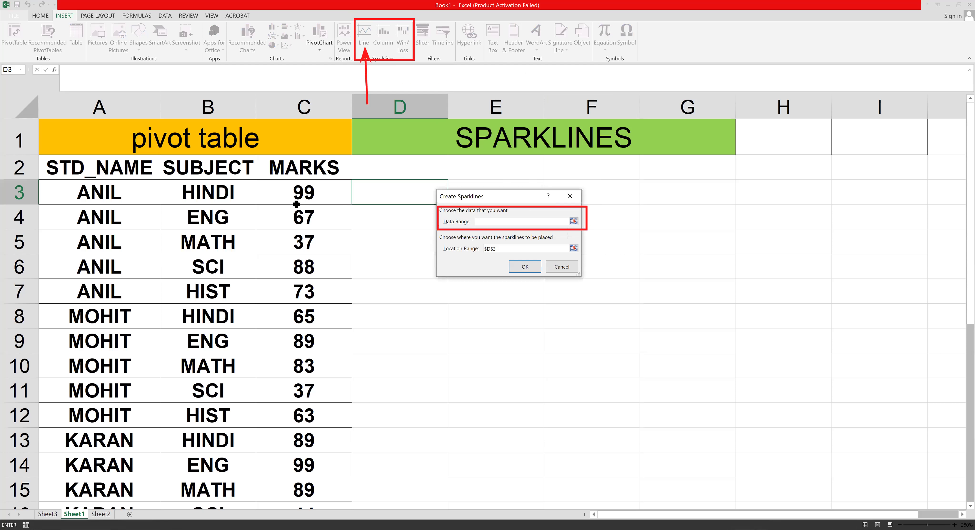
click(295, 192)
drag(295, 192, 303, 267)
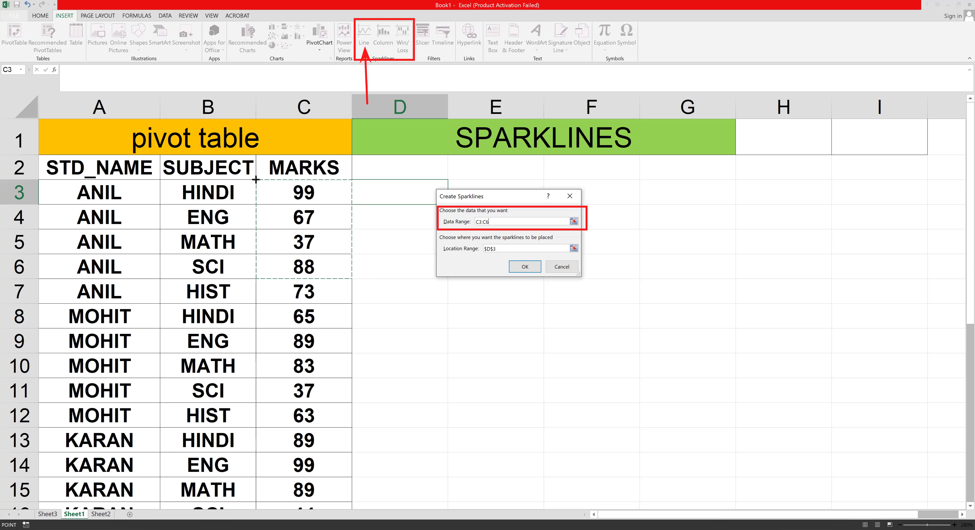
mouse_move(262, 183)
mouse_down()
mouse_move(292, 235)
mouse_move(342, 272)
mouse_move(350, 302)
mouse_up()
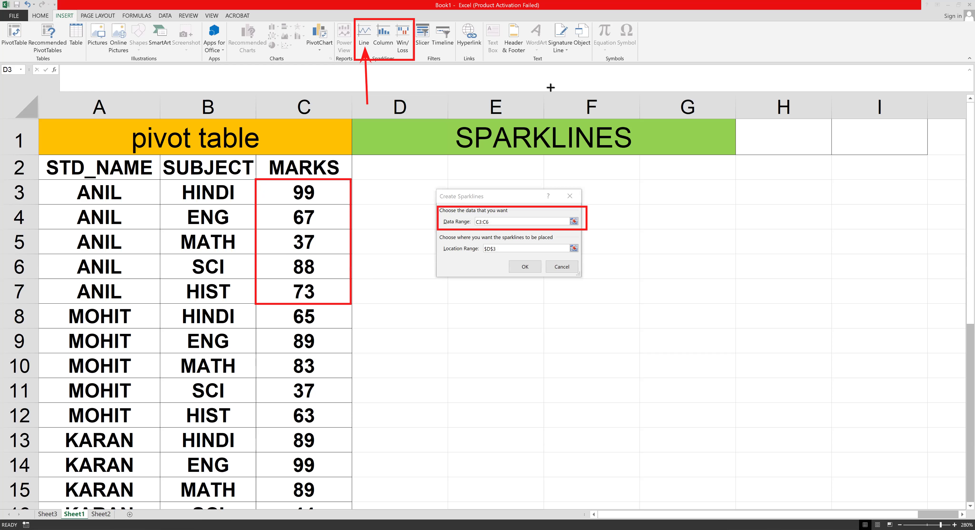
key(Escape)
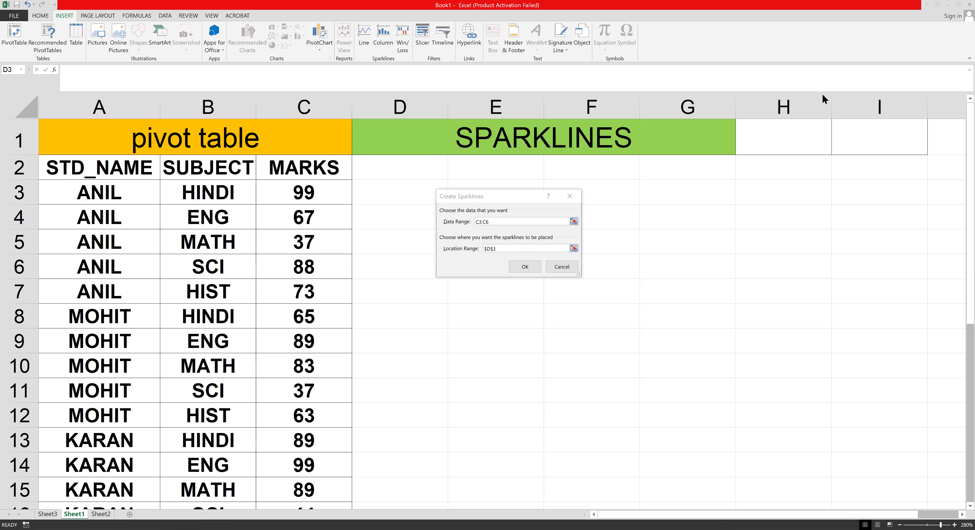
click(492, 222)
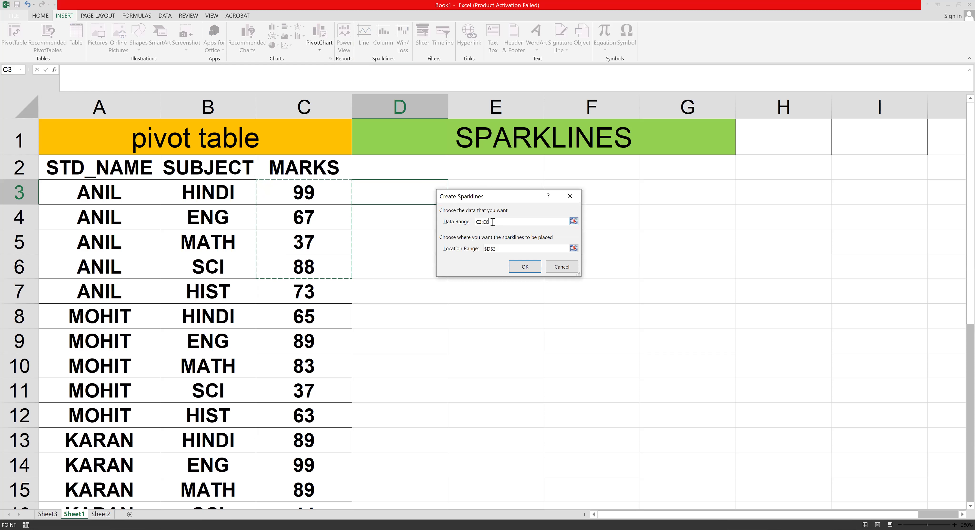
key(BackSpace)
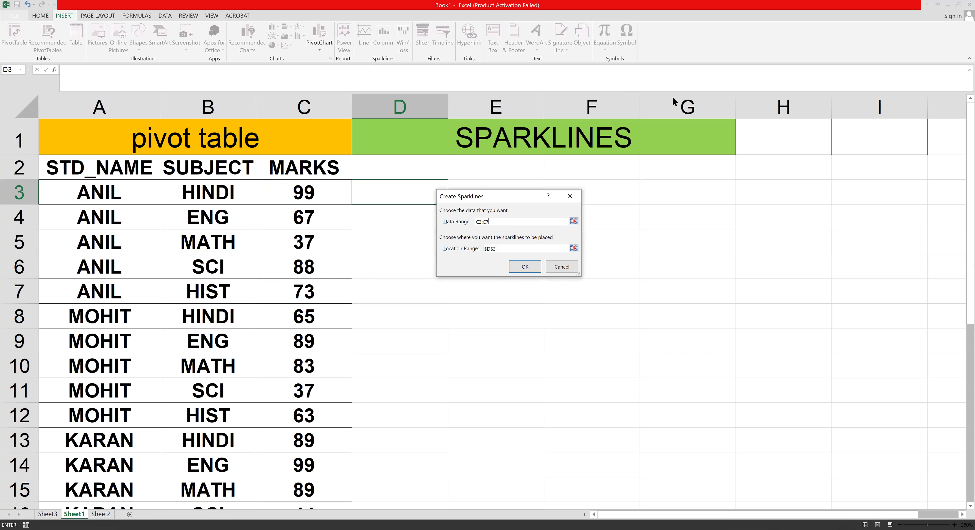
Create the Line sparkline with $D$3 as its location range
mouse_move(434, 232)
mouse_down()
mouse_move(496, 251)
mouse_move(582, 255)
mouse_up()
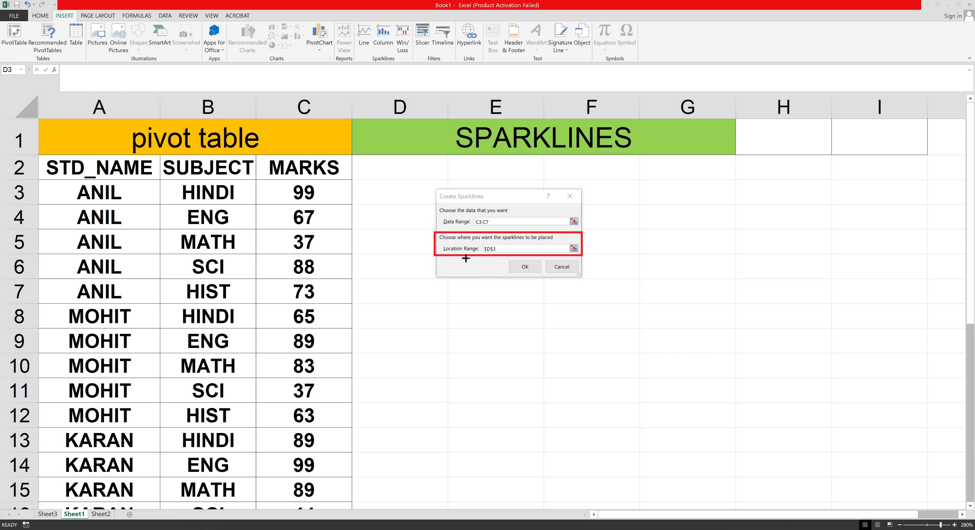
click(835, 89)
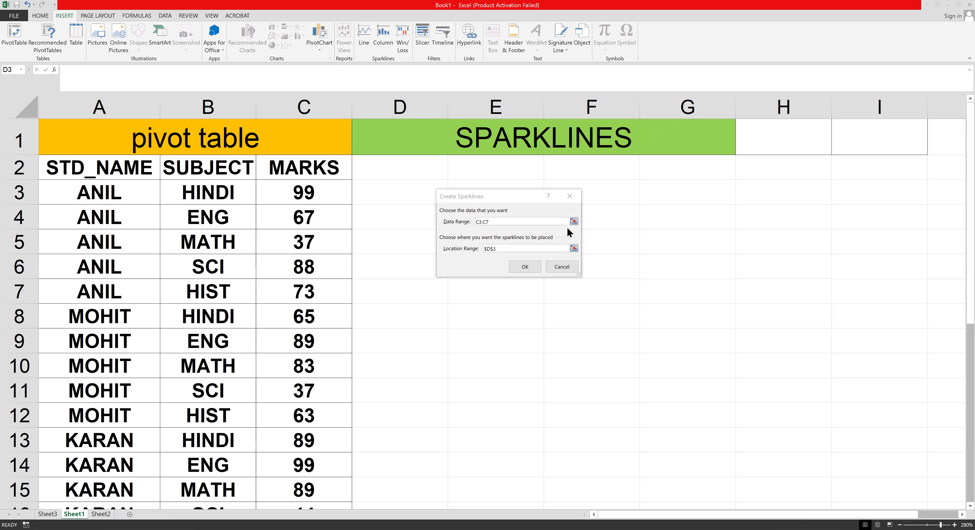
click(525, 266)
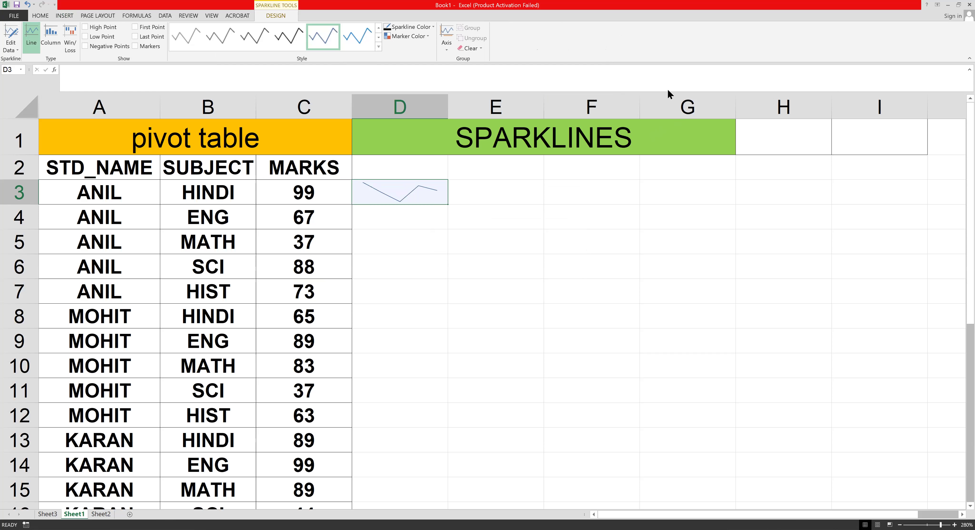
click(371, 11)
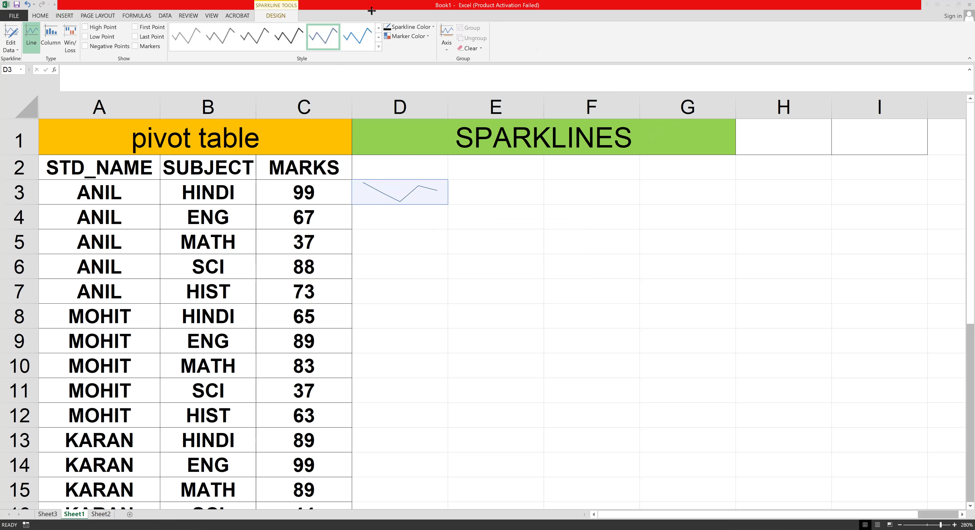
Colour the D3 sparkline's high point marker red and its low point marker green
drag(371, 10, 439, 57)
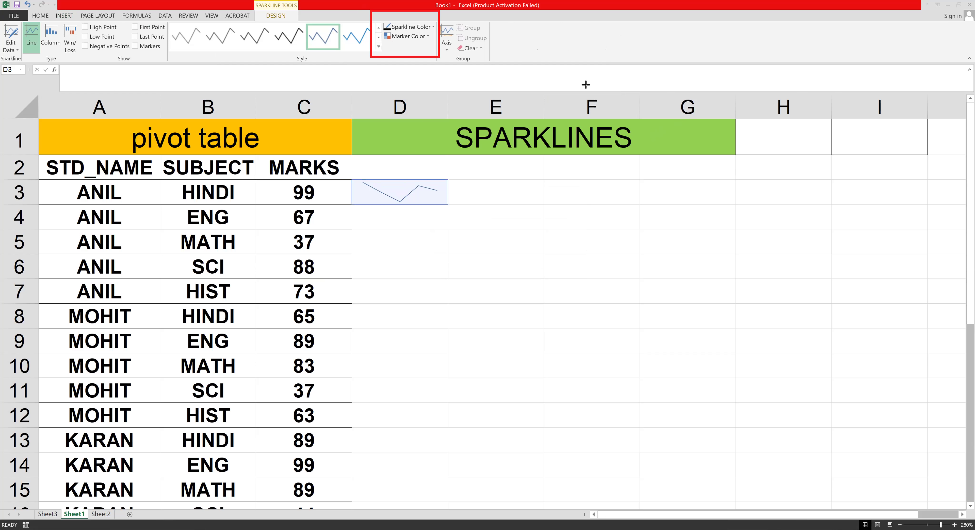
click(426, 33)
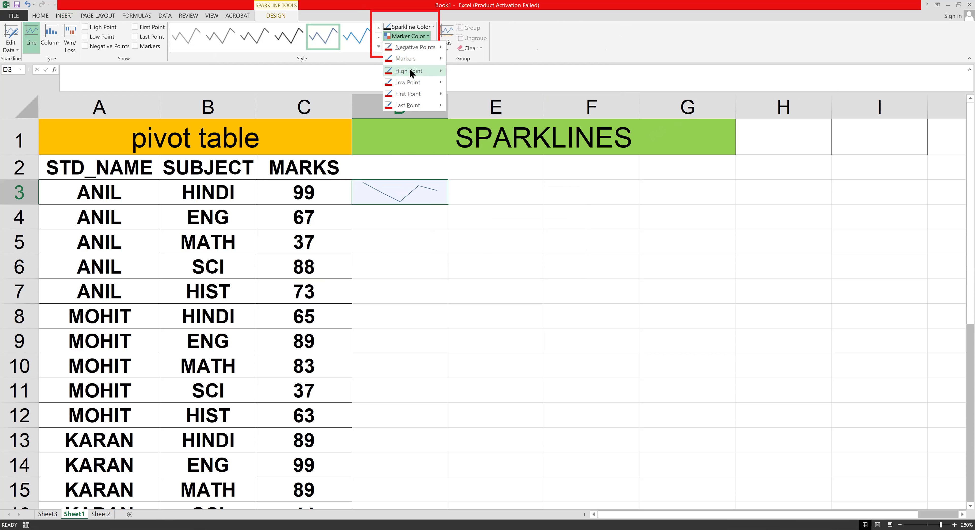
mouse_move(411, 72)
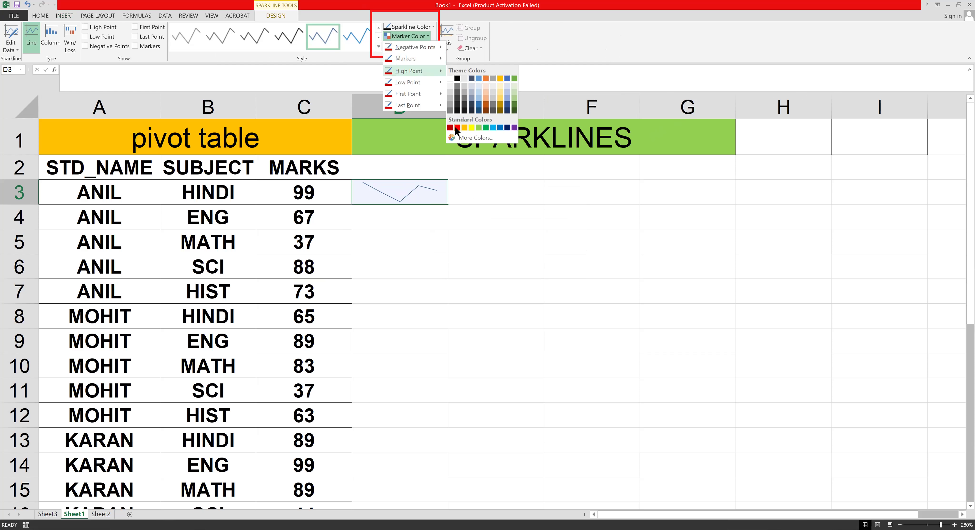
click(458, 128)
click(409, 36)
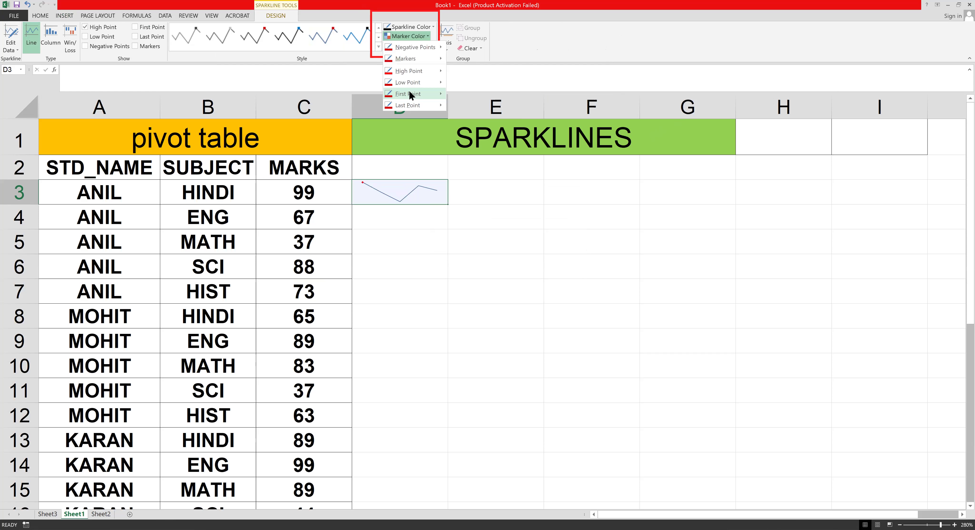
mouse_move(411, 82)
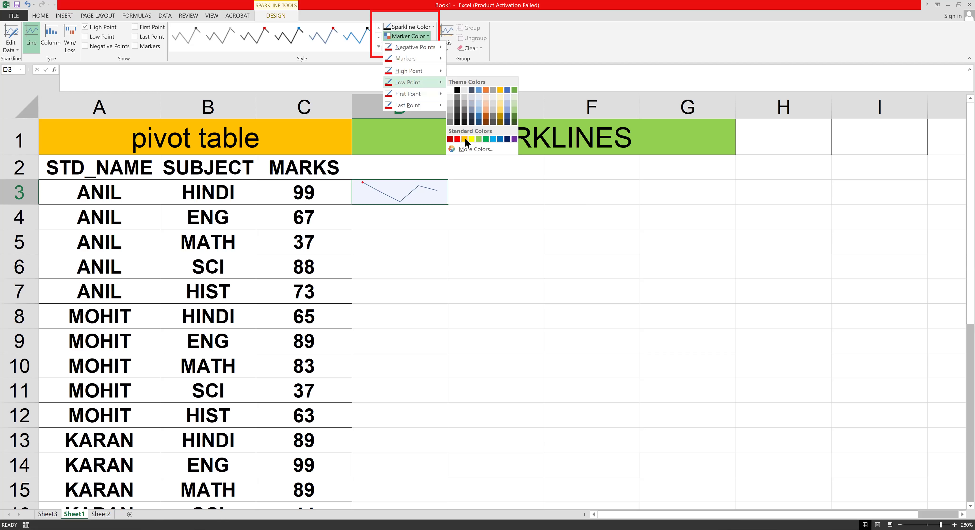
click(487, 139)
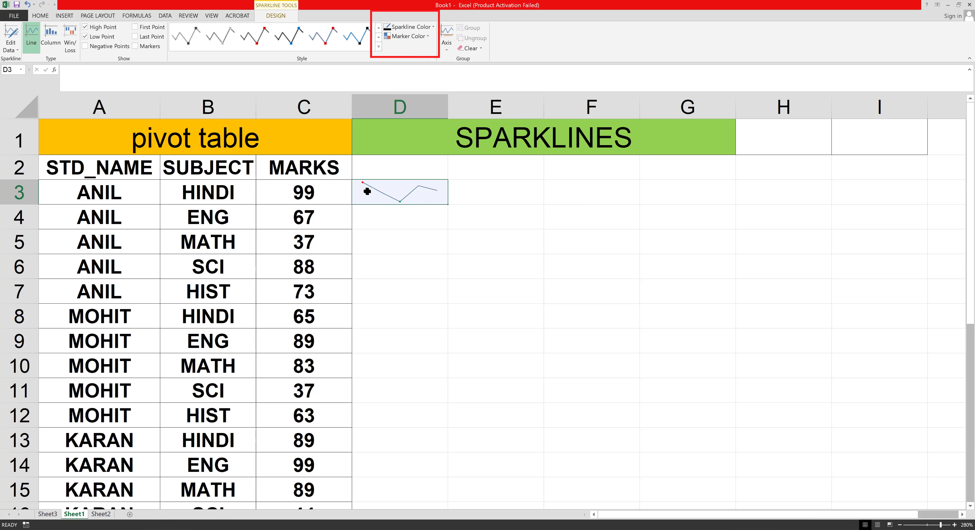
Merge and center cells D3:F7 to enlarge the sparkline across them
mouse_move(363, 190)
mouse_down()
mouse_move(507, 224)
mouse_move(526, 235)
mouse_move(539, 282)
mouse_move(557, 281)
mouse_up()
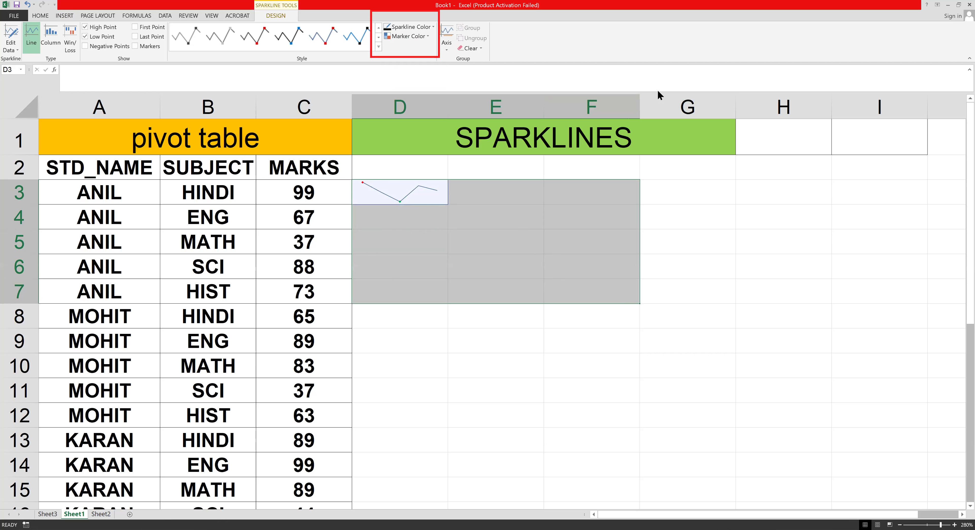
drag(20, 7, 54, 24)
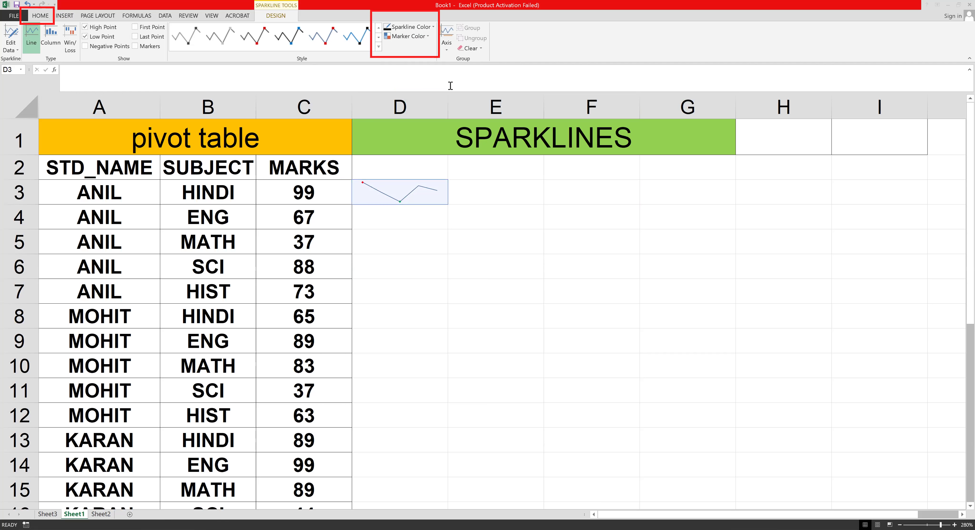
click(39, 17)
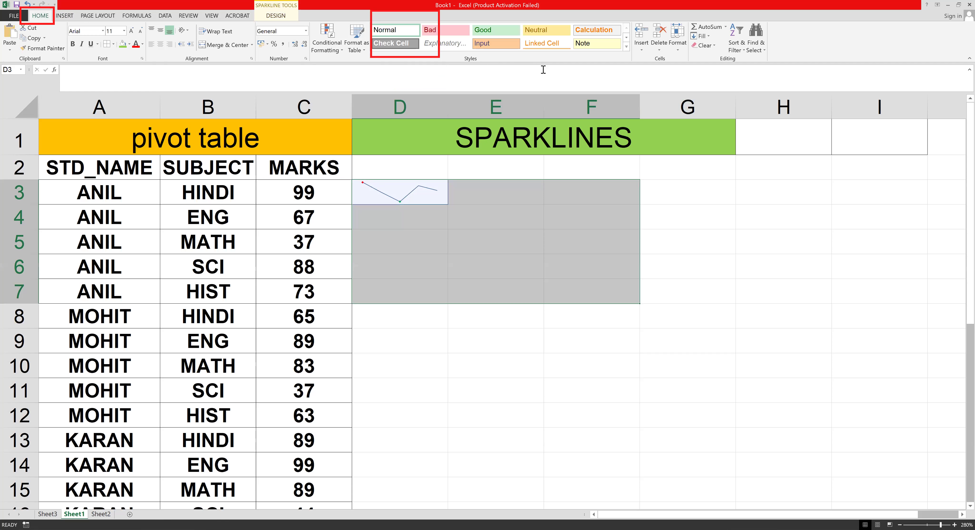
drag(193, 36, 258, 57)
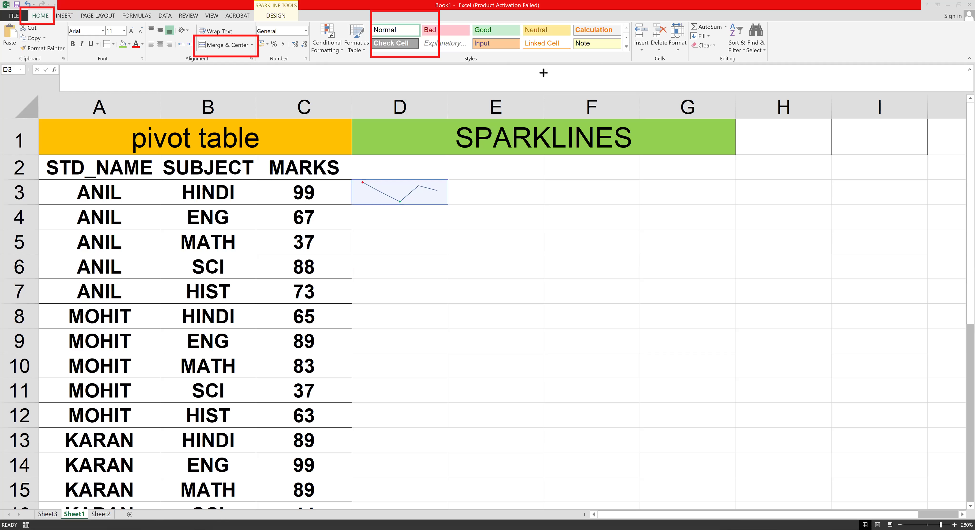
click(214, 44)
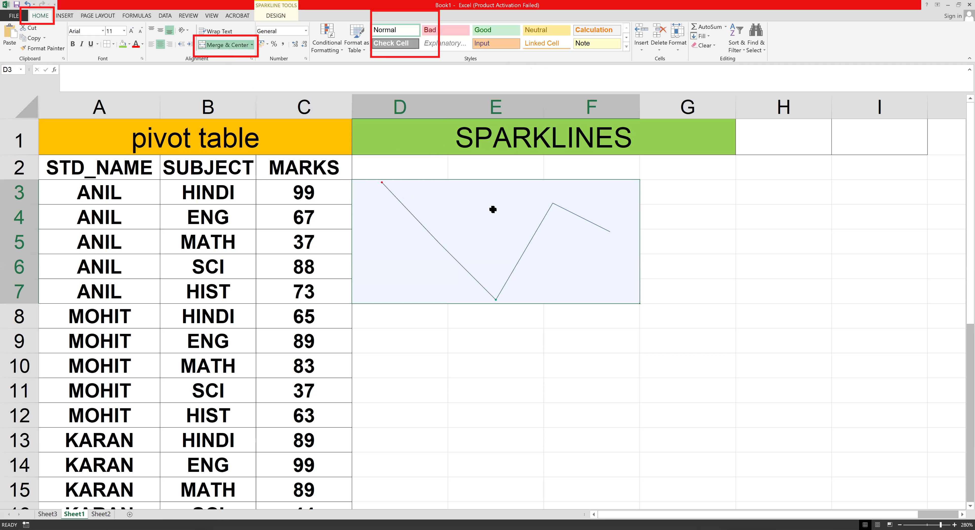
drag(443, 329, 442, 318)
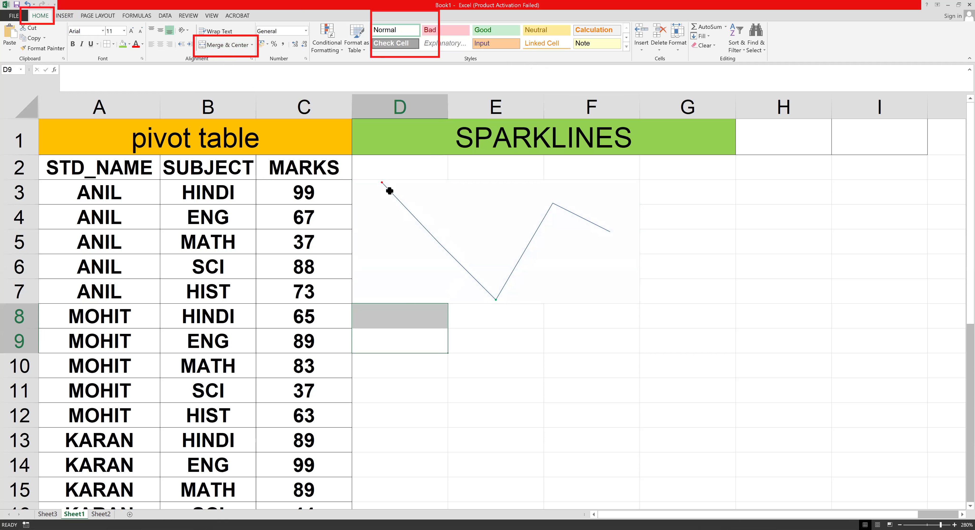
click(428, 210)
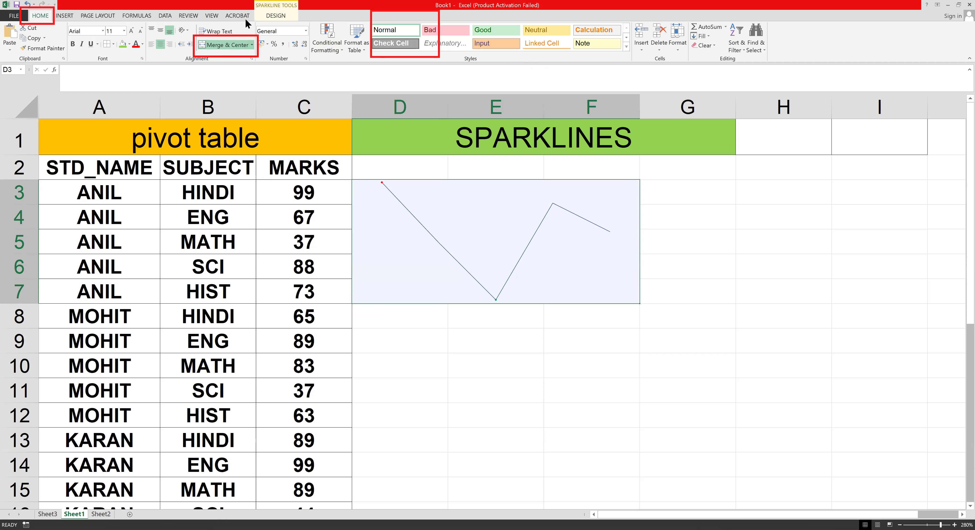
click(269, 17)
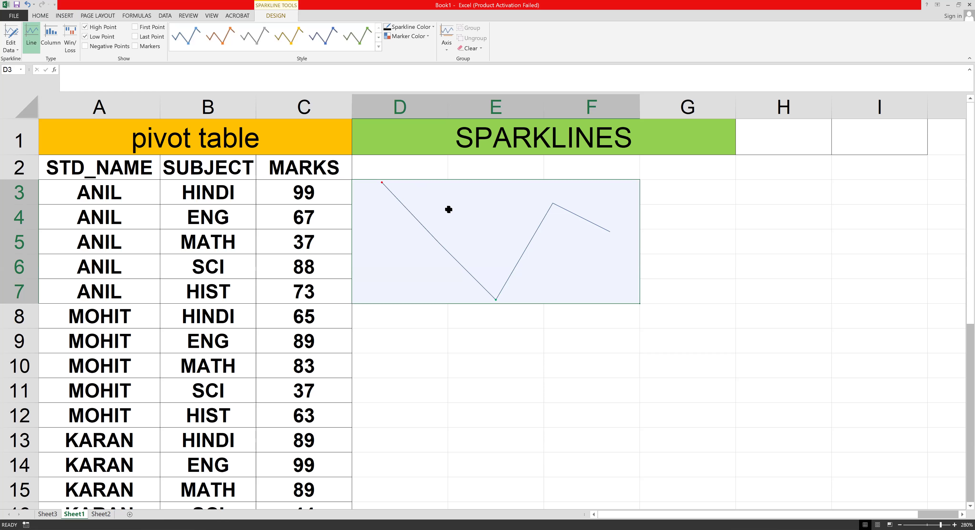
click(425, 346)
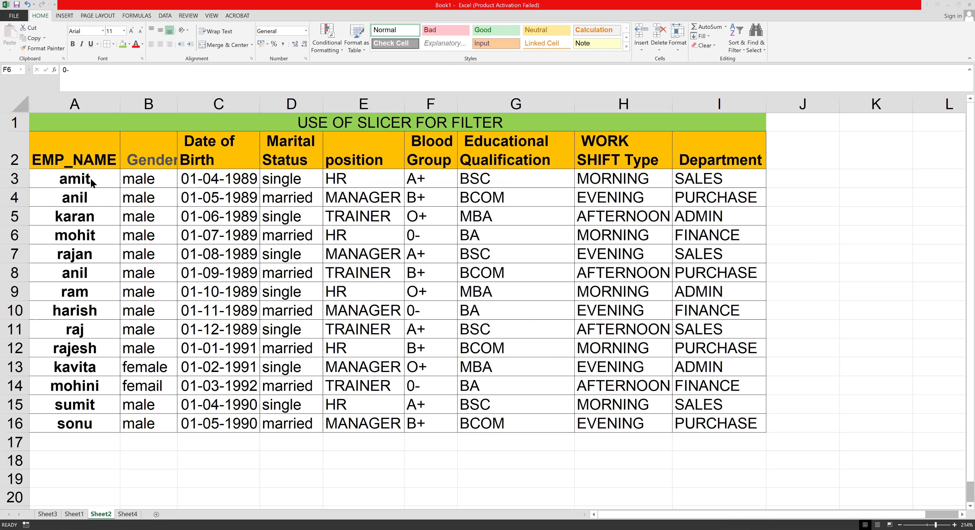
Convert the employee data range A2:I16 on Sheet2 into a table with headers
drag(65, 145, 712, 423)
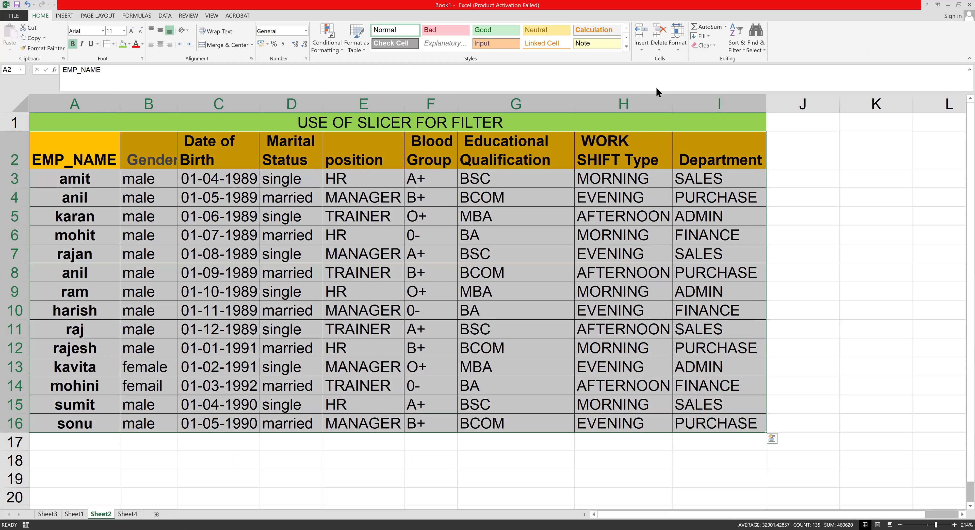
drag(17, 110, 60, 19)
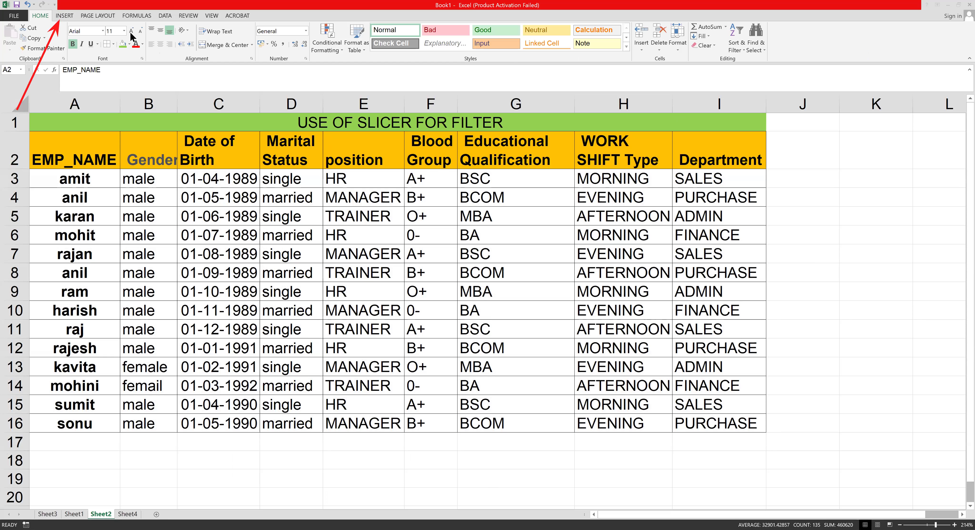
key(ctrl+a)
click(61, 17)
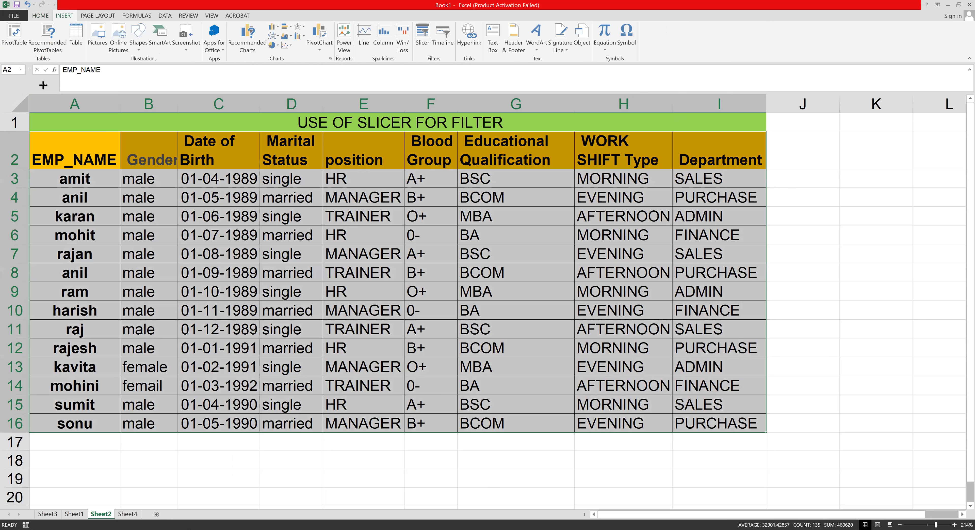
click(80, 42)
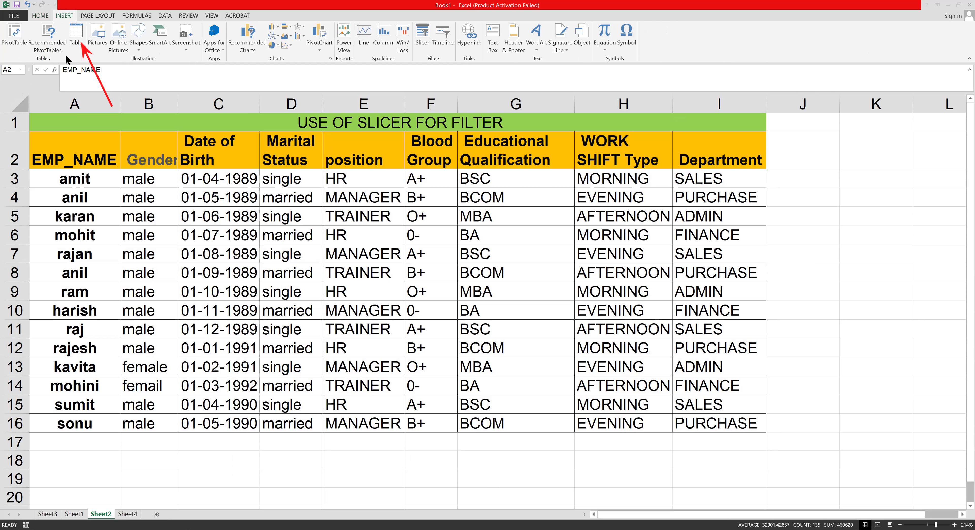
click(76, 34)
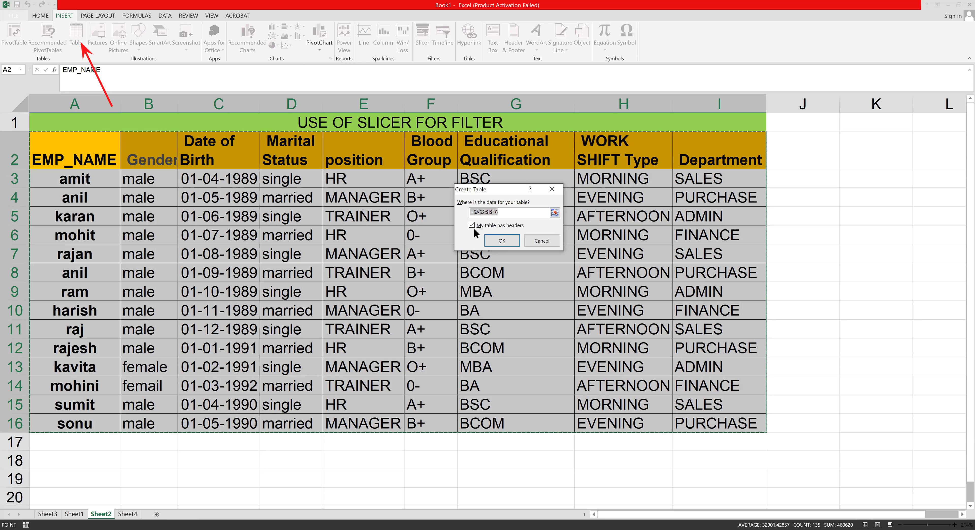
click(510, 238)
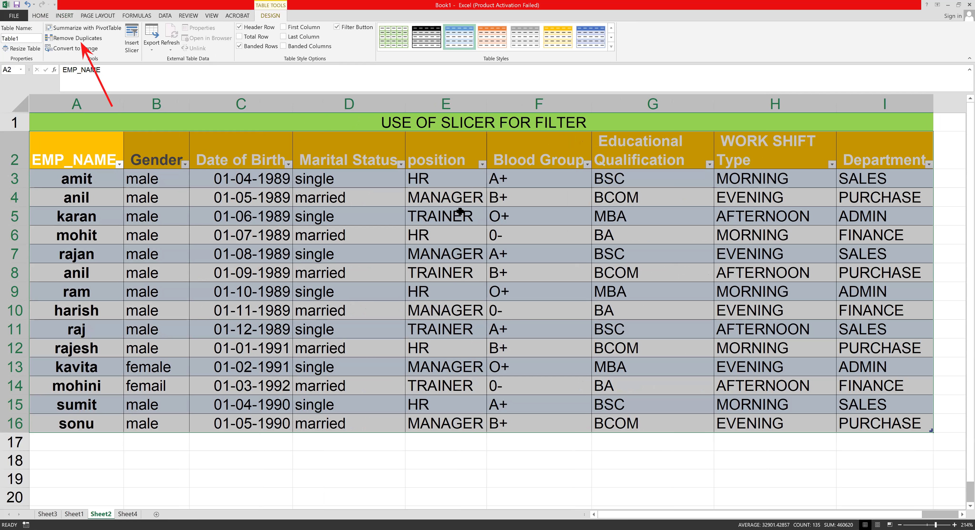
click(473, 130)
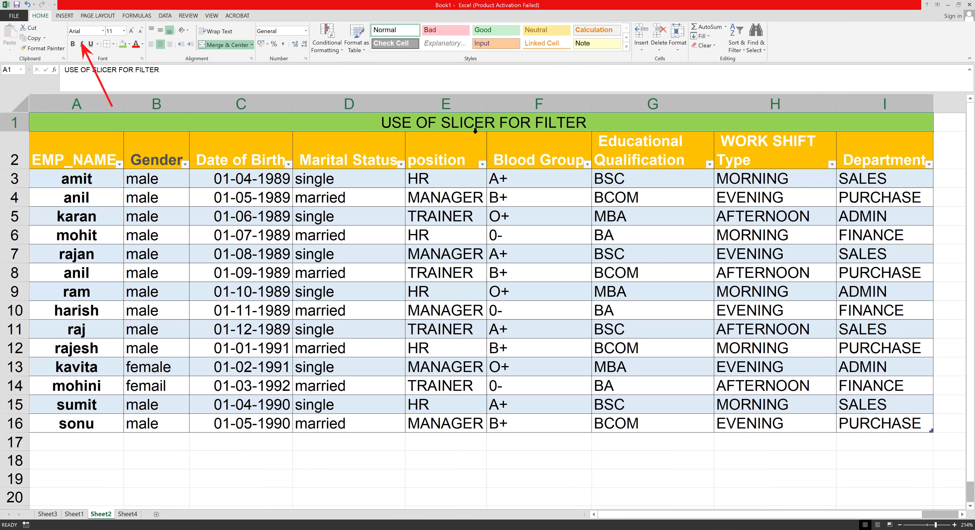
Insert slicers for all nine fields of the employee table, from EMP_NAME through Department
drag(78, 149, 863, 419)
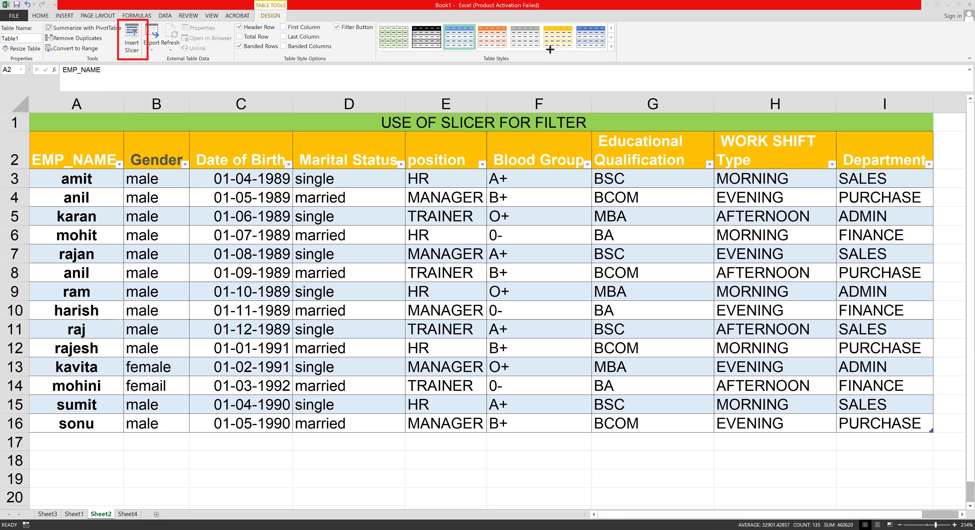
click(129, 33)
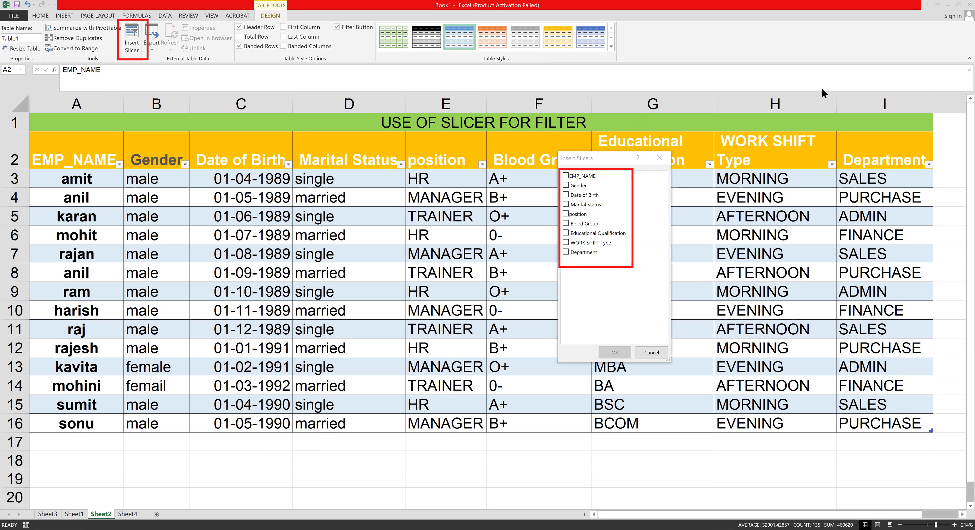
click(566, 176)
click(566, 186)
click(566, 194)
click(566, 204)
click(566, 214)
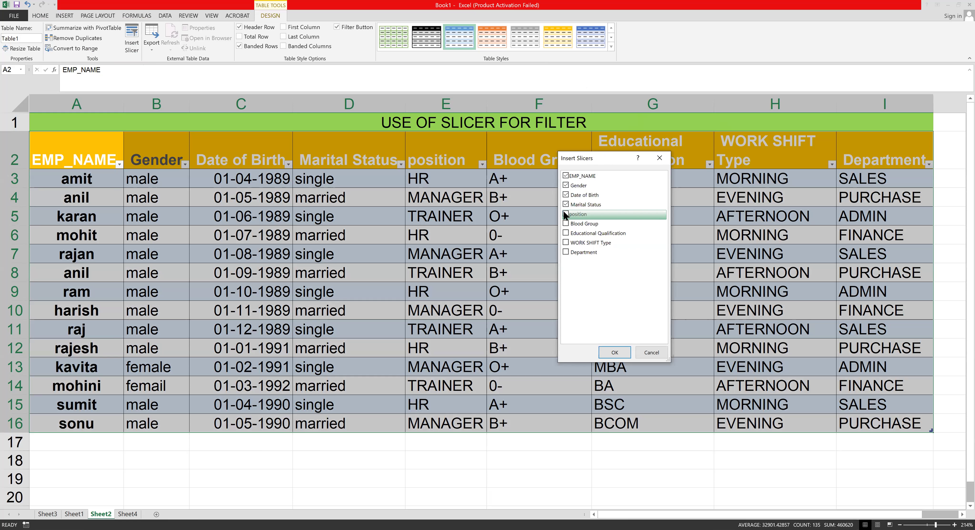
click(566, 223)
click(566, 233)
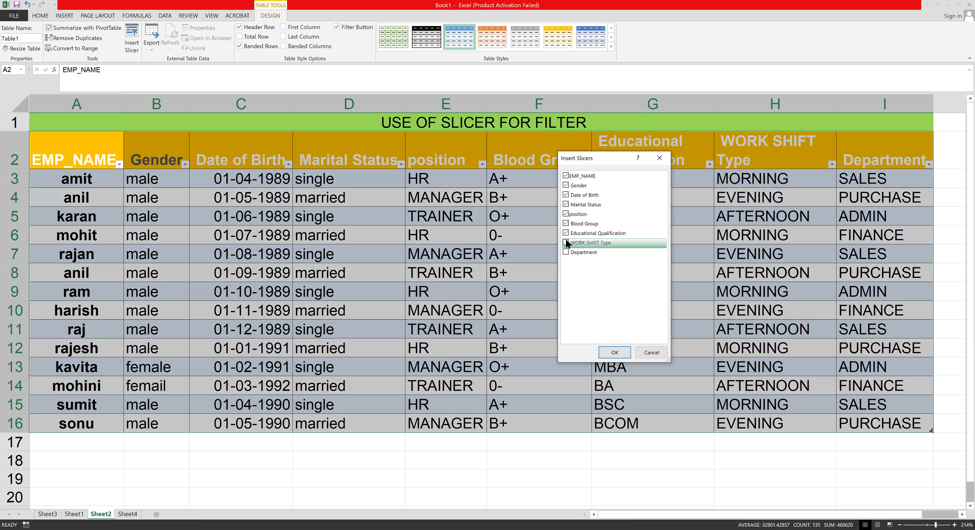
click(566, 242)
click(566, 252)
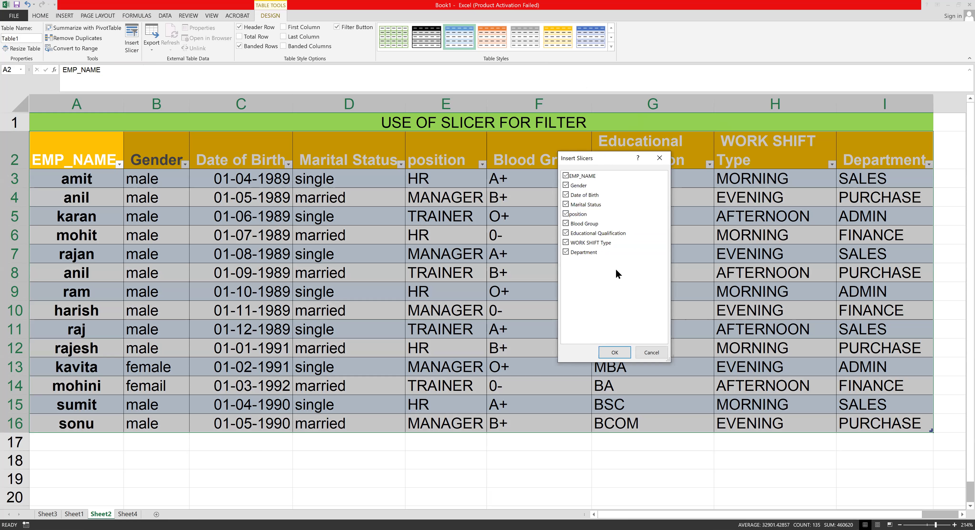
click(615, 353)
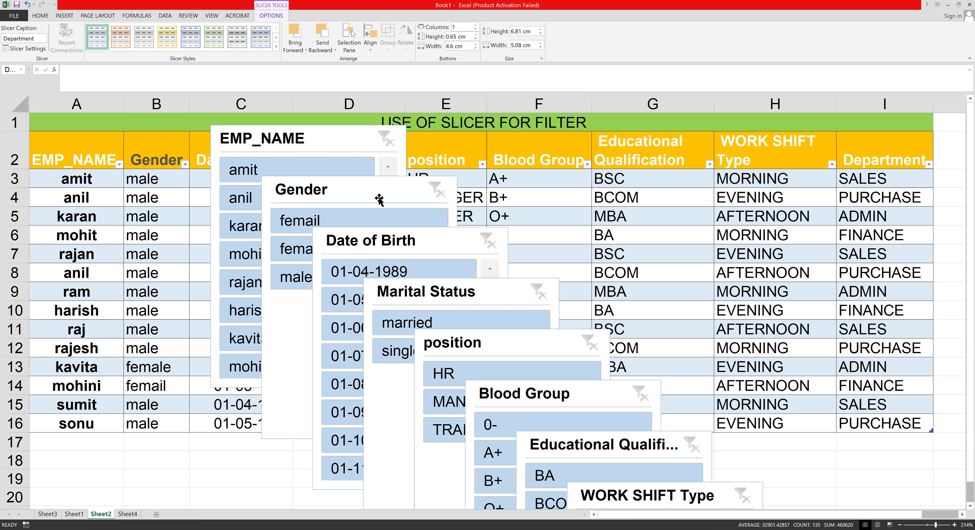
Move the Gender slicer over the WORK SHIFT Type and Department columns, and try its male filter before clearing it
drag(378, 199, 864, 187)
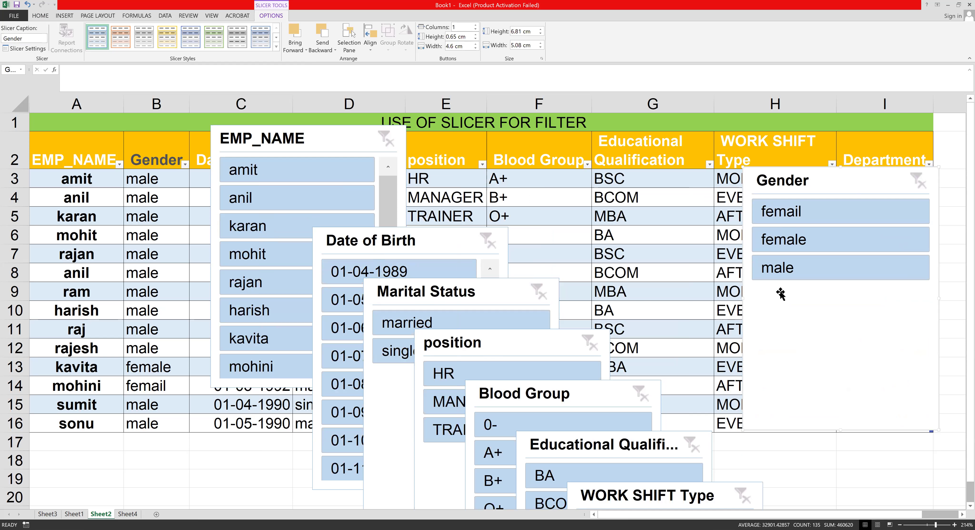
click(778, 271)
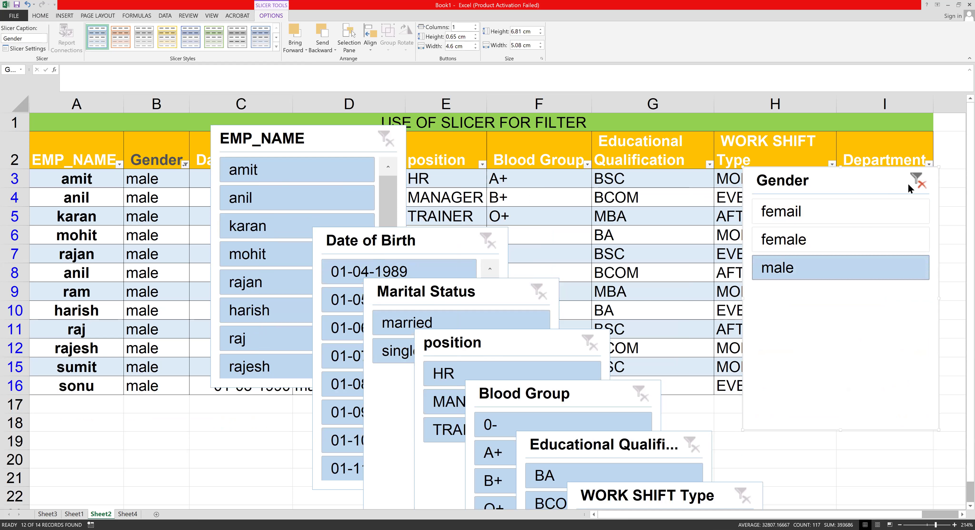
click(918, 180)
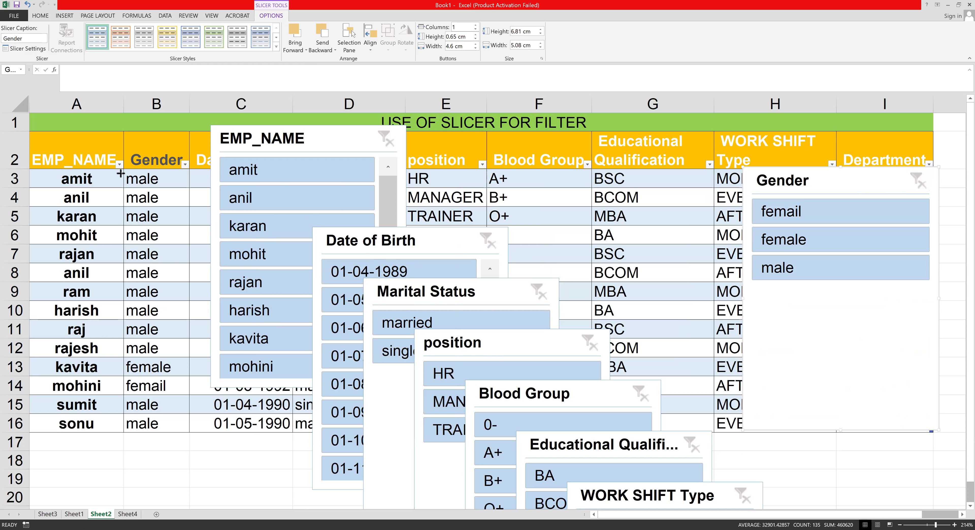
Filter the employee table to male records with the Gender slicer
mouse_move(120, 172)
mouse_down()
mouse_move(172, 293)
mouse_move(174, 415)
mouse_move(191, 435)
mouse_up()
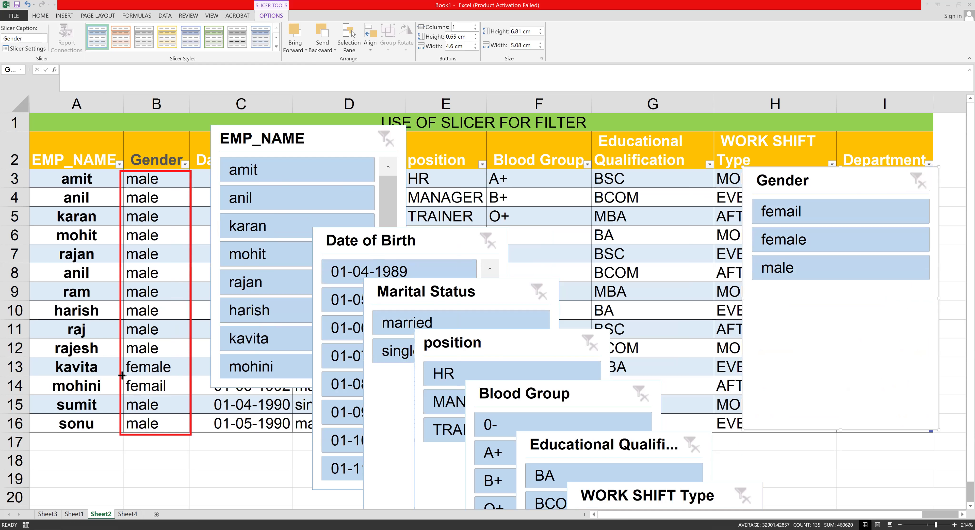
drag(122, 375, 178, 397)
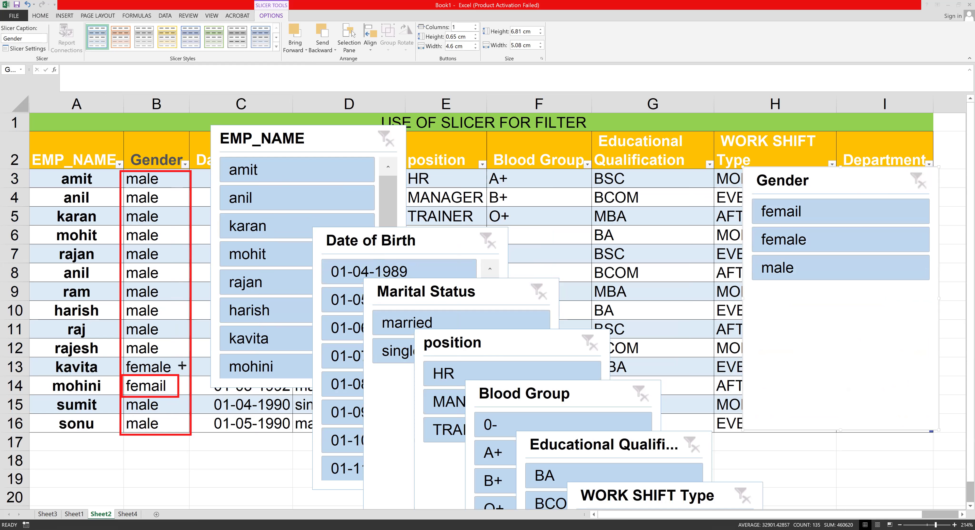
key(e)
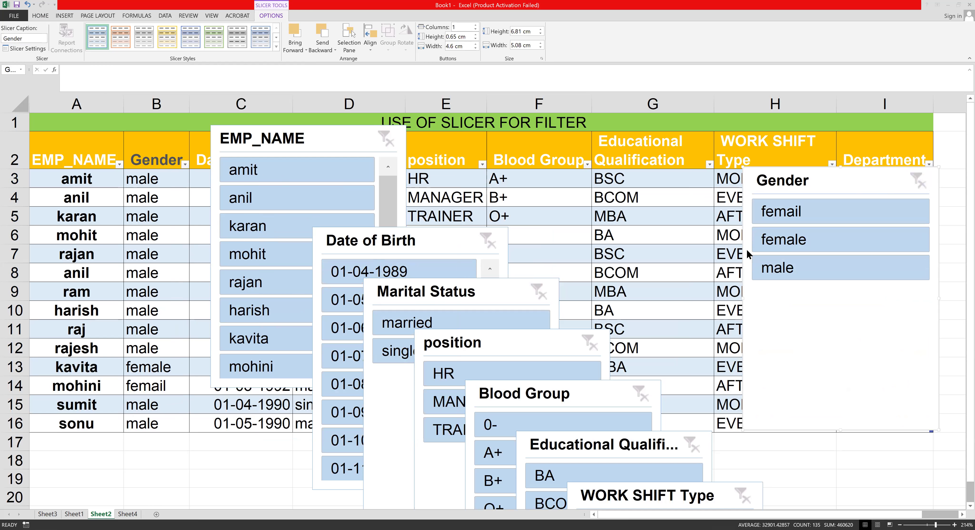
click(779, 272)
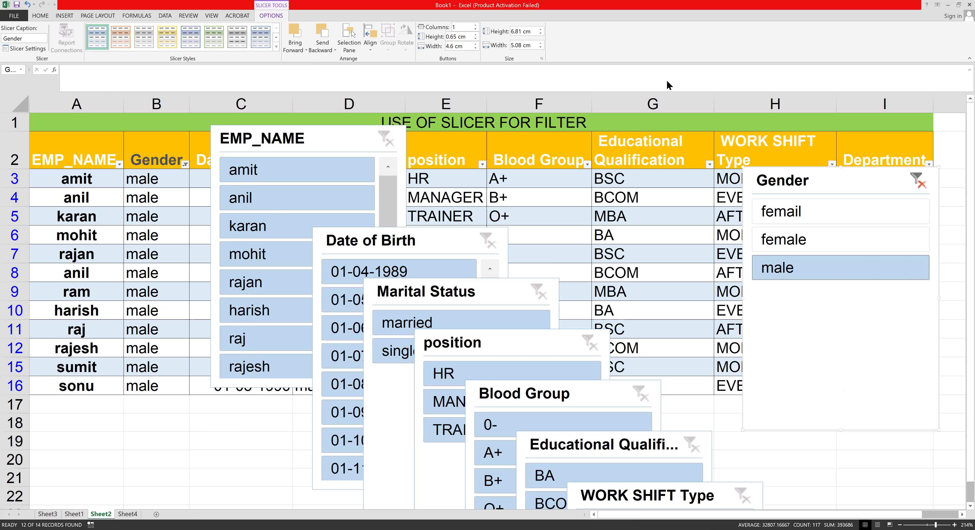
Move the Educational Qualification slicer over the Gender slicer, and spread the EMP_NAME, Date of Birth, Marital Status and position slicers lower down the sheet
mouse_move(120, 170)
mouse_down()
mouse_move(177, 198)
mouse_move(189, 363)
mouse_move(179, 397)
mouse_up()
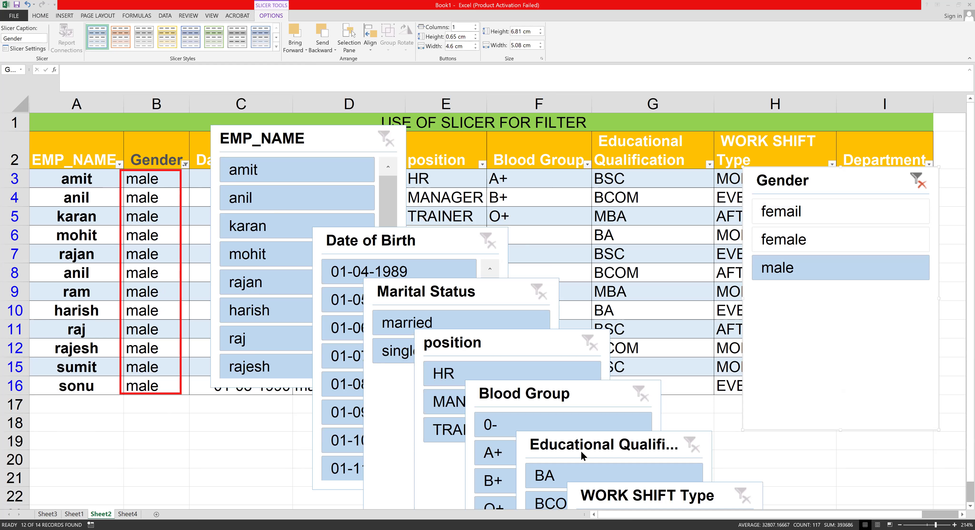
drag(611, 443, 815, 183)
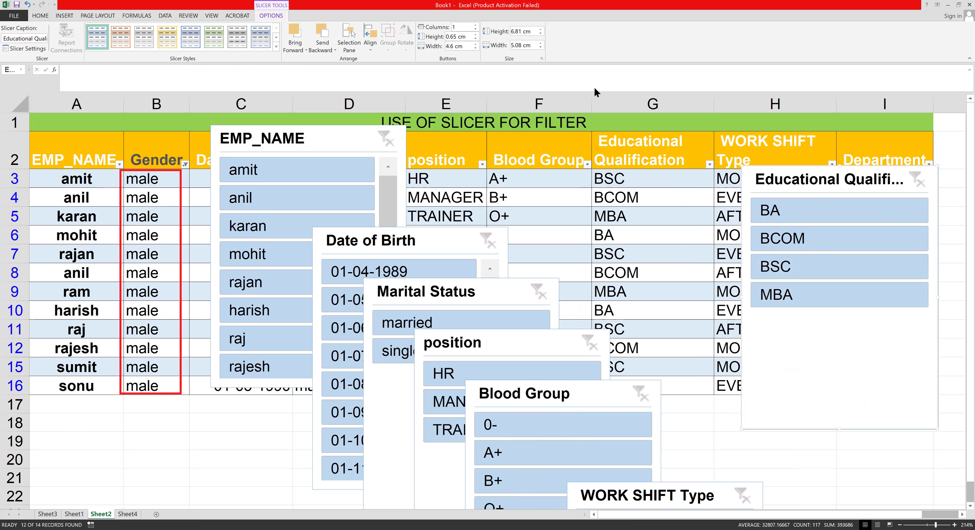
mouse_move(305, 158)
mouse_down()
mouse_move(123, 321)
mouse_move(124, 334)
mouse_up()
drag(439, 245, 276, 360)
drag(424, 304, 338, 382)
drag(459, 354, 514, 402)
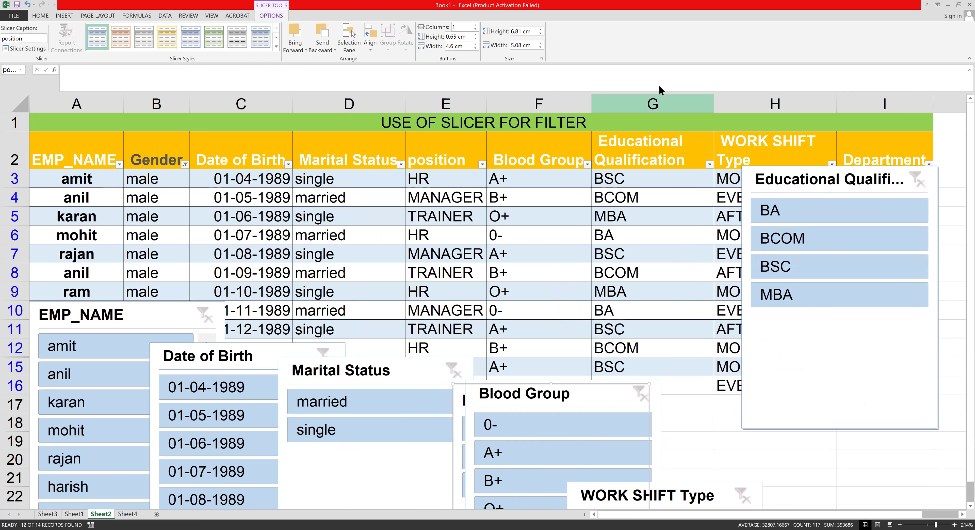
Filter the employee table to MBA records with the Educational Qualification slicer
mouse_move(404, 169)
mouse_down()
mouse_move(480, 324)
mouse_move(479, 351)
mouse_up()
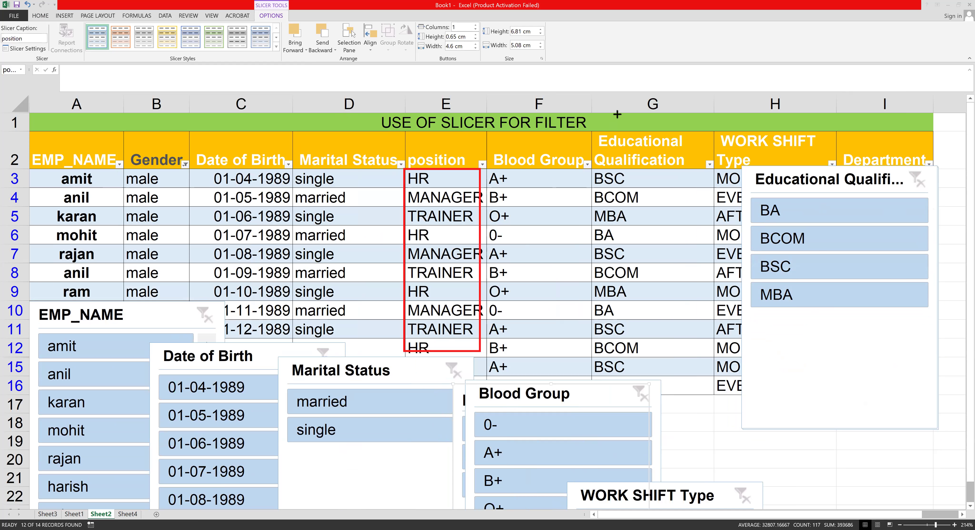
key(Escape)
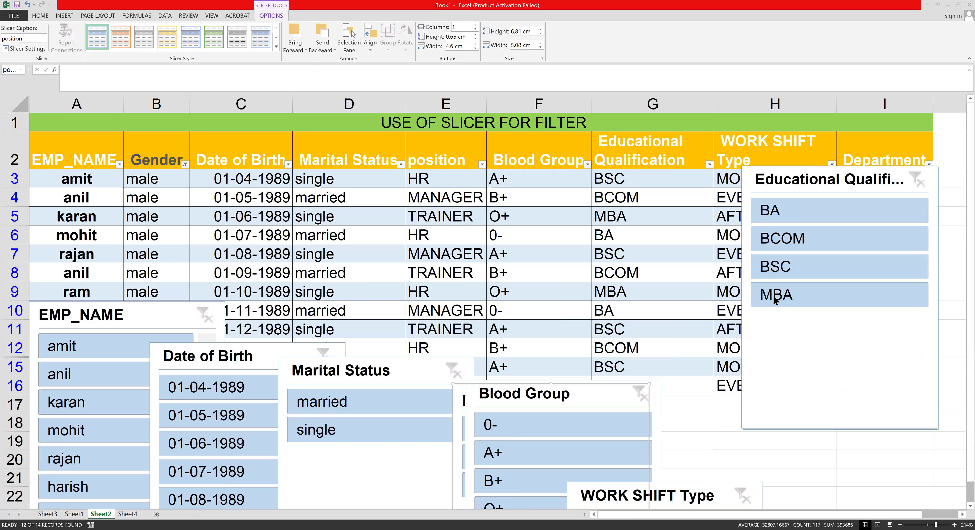
click(790, 293)
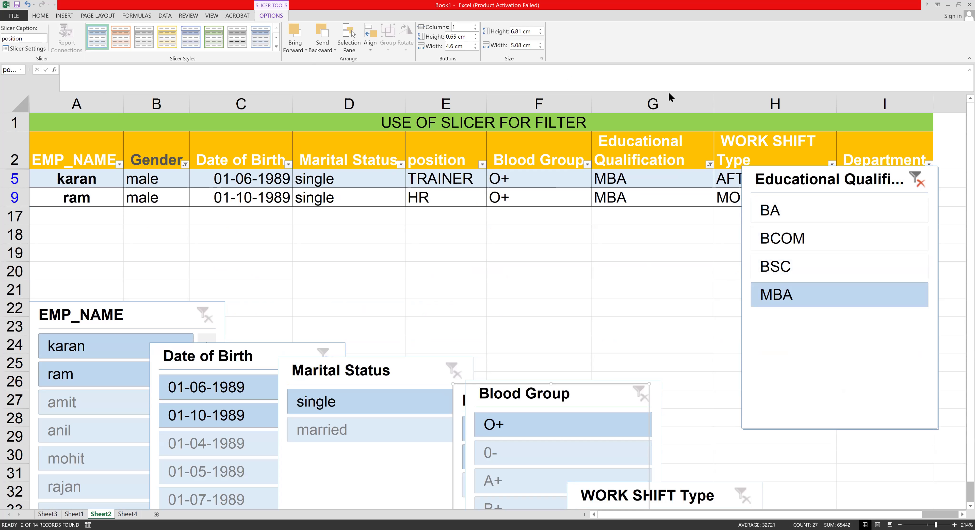
drag(593, 169, 651, 210)
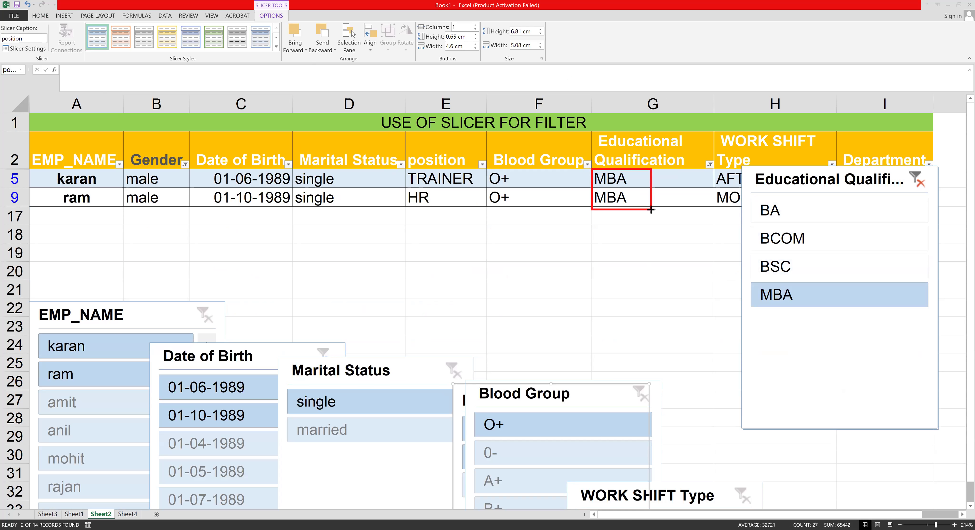
drag(403, 169, 493, 211)
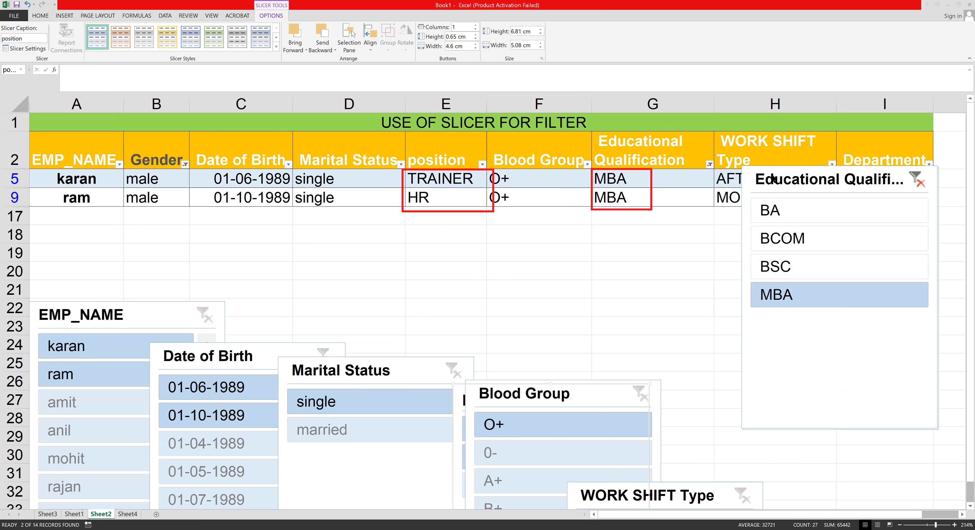
Move the Educational Qualification, Gender, Blood Group and WORK SHIFT Type slicers into the empty area below the filtered rows
drag(763, 180, 740, 301)
drag(818, 181, 861, 269)
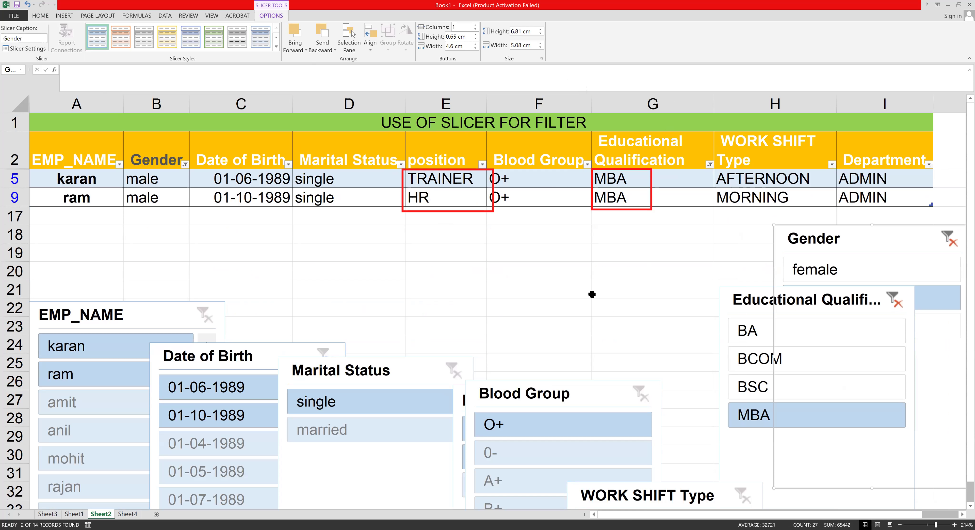
drag(548, 400, 380, 276)
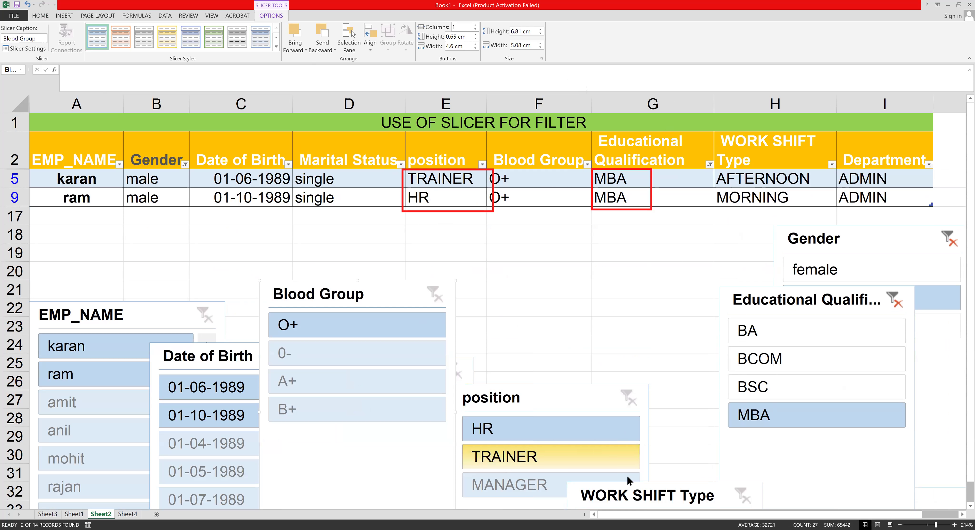
drag(634, 505, 575, 264)
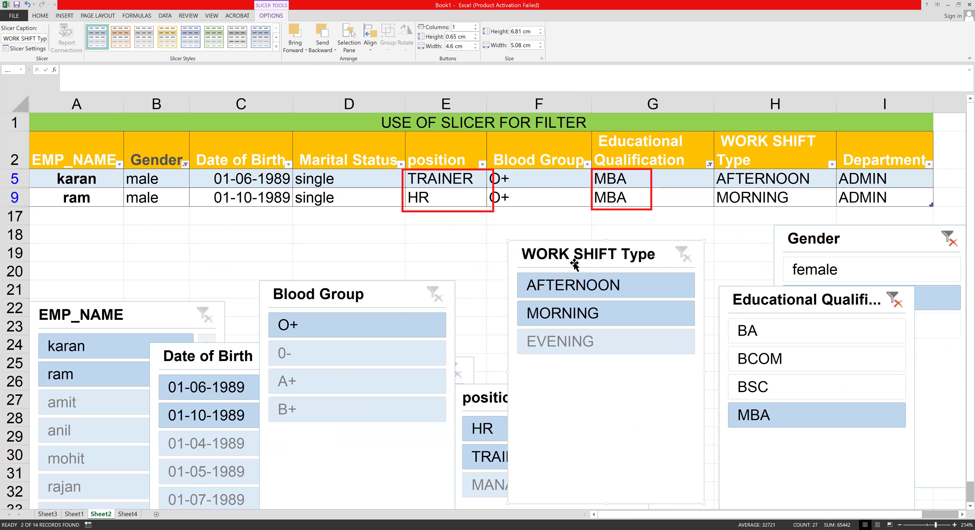
Filter the employee table to the AFTERNOON shift with the WORK SHIFT Type slicer
click(546, 290)
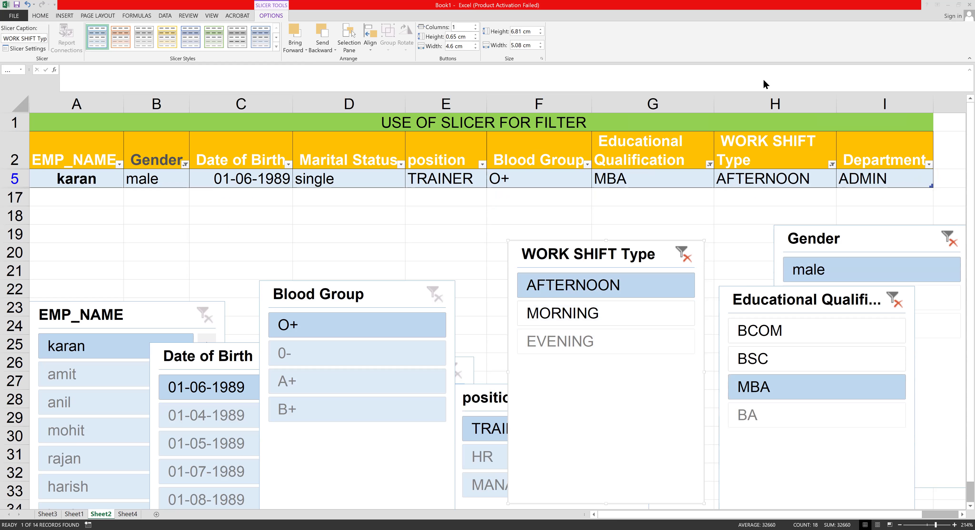
drag(662, 233, 702, 278)
drag(932, 219, 971, 268)
drag(876, 282, 921, 324)
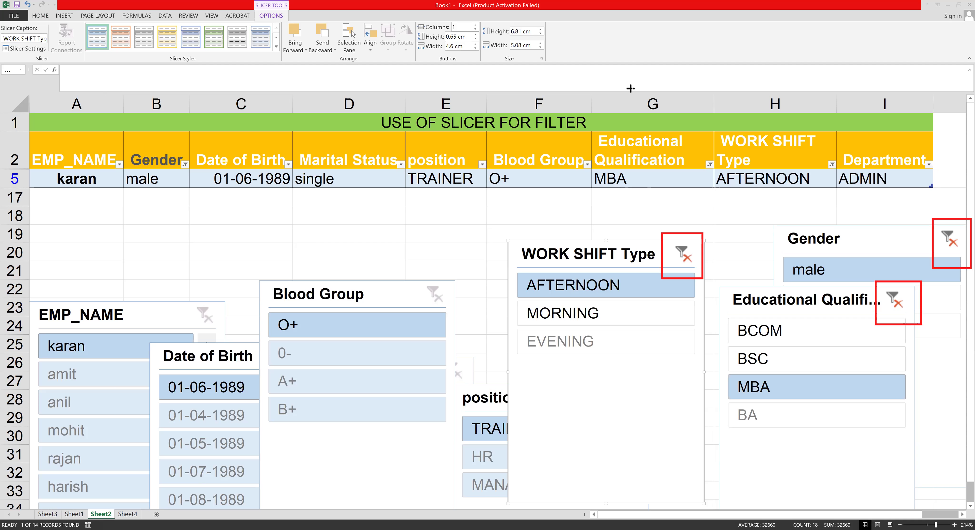
Clear the filters of the WORK SHIFT Type, Educational Qualification and Gender slicers
click(688, 258)
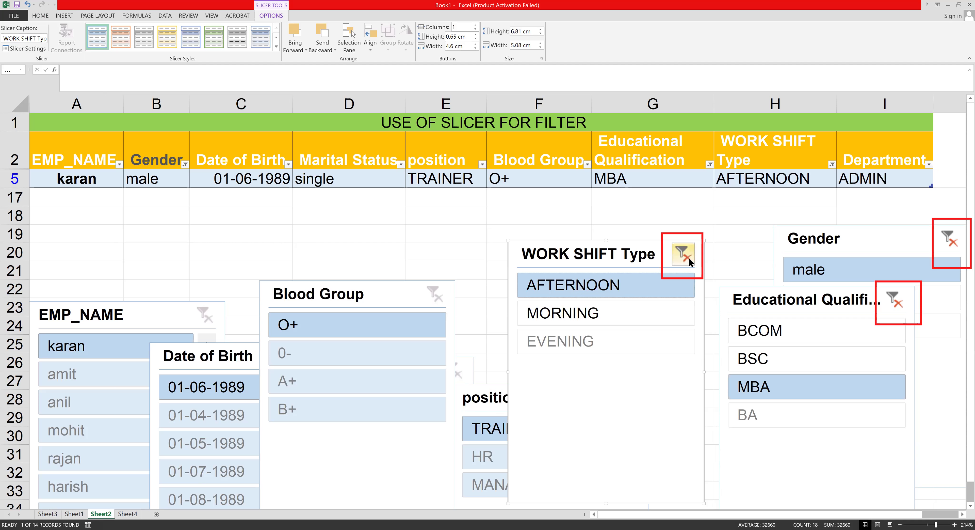
click(896, 303)
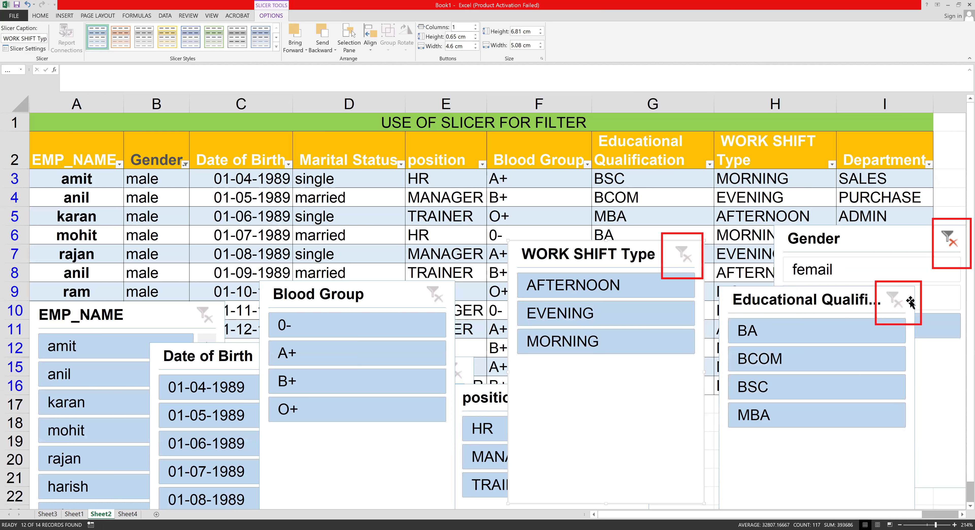
click(950, 237)
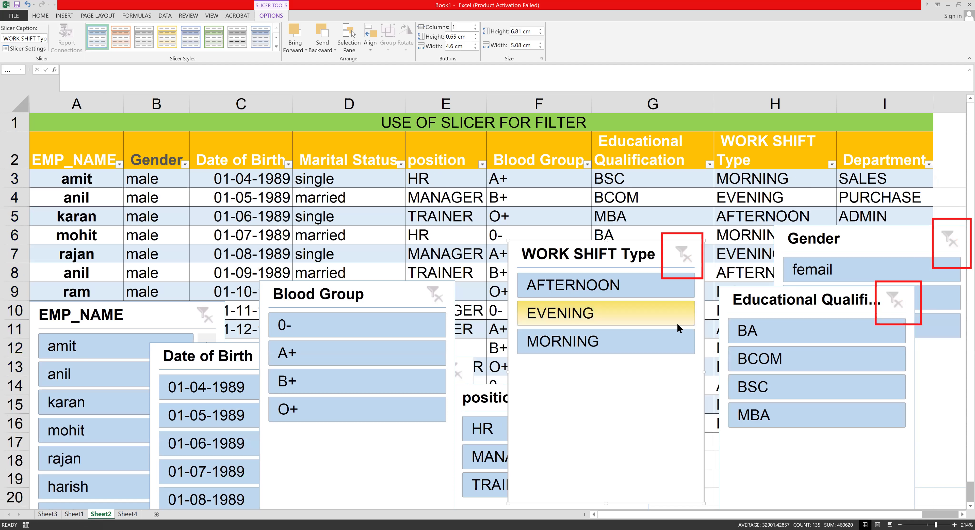
Move the WORK SHIFT Type slicer over the Date of Birth and Marital Status columns, and remove the position slicer
drag(551, 253, 222, 175)
drag(534, 397, 541, 213)
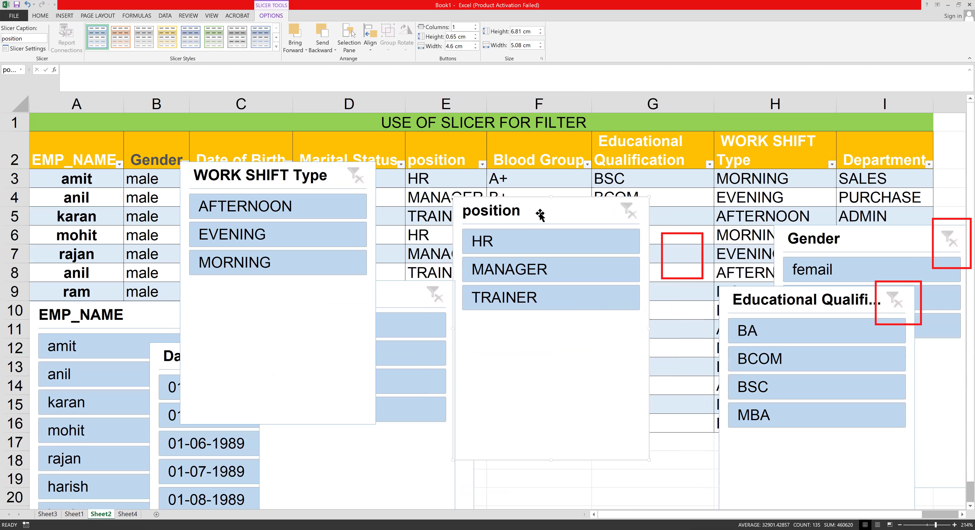
right_click(540, 212)
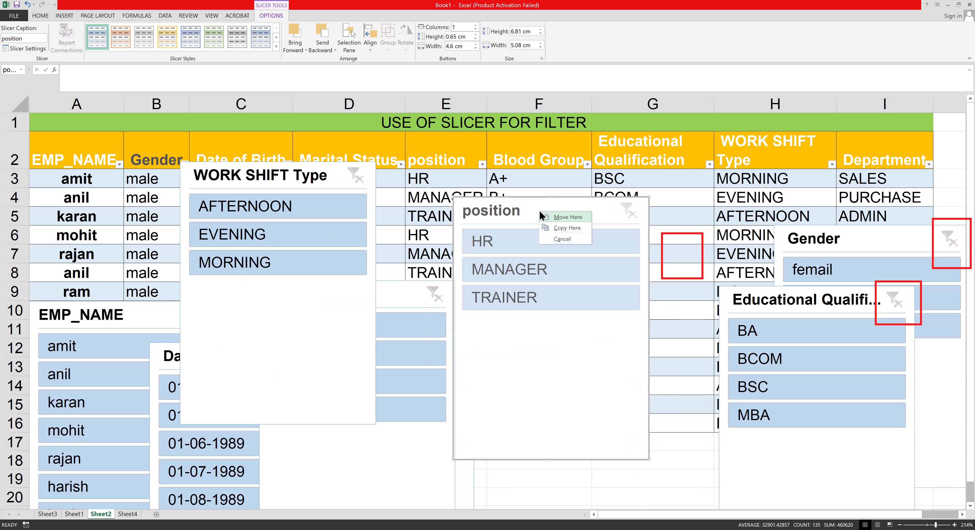
click(526, 206)
right_click(526, 205)
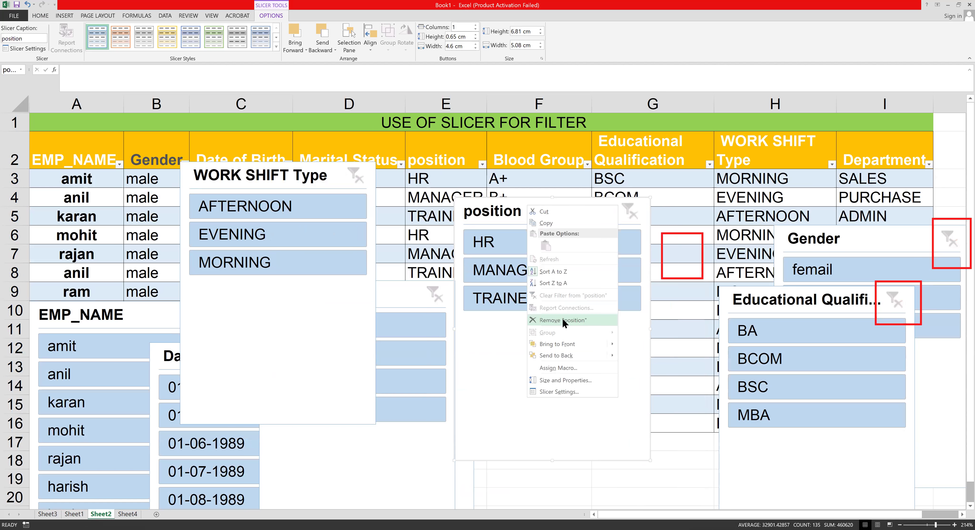
click(564, 320)
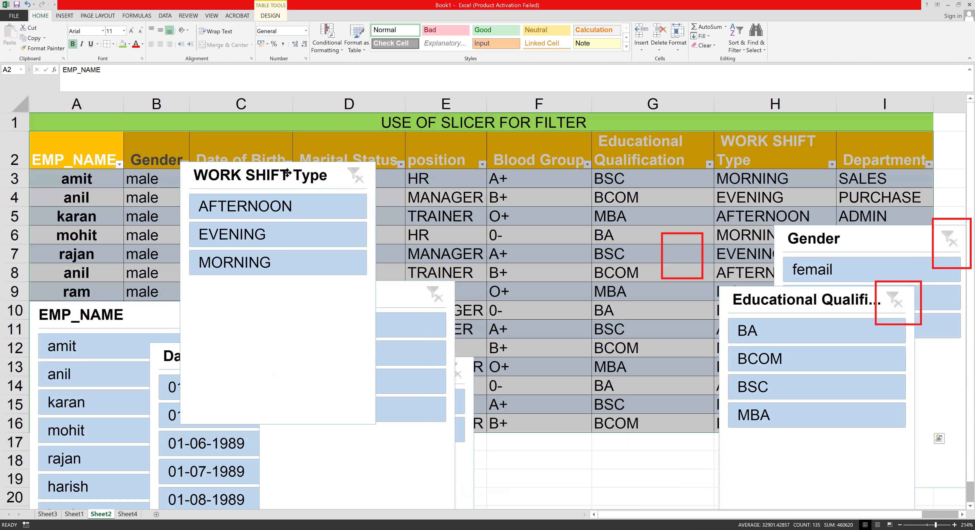
Remove the WORK SHIFT Type slicer from Sheet2
right_click(295, 178)
right_click(265, 173)
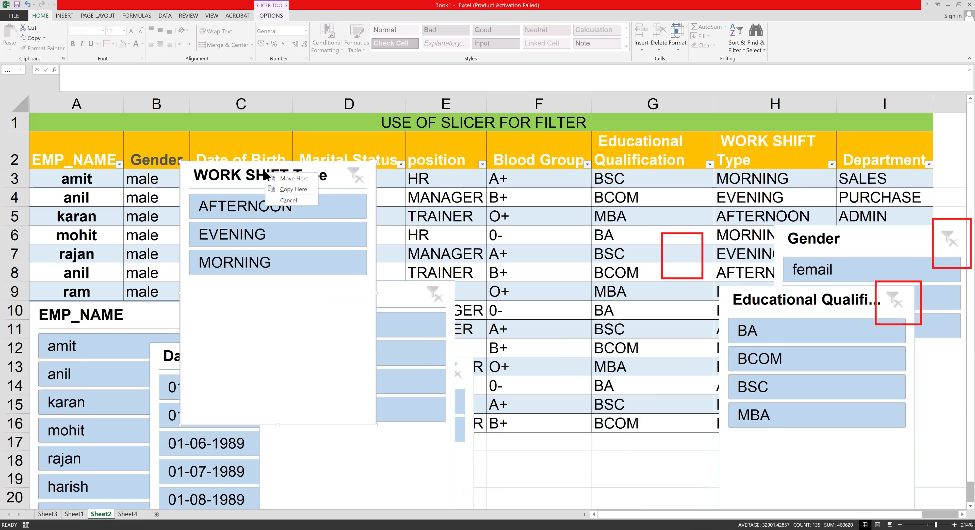
drag(253, 173, 259, 172)
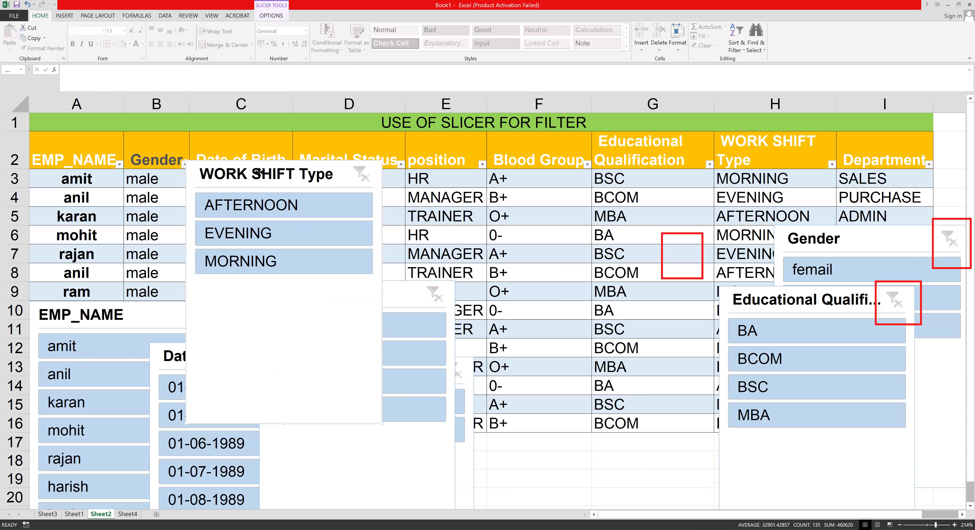
right_click(260, 173)
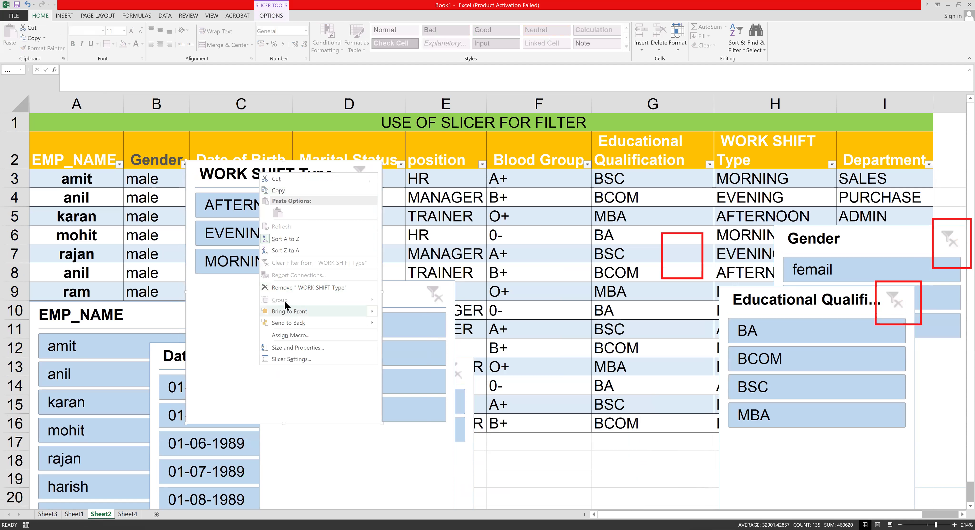
click(300, 288)
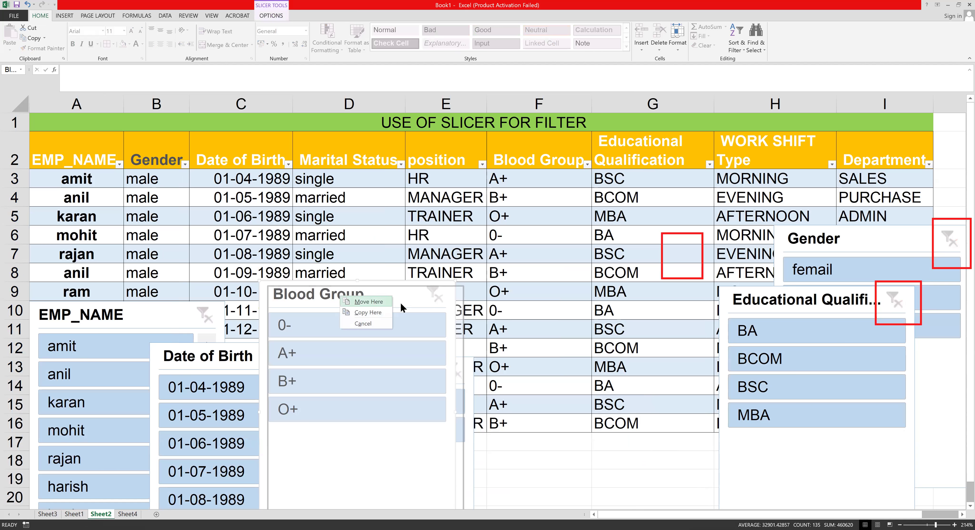
Move the Blood Group slicer up over the employee table
click(389, 299)
right_click(391, 296)
click(356, 293)
drag(358, 294, 414, 222)
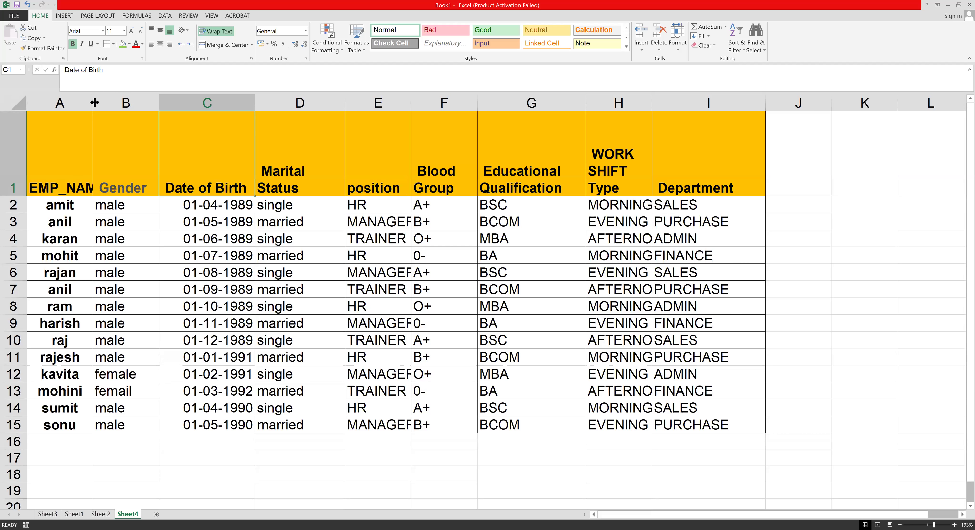
On Sheet4, widen column A to fit the EMP_NAME header and insert a blank row above the header row
drag(95, 103, 121, 104)
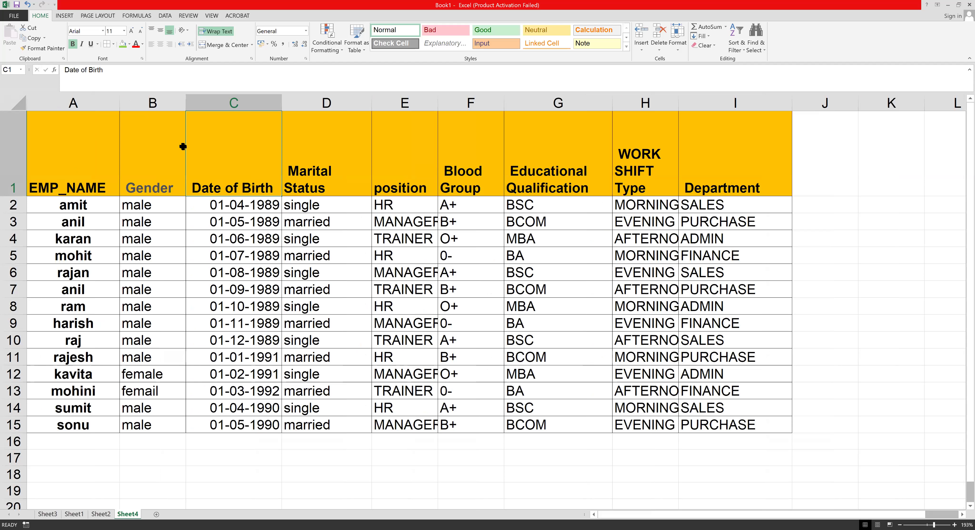
drag(78, 159, 718, 192)
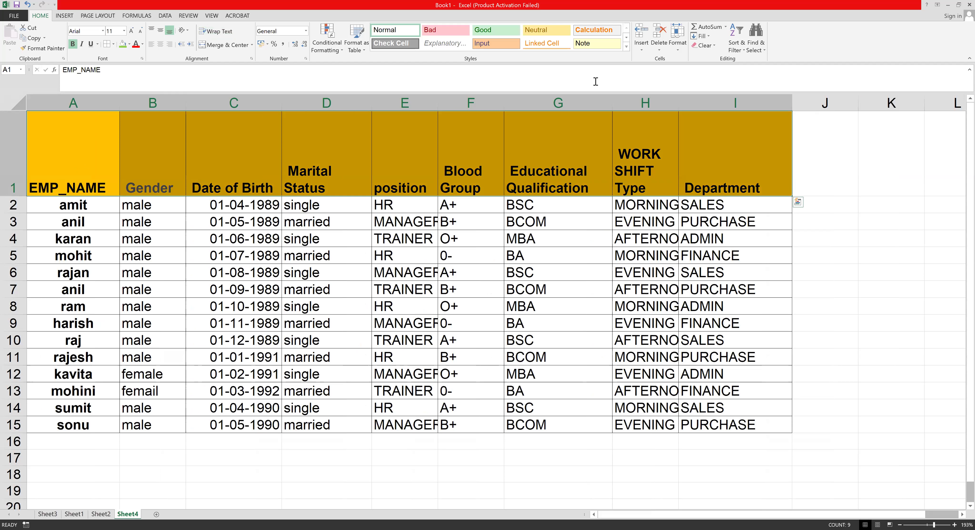
click(641, 48)
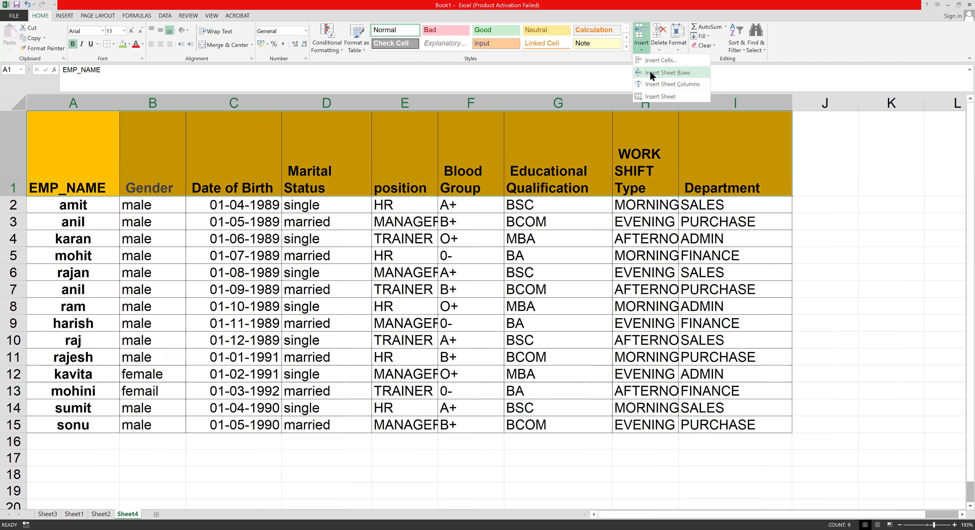
click(652, 75)
Merge and center cells A1:I1 above the employee data on Sheet4
drag(86, 121, 726, 125)
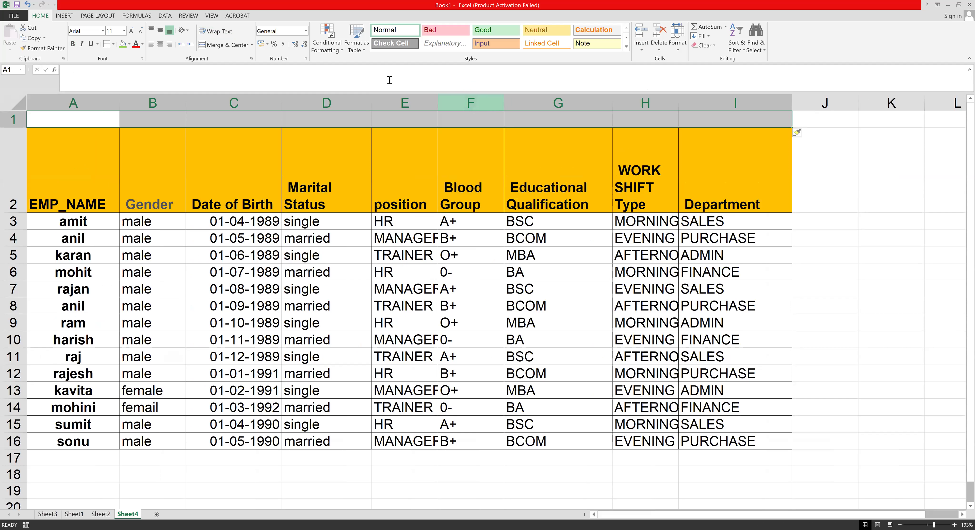
click(59, 17)
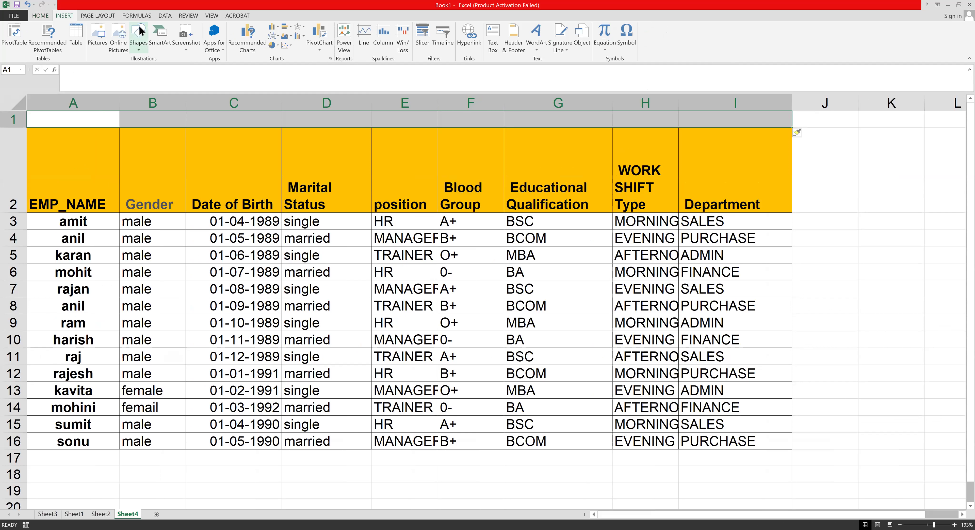
click(40, 15)
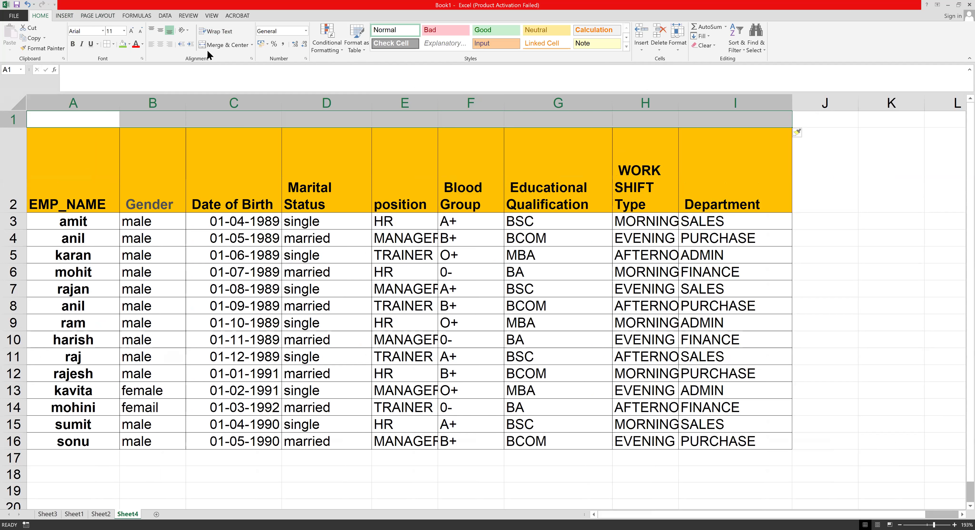
click(211, 44)
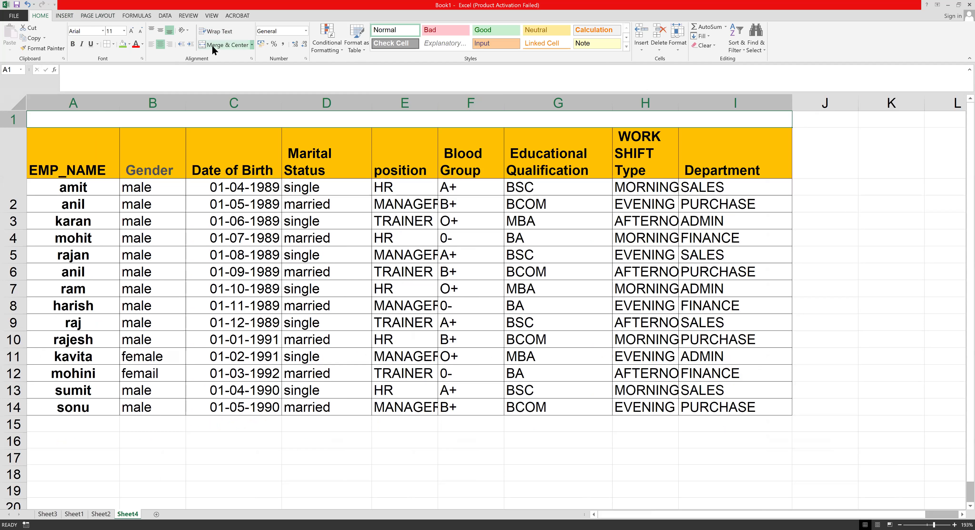
click(64, 16)
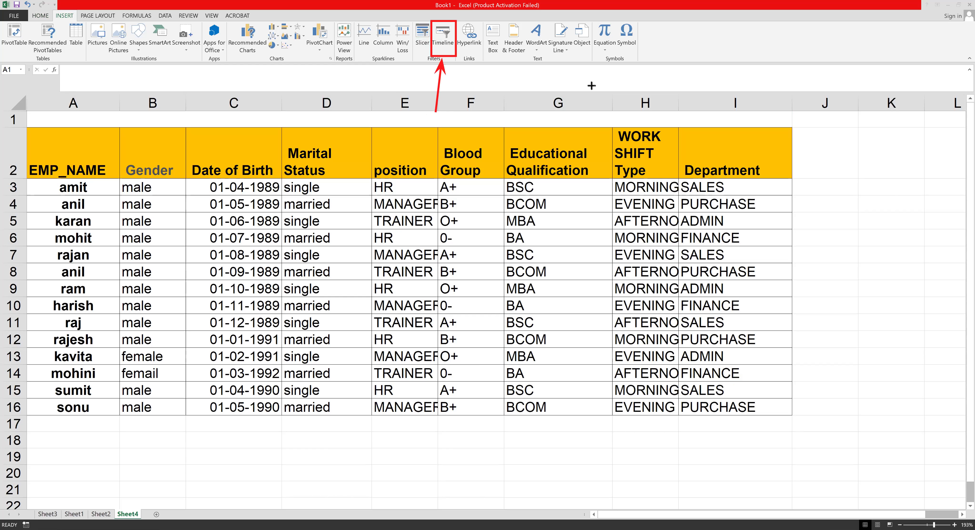
mouse_move(195, 179)
mouse_down()
mouse_move(289, 231)
mouse_move(281, 415)
mouse_up()
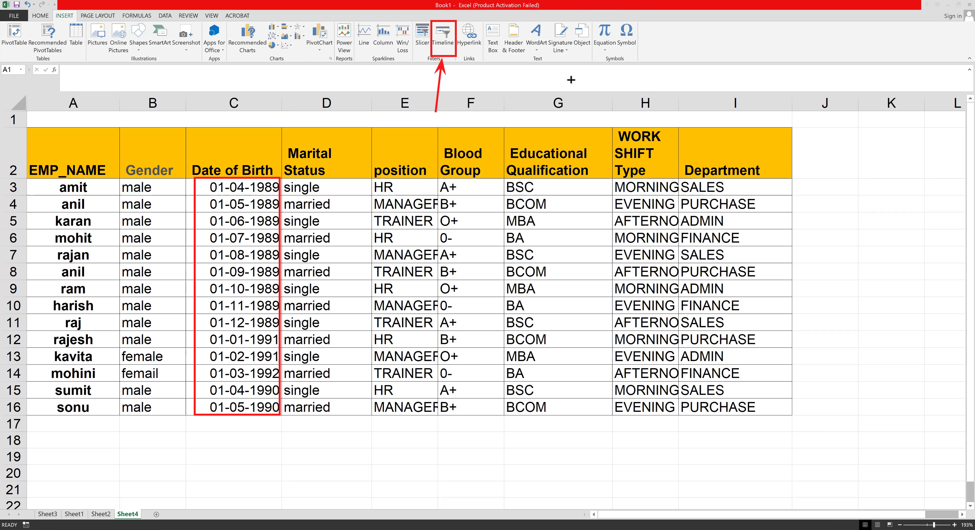
key(Escape)
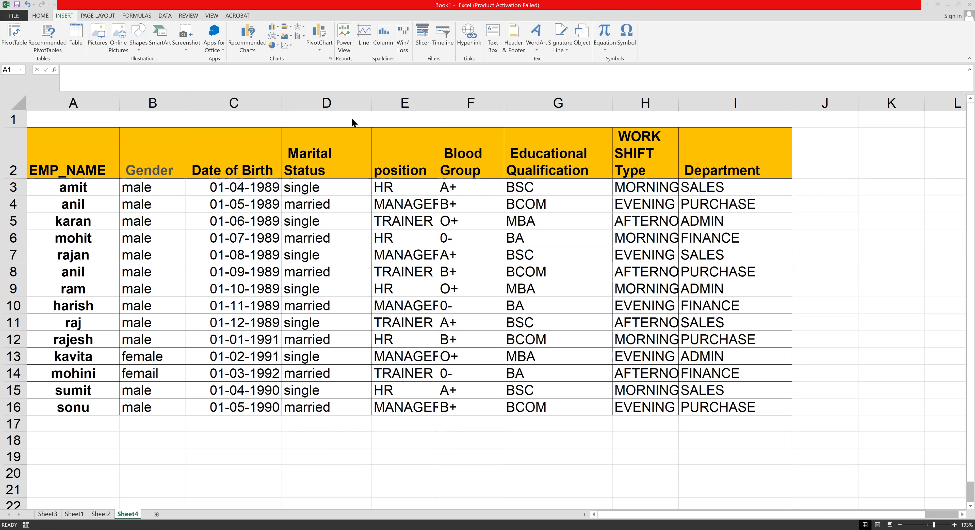
Enter the title "USE TIMELINE FOR FILTER DATA" in the merged cell above the employee table on Sheet4
click(344, 121)
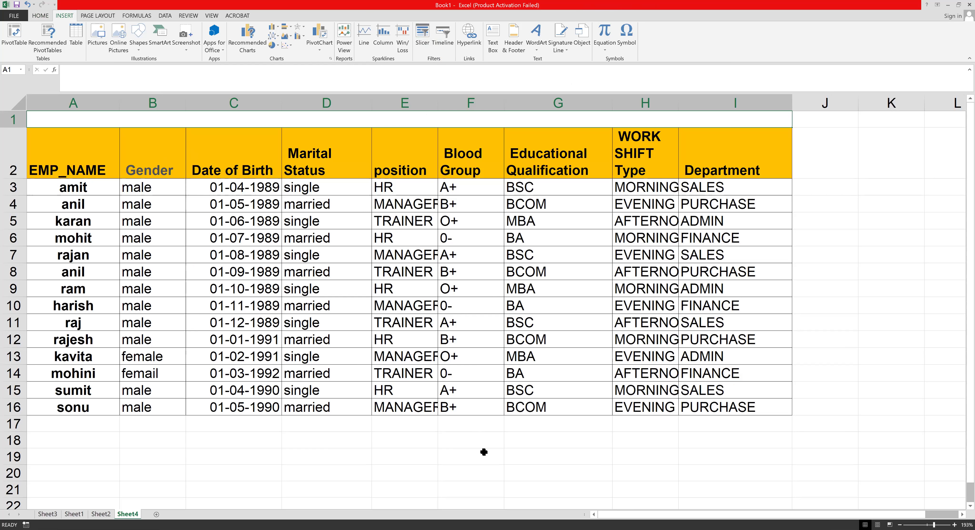
text(USE TIMELINE FOR FILTER DATA)
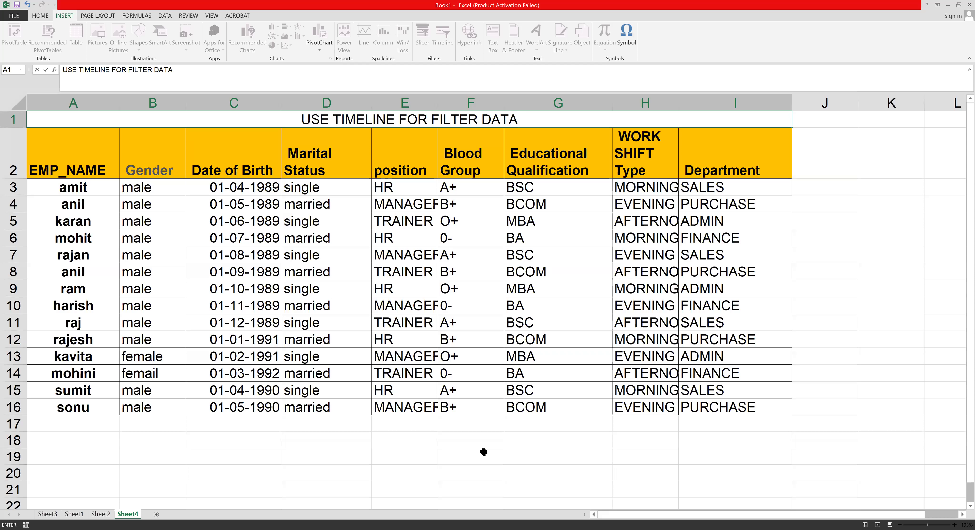
drag(519, 121, 301, 114)
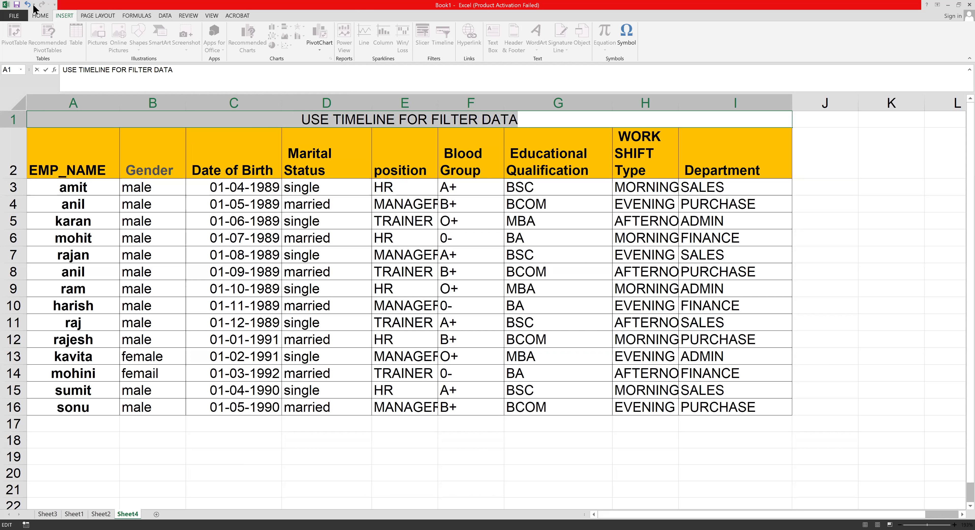
click(40, 16)
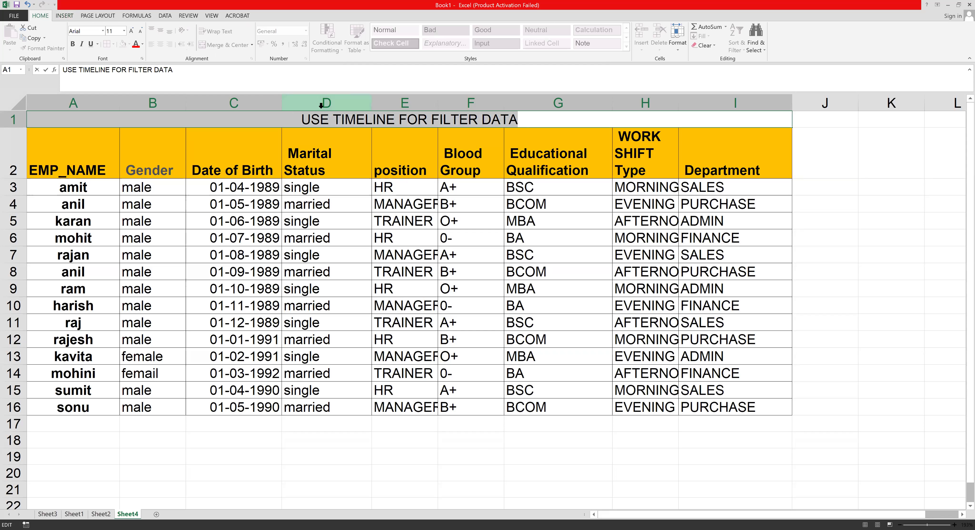
click(356, 120)
drag(439, 120, 532, 122)
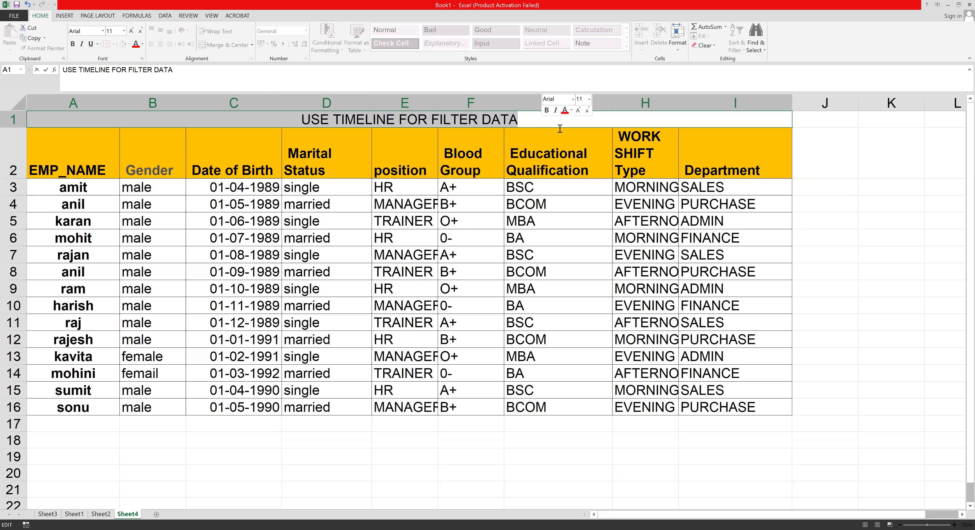
click(556, 122)
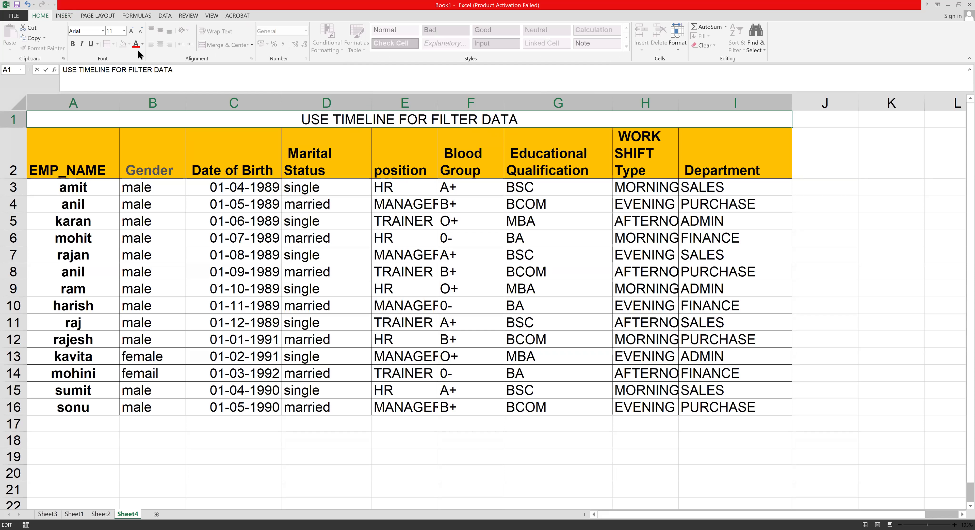
drag(178, 71, 60, 71)
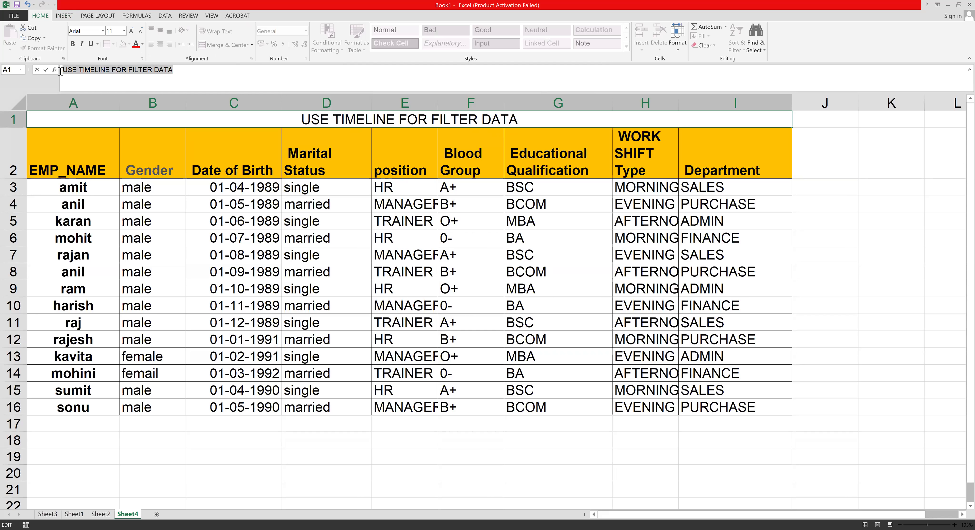
click(181, 205)
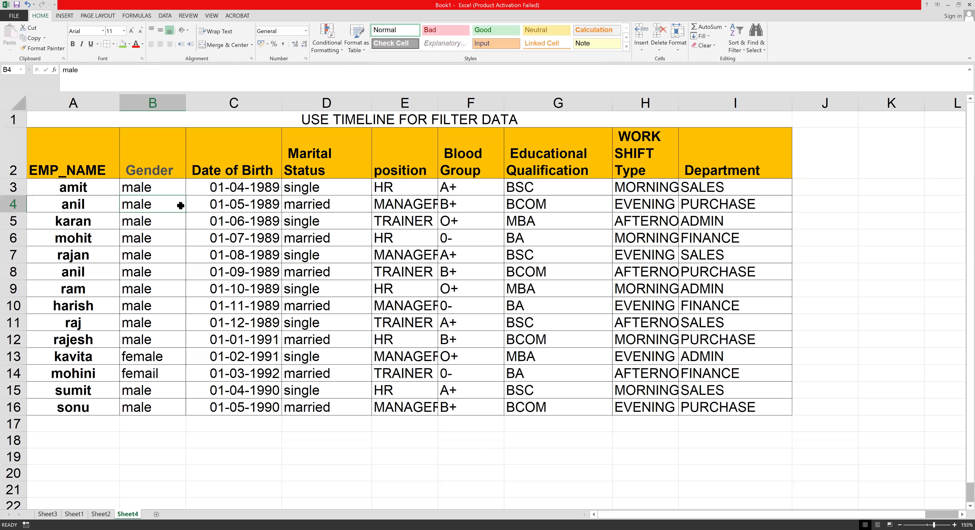
Fill the merged title cell in row 1 with light green
click(308, 117)
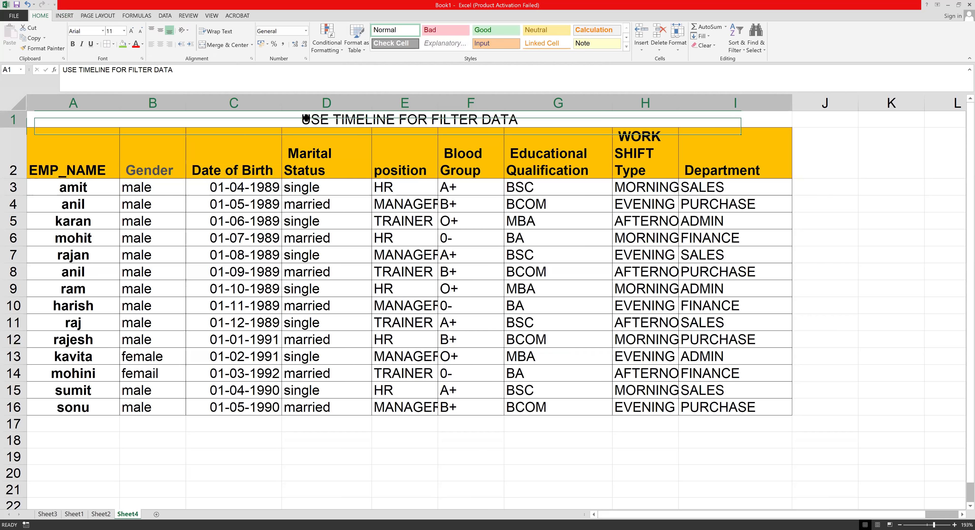
click(122, 43)
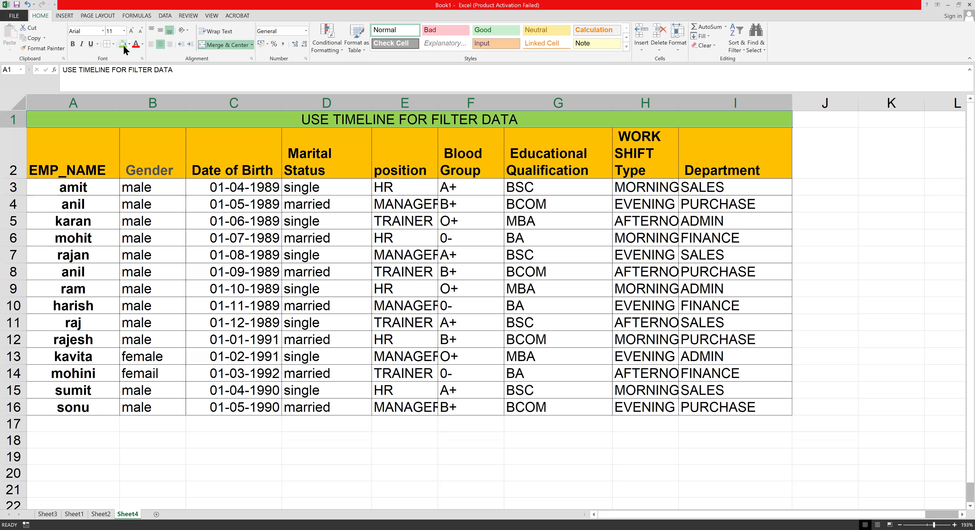
click(85, 166)
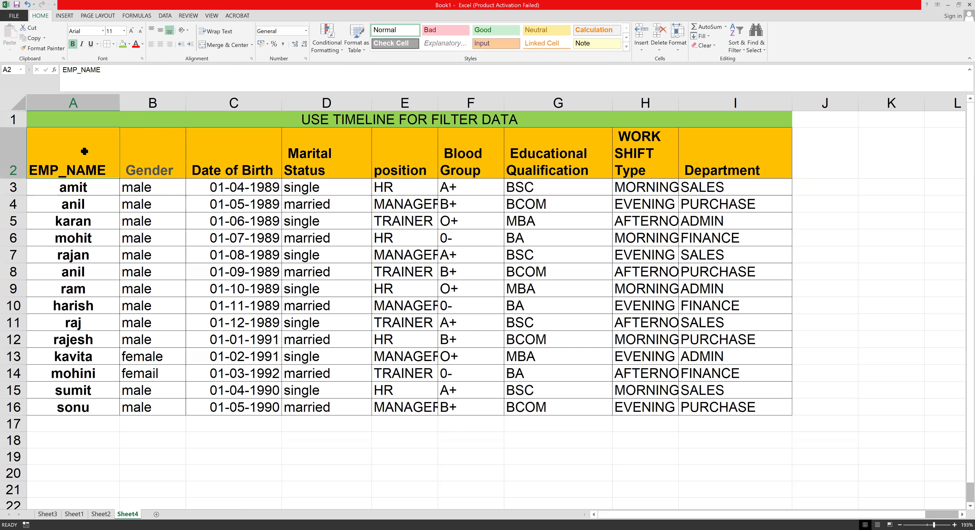
Create a PivotTable on a new worksheet from the employee data in Sheet4 range A2:I16
drag(234, 166, 244, 395)
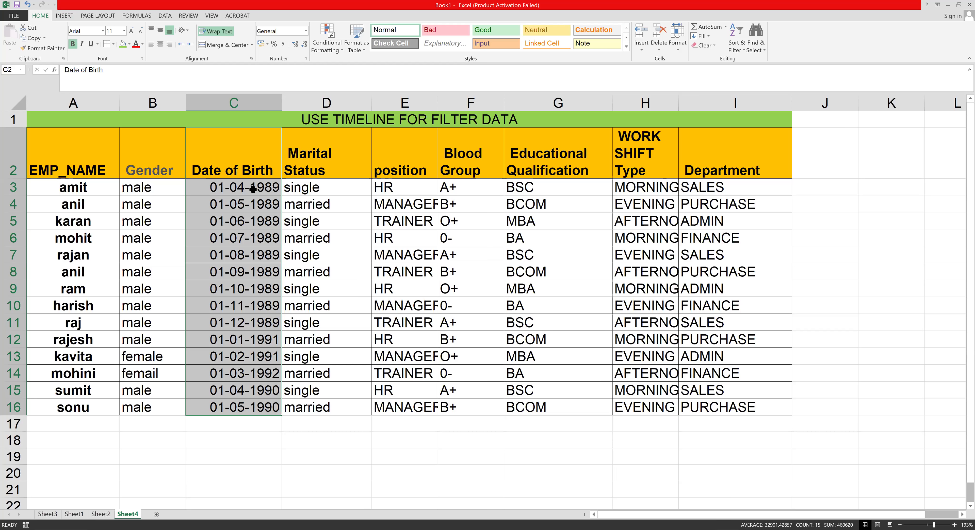
drag(78, 153, 751, 406)
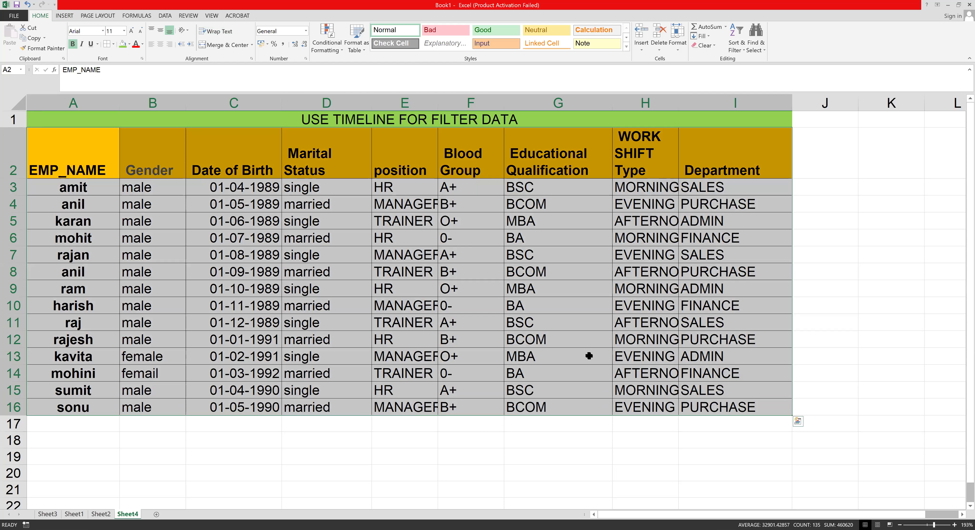
click(63, 17)
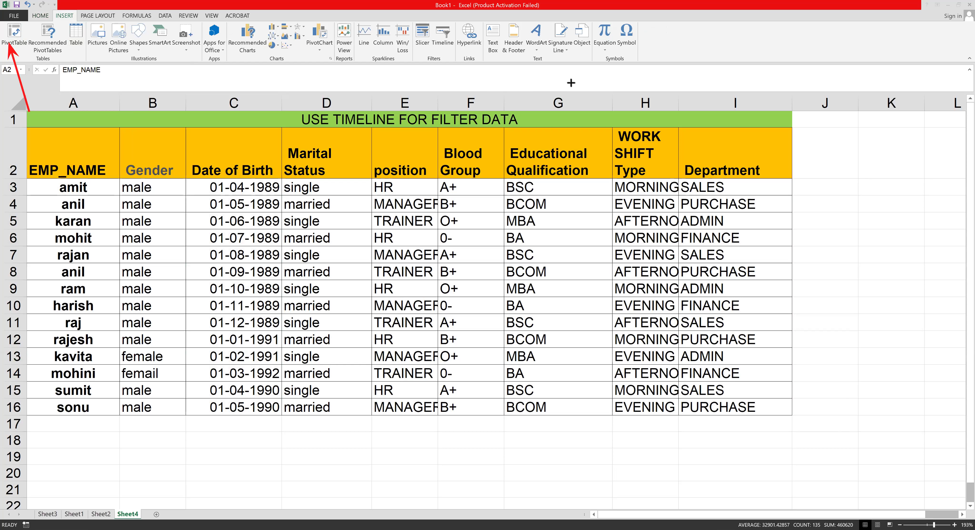
click(15, 36)
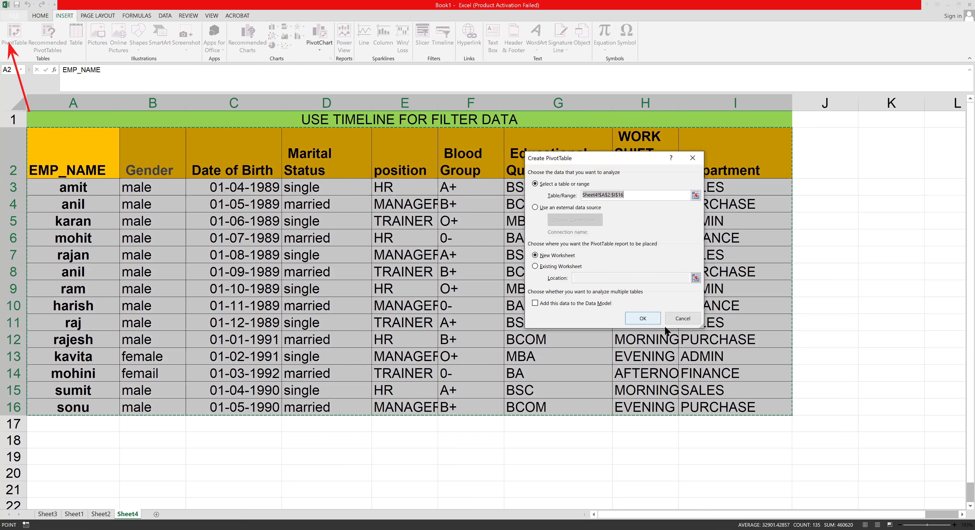
click(644, 317)
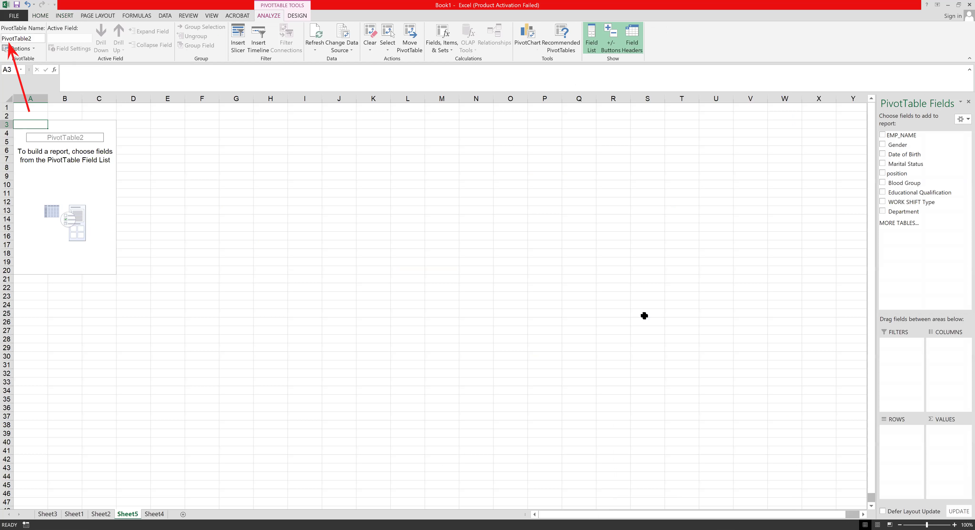
Add all nine employee fields, from EMP_NAME through Department, to the rows of the new pivot table
drag(934, 518, 941, 517)
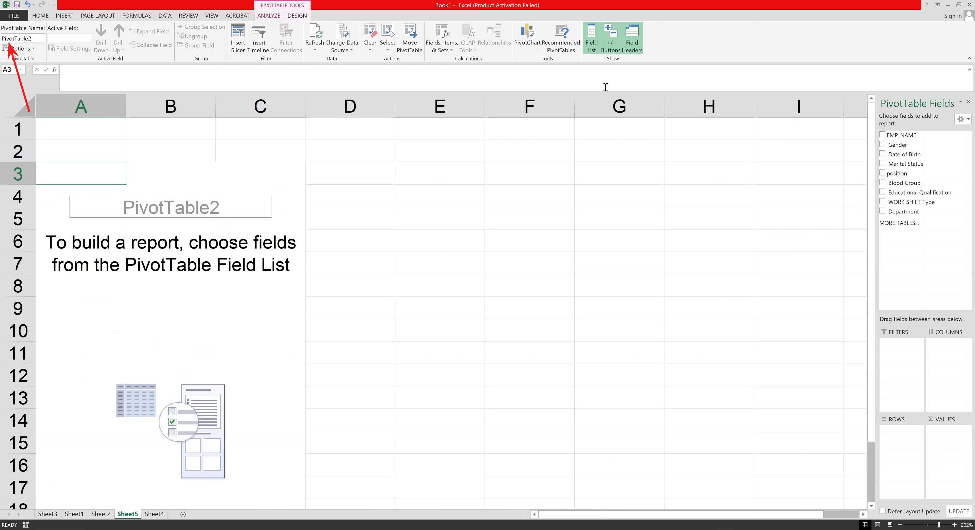
mouse_move(876, 128)
mouse_down()
mouse_move(927, 159)
mouse_move(961, 216)
mouse_up()
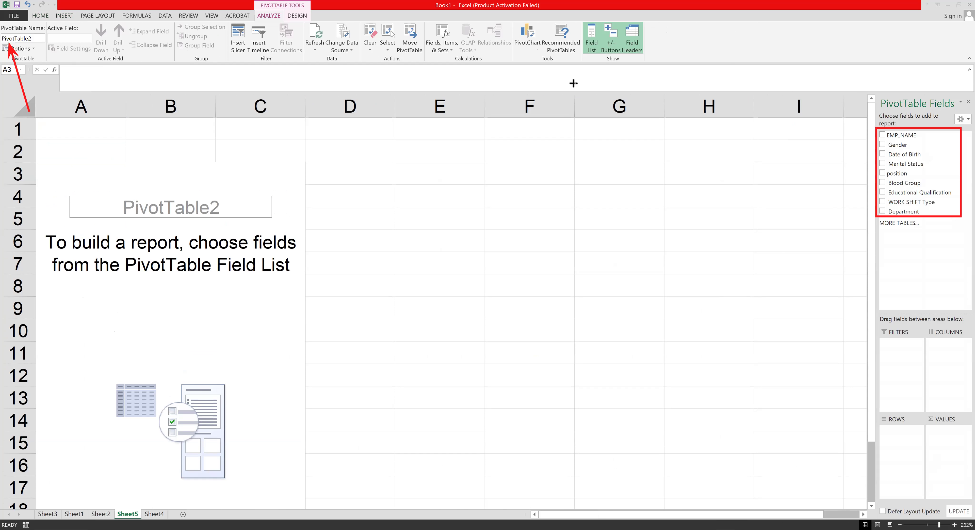
click(882, 135)
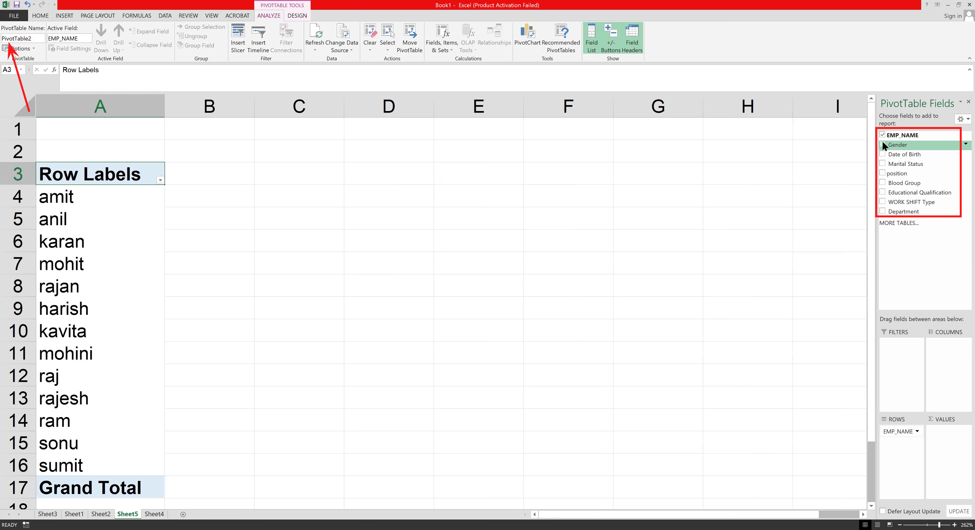
click(882, 154)
click(882, 163)
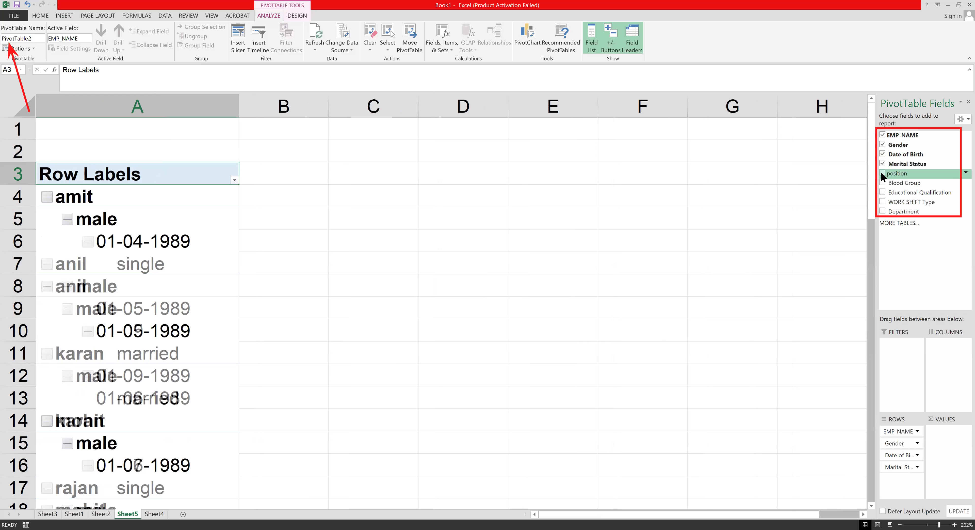
click(883, 174)
click(882, 181)
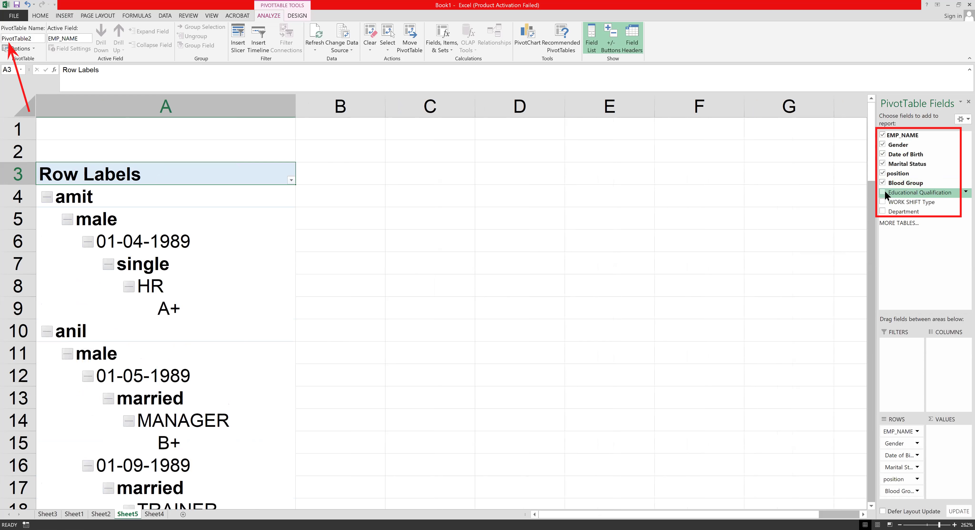
click(884, 192)
click(884, 201)
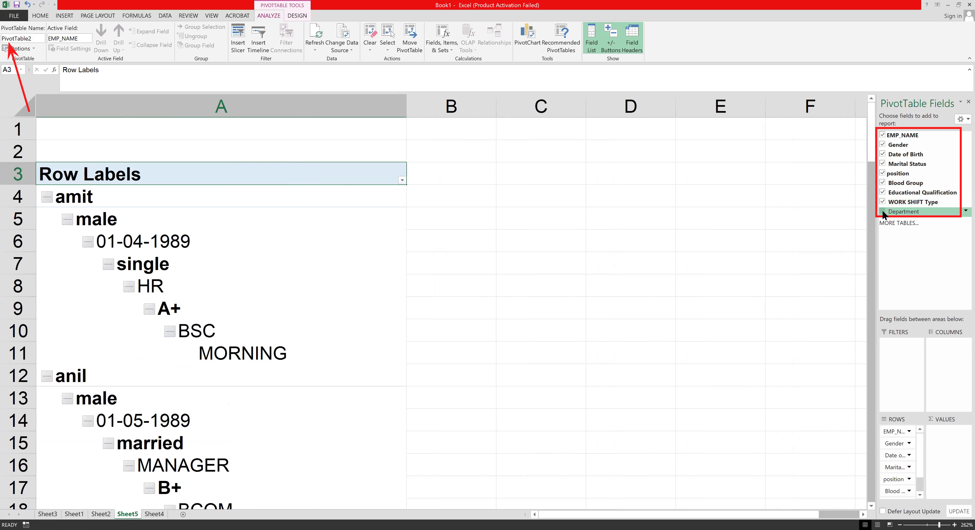
click(882, 210)
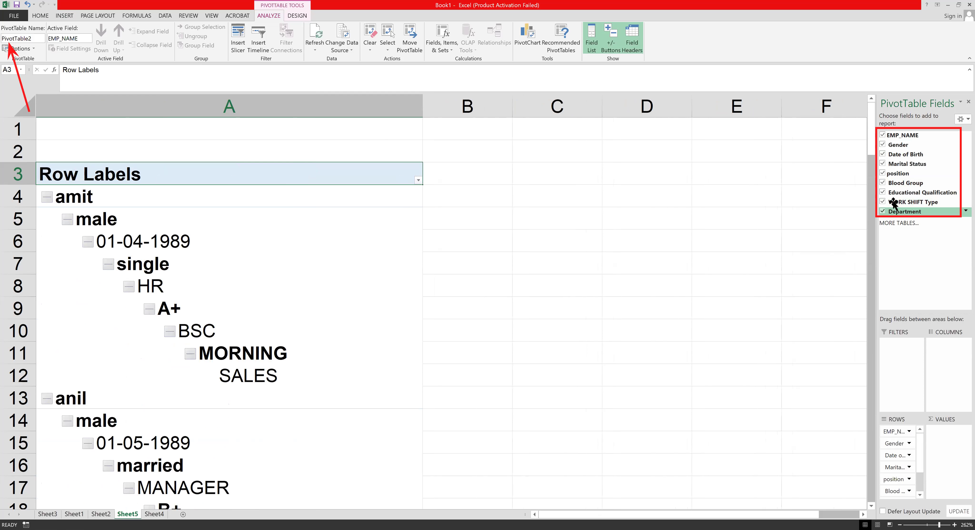
Insert a Date of Birth timeline for the pivot table and place it beside the row labels over columns B to F
scroll(902, 176, down, 7)
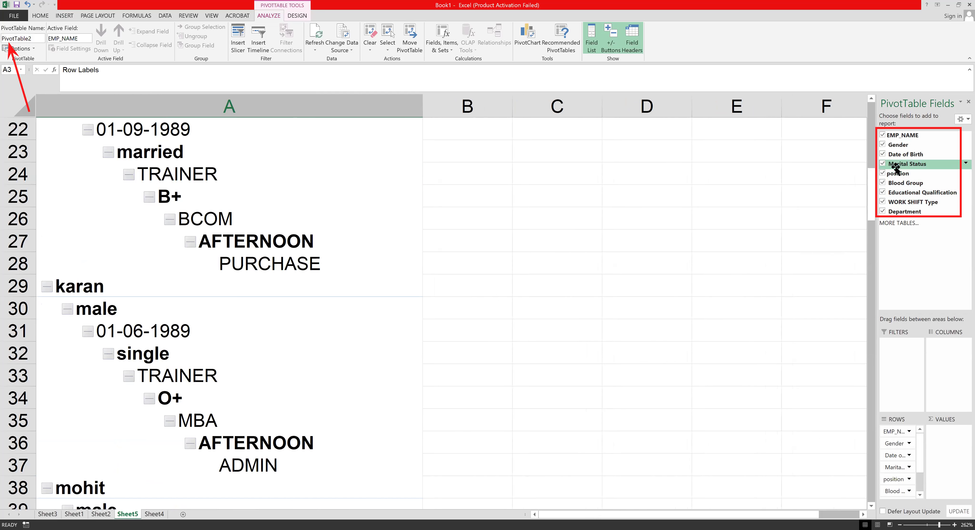
scroll(903, 175, up, 5)
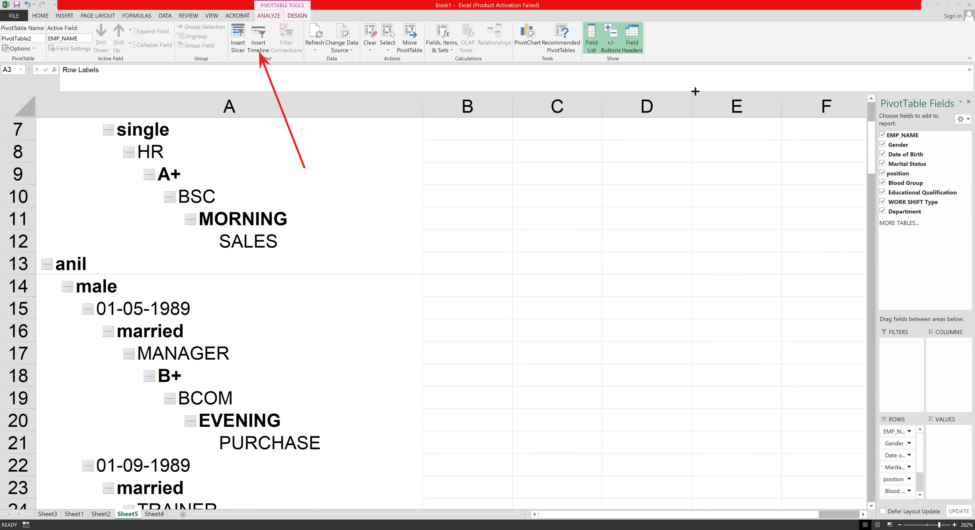
click(257, 42)
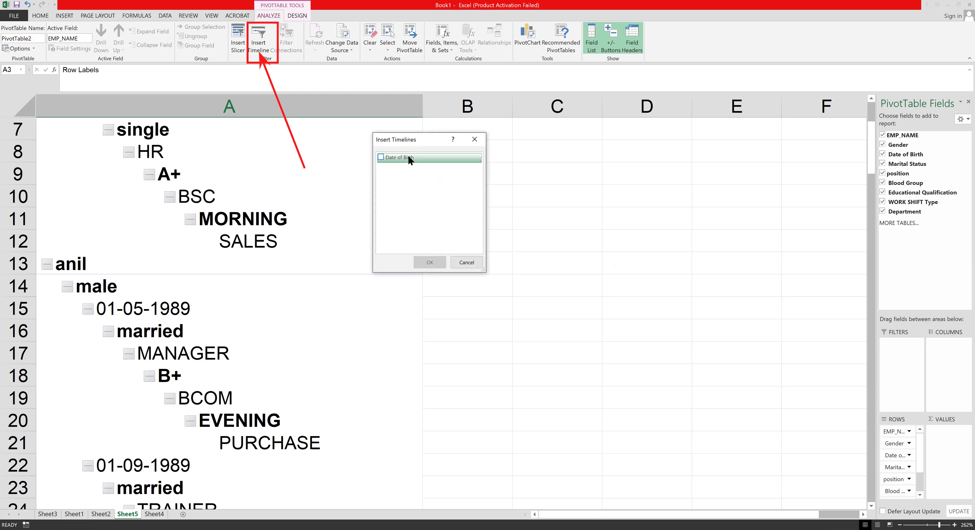
click(380, 157)
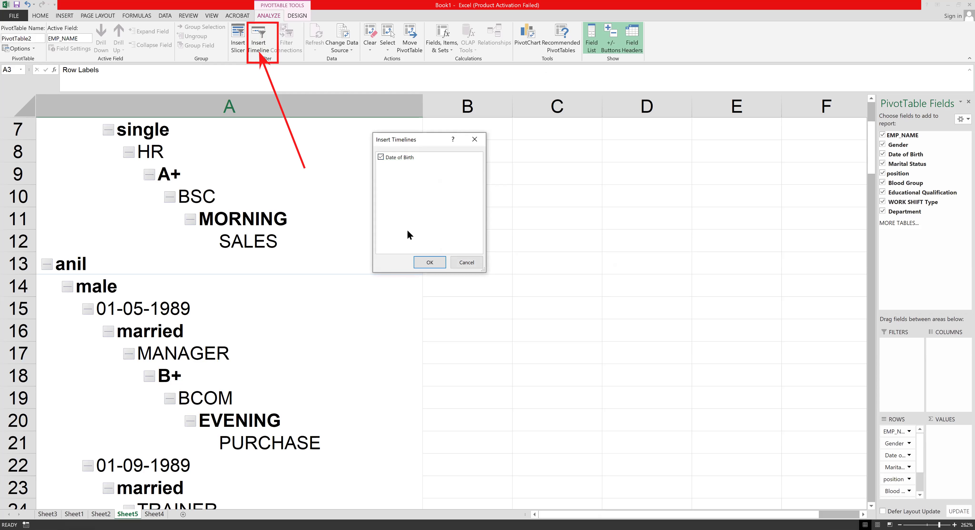
click(429, 262)
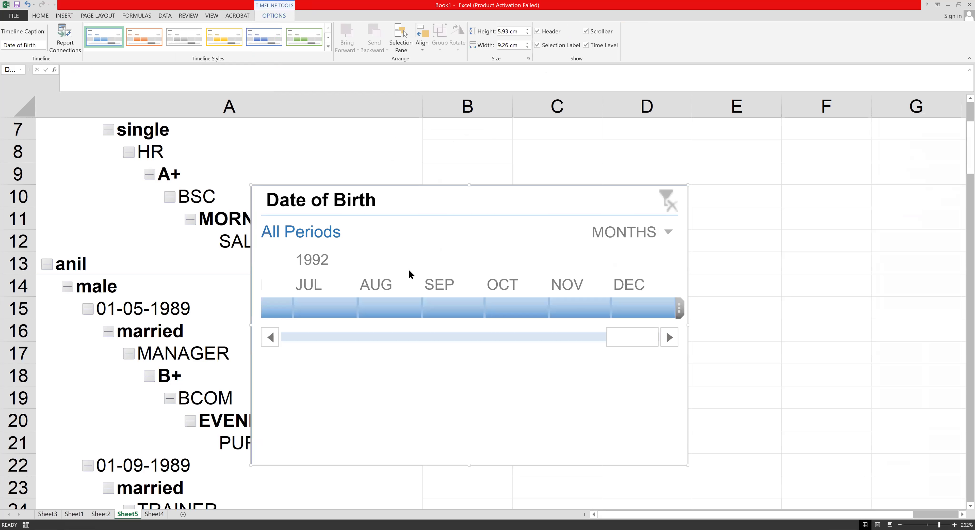
drag(458, 201, 628, 189)
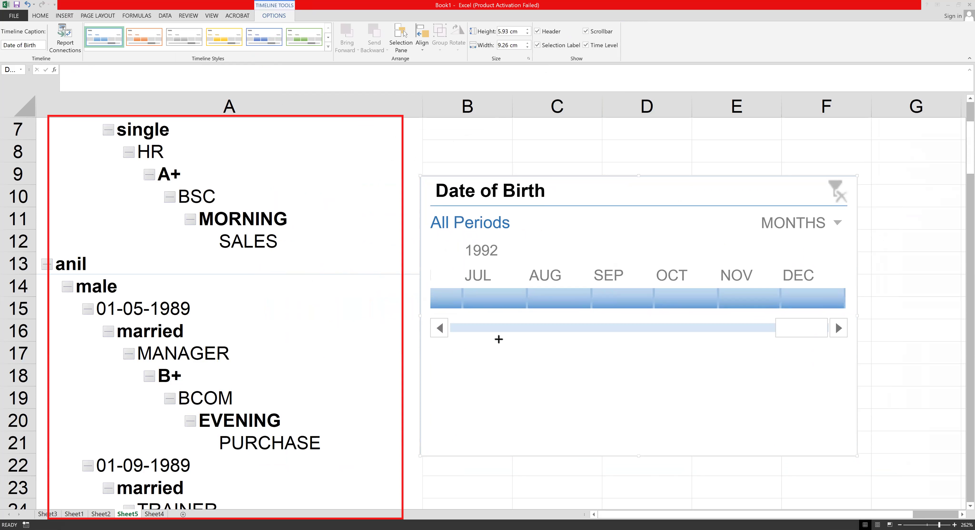
Filter the pivot table by single months on the Date of Birth timeline: August, July and June 1992
click(545, 298)
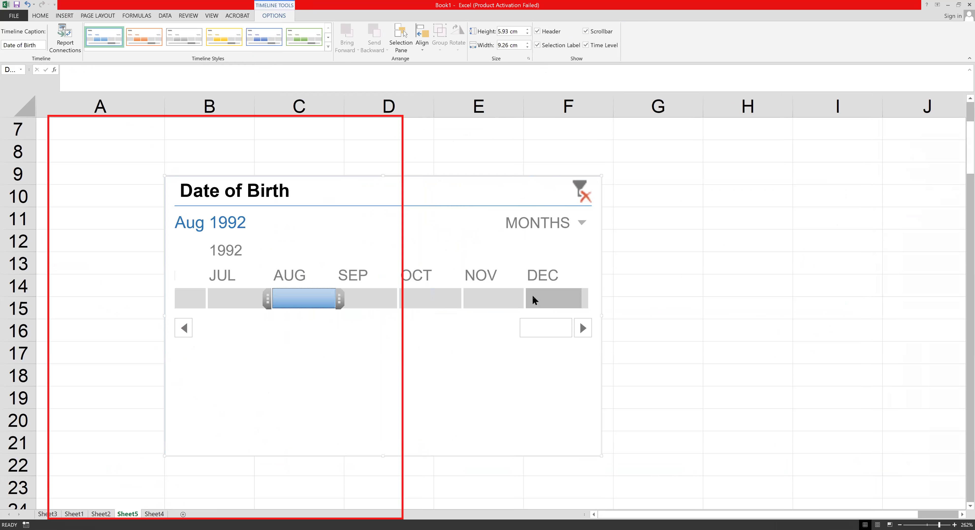
scroll(605, 253, up, 2)
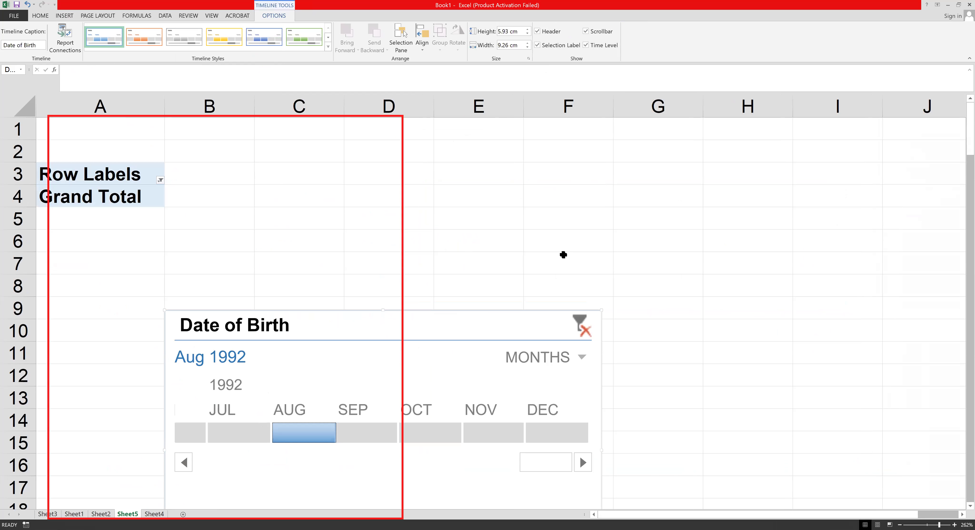
click(238, 435)
click(193, 433)
Filter the pivot table by single months on the Date of Birth timeline: January 1992, December 1991 and finally March 1992
click(183, 461)
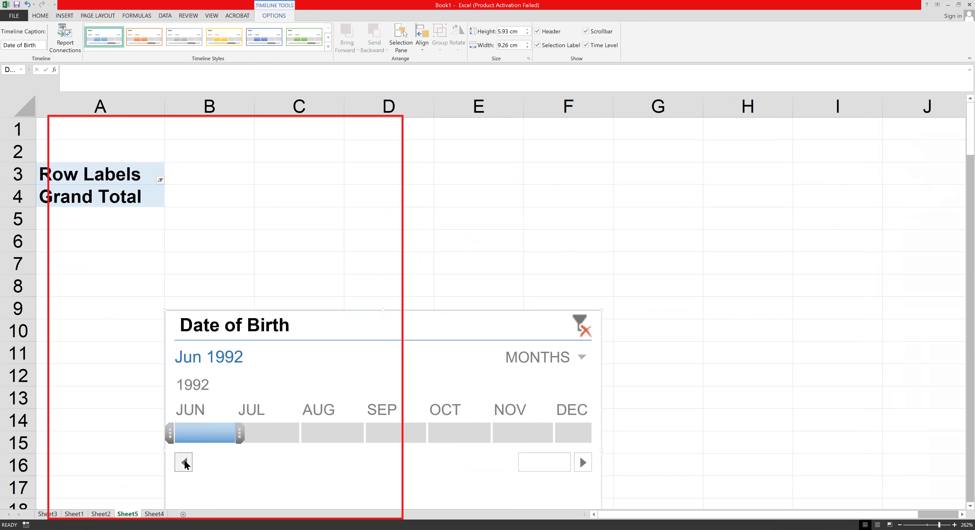
click(183, 461)
click(184, 461)
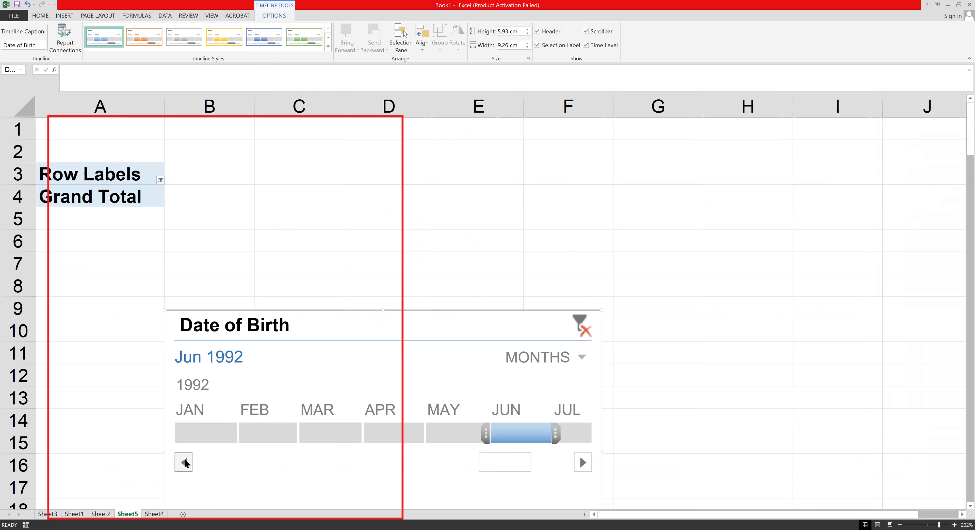
click(206, 434)
click(265, 435)
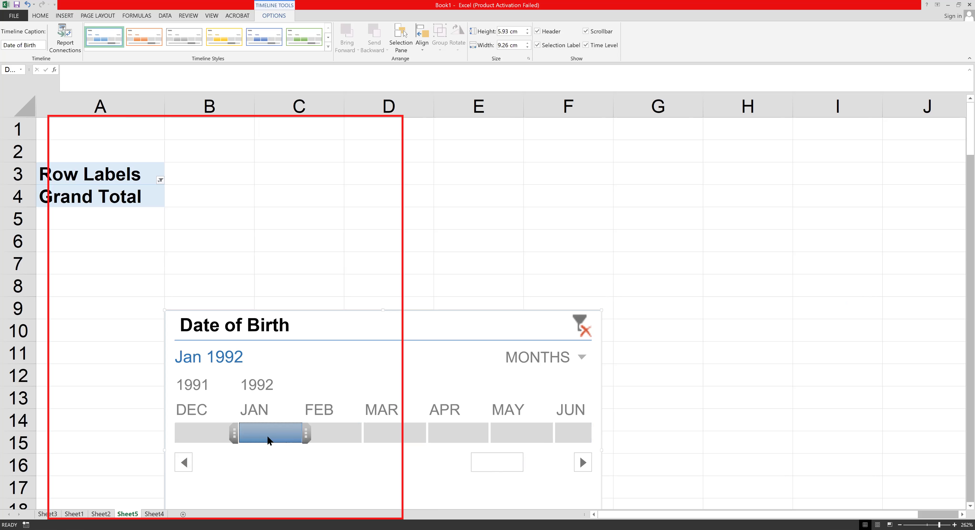
click(330, 435)
click(397, 434)
click(447, 434)
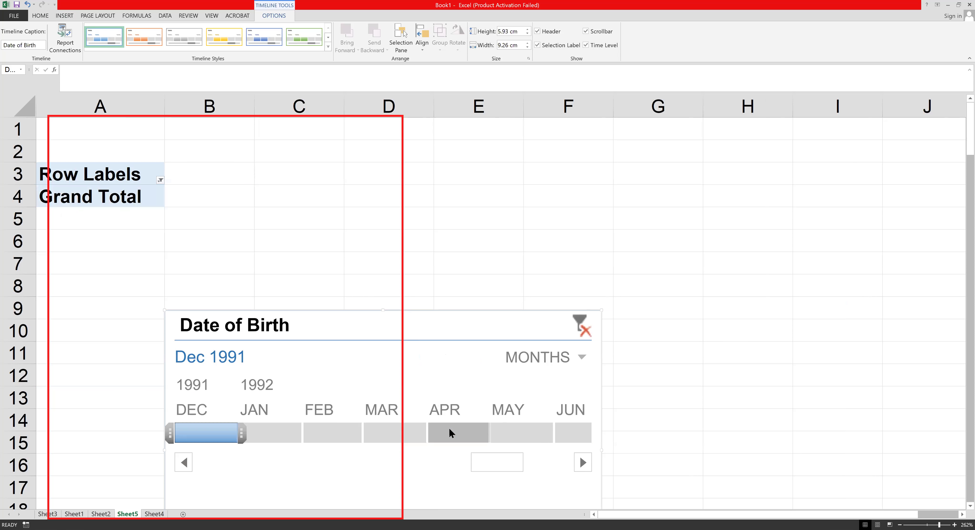
click(408, 434)
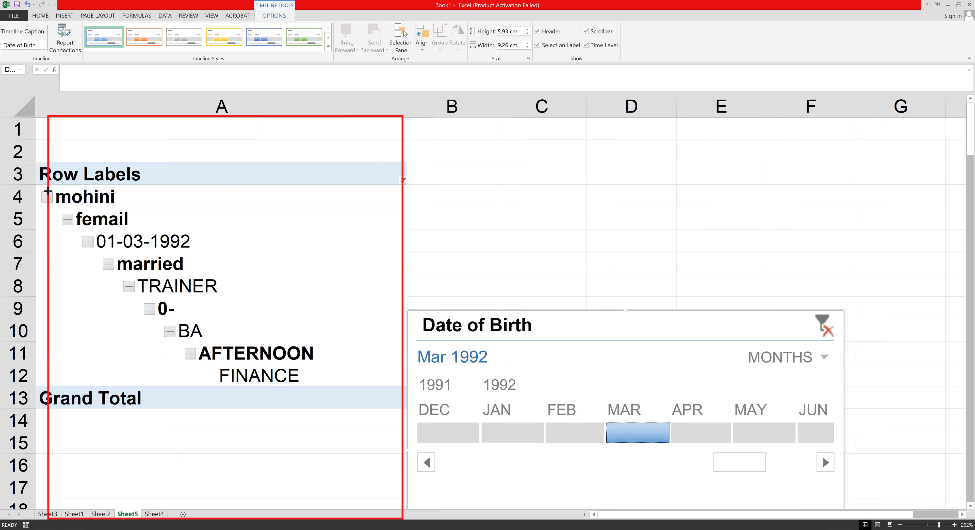
mouse_move(52, 187)
mouse_down()
mouse_move(252, 290)
mouse_move(343, 390)
mouse_up()
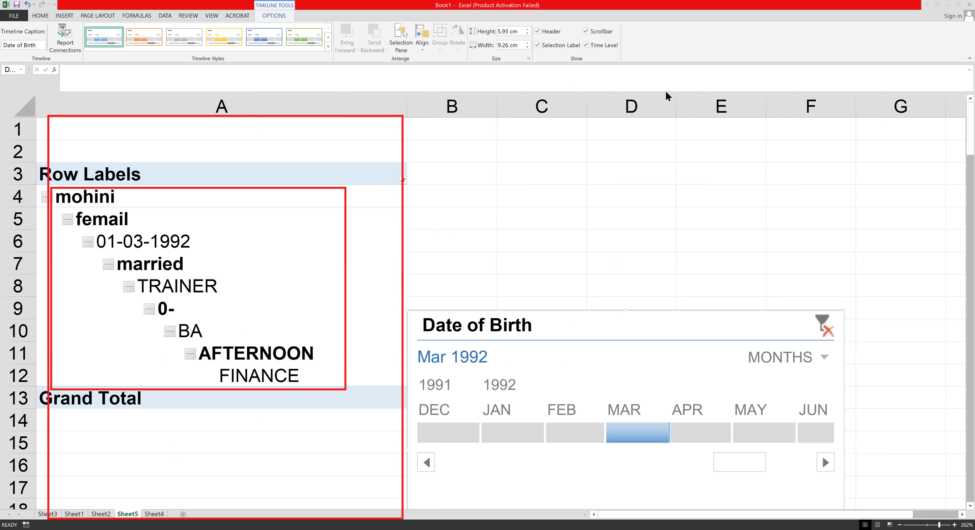
drag(731, 340, 841, 377)
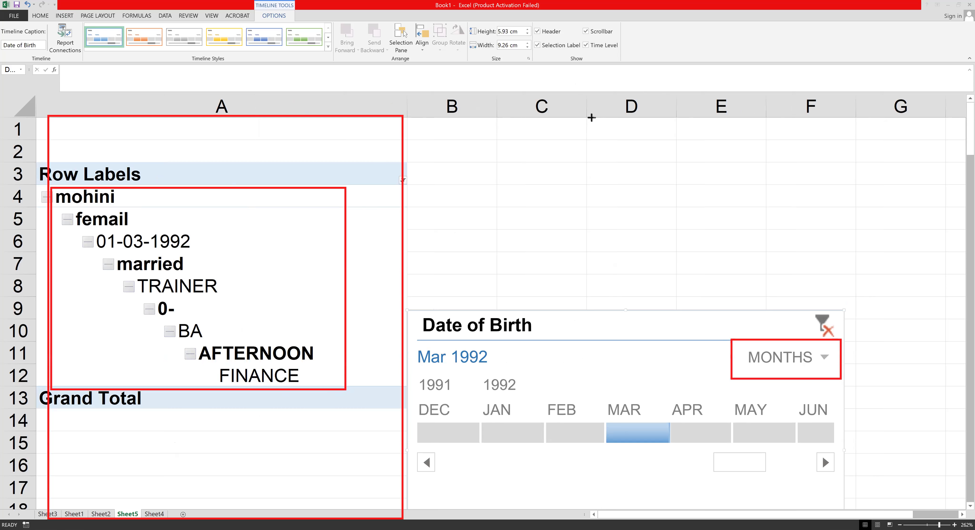
Set the Date of Birth timeline's time level to years and filter the pivot table to 1989
click(822, 356)
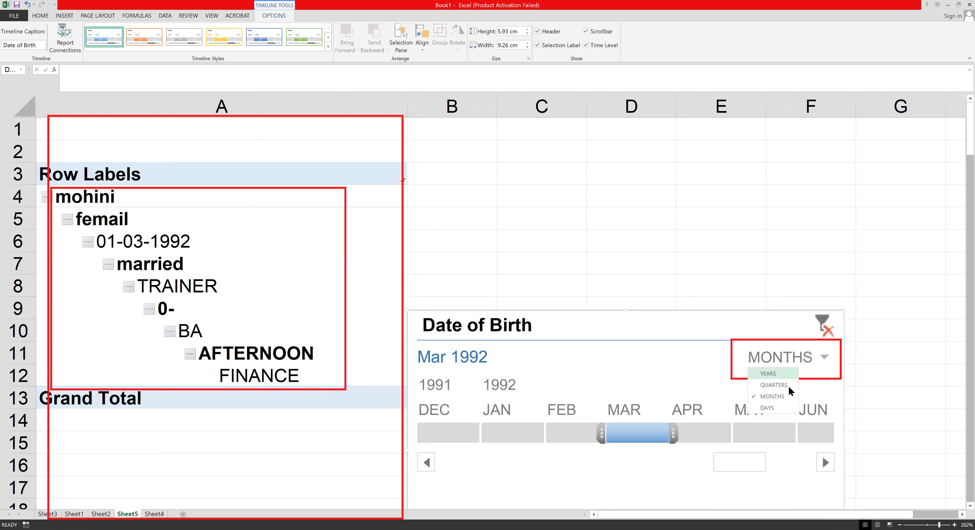
click(769, 374)
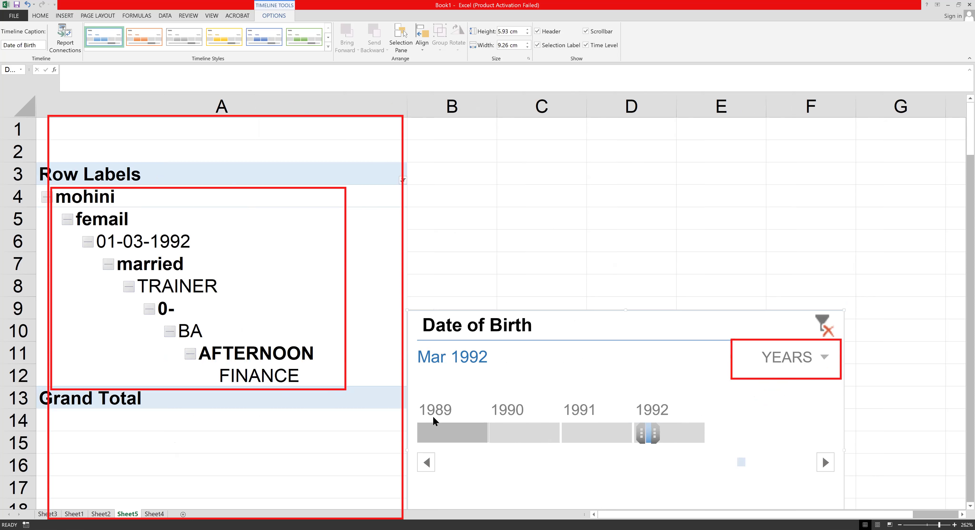
click(434, 434)
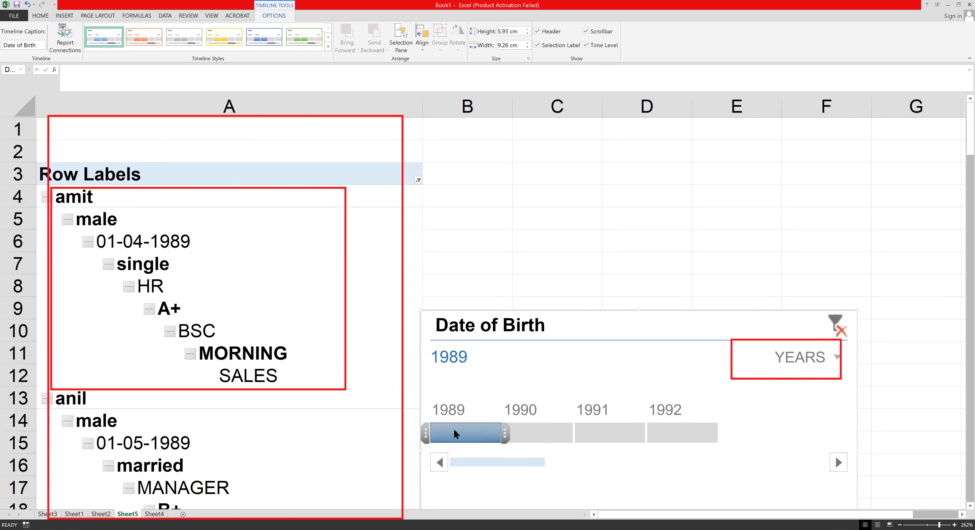